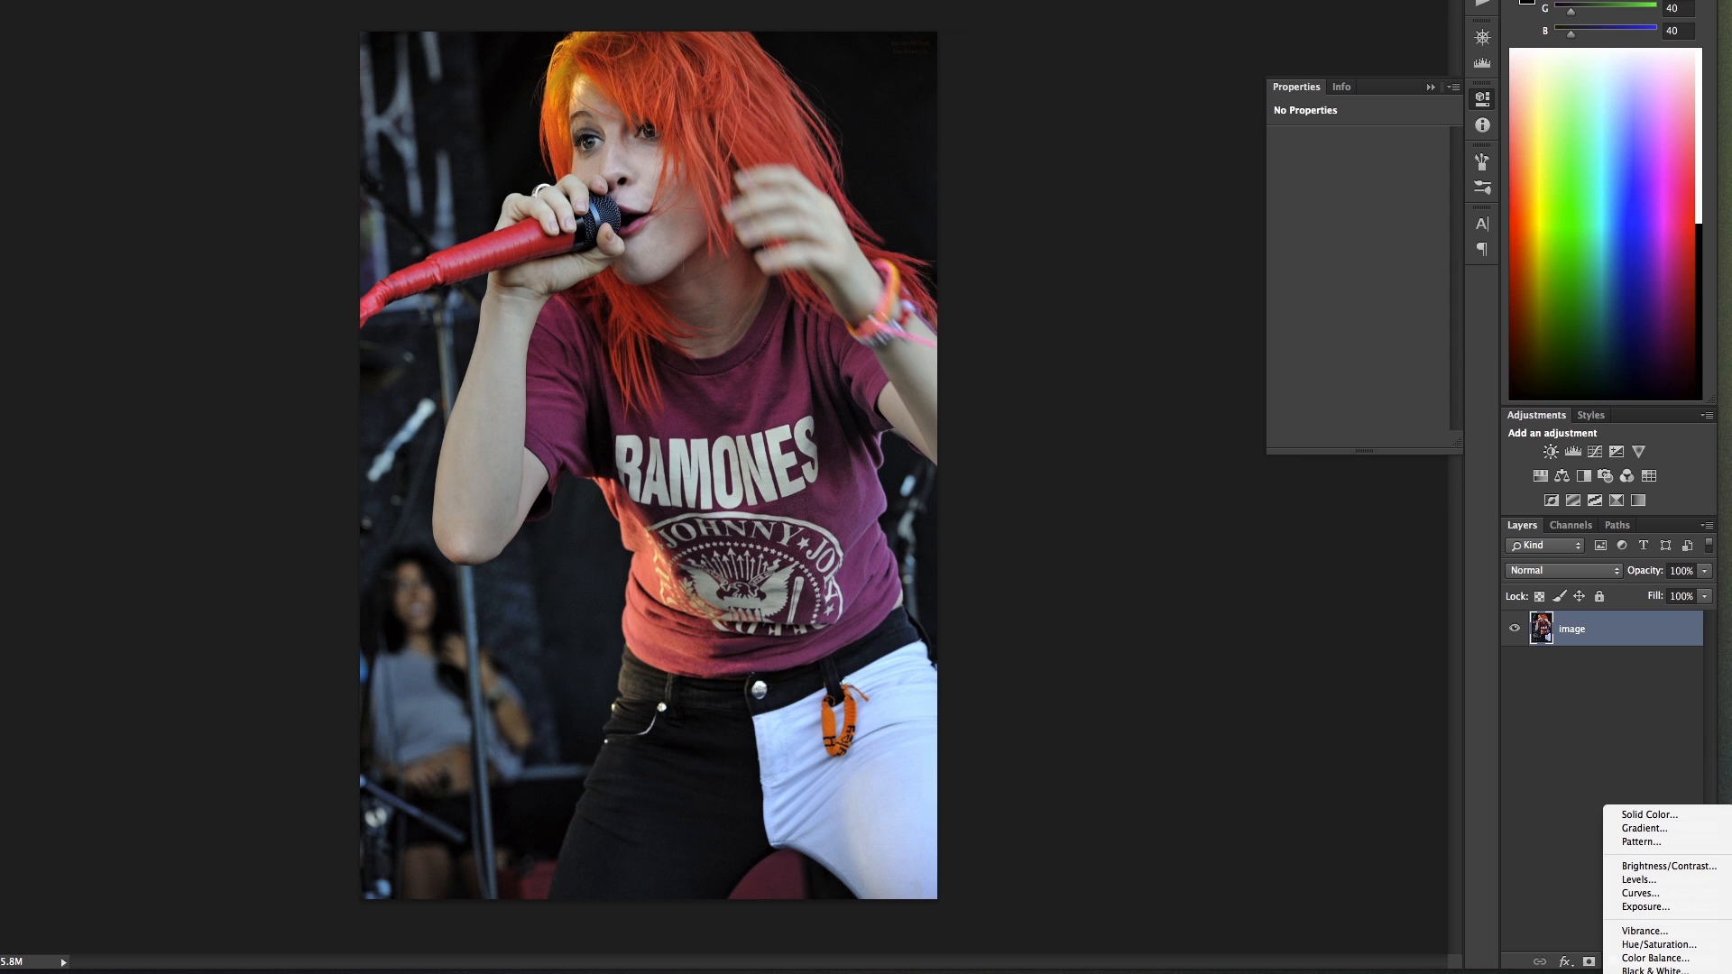
Step: Add a Black & White adjustment layer above the image, and a Levels adjustment with black input 114 and white input 147
left_click(1655, 970)
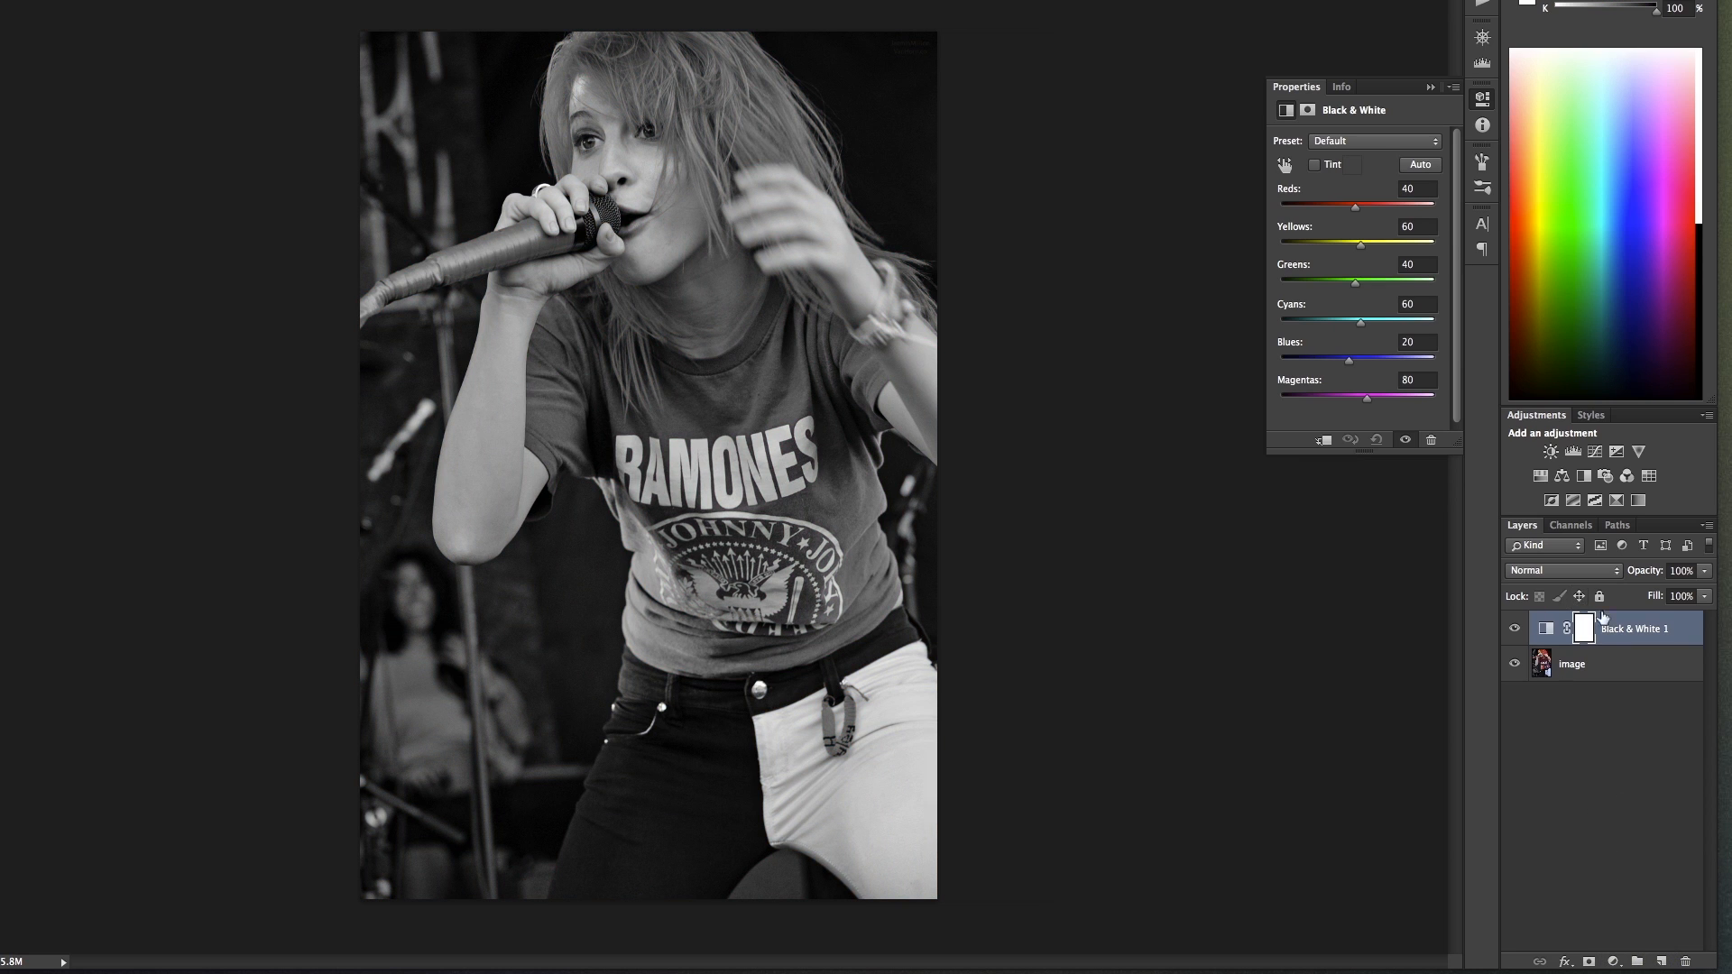
left_click(1614, 960)
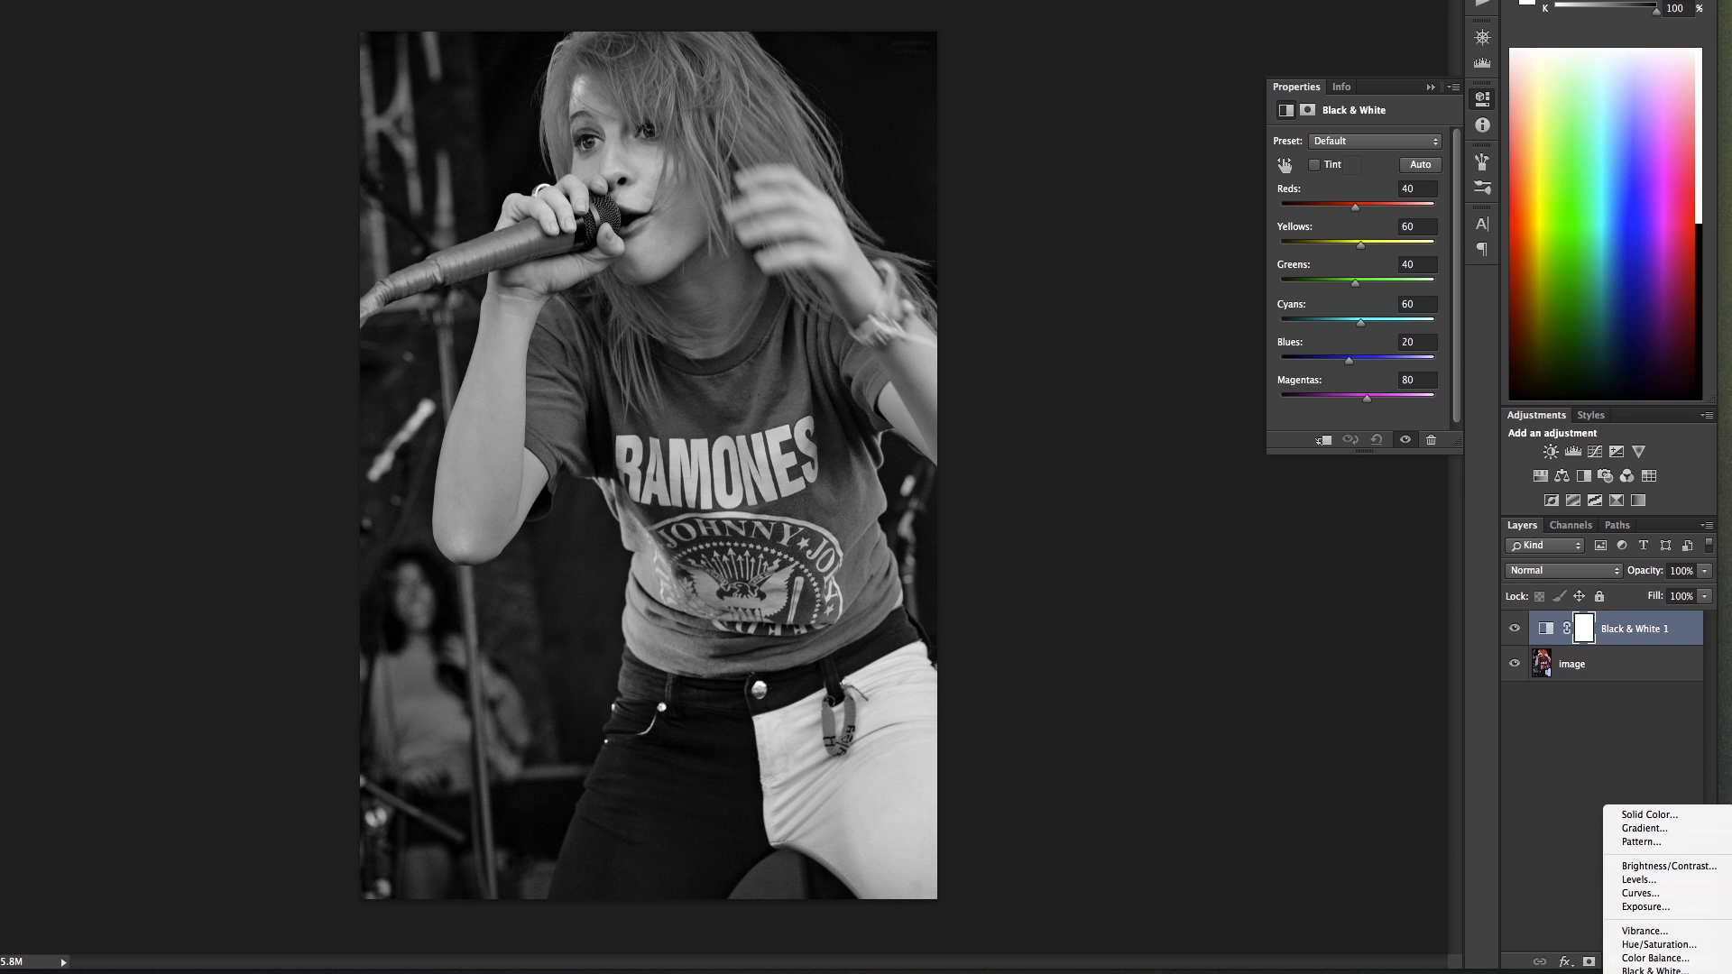
left_click(1640, 880)
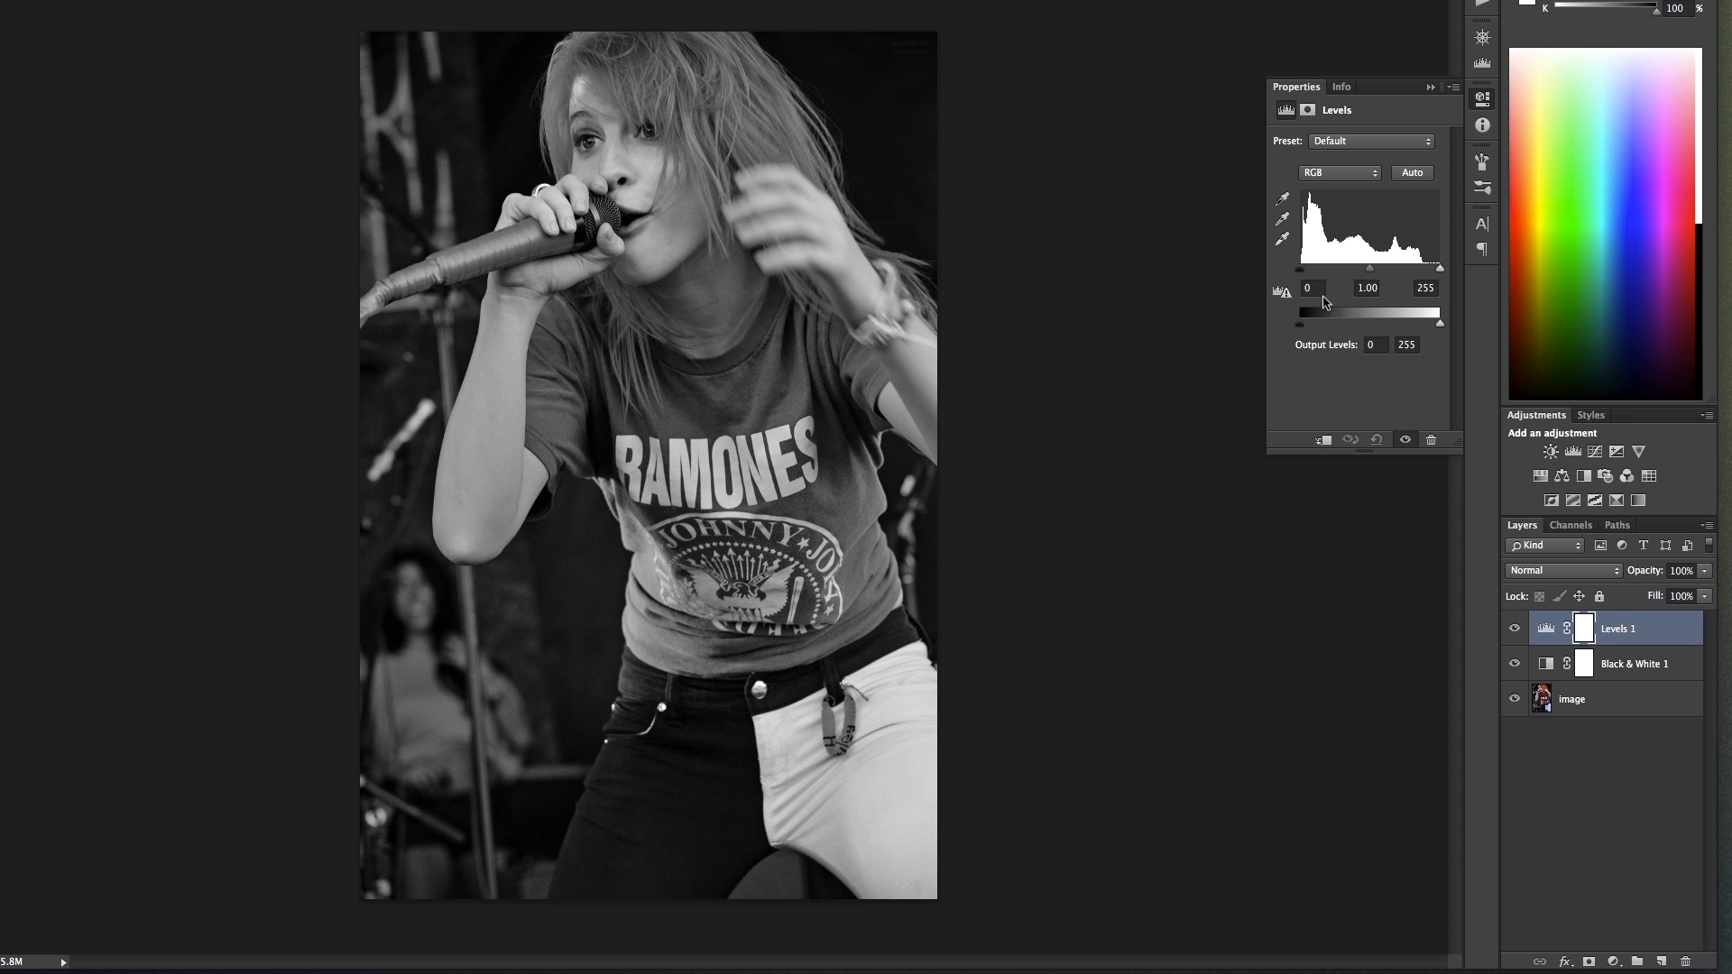
left_click_drag(1300, 269, 1380, 271)
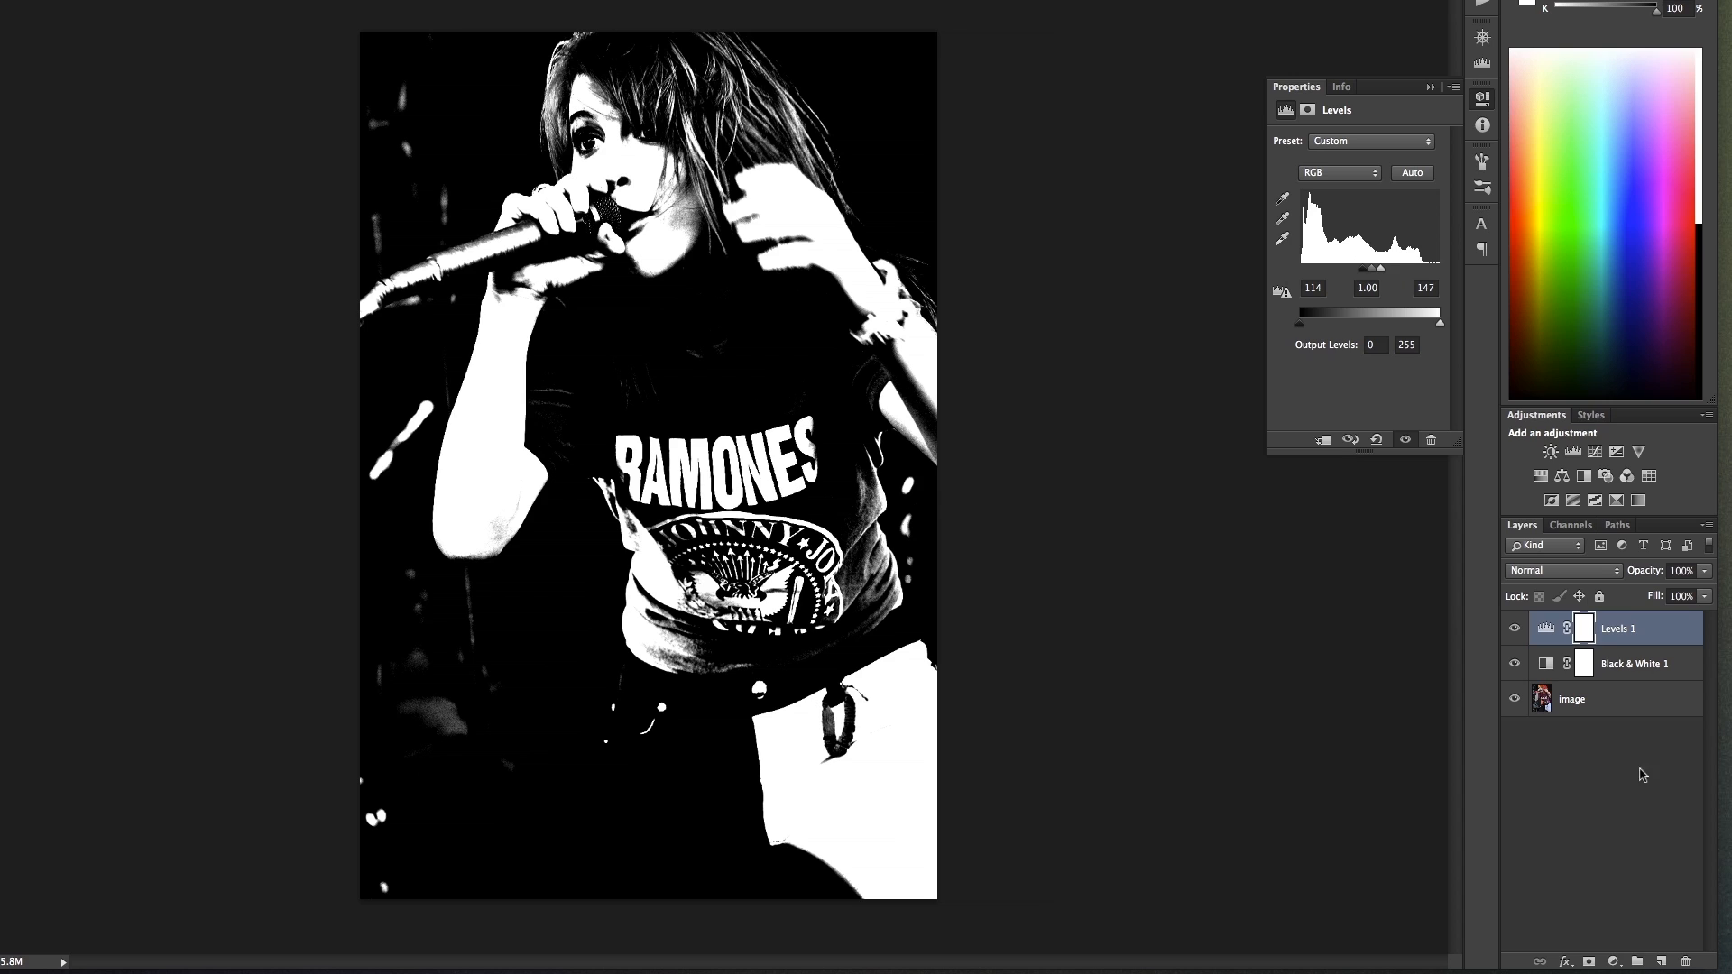
Step: Add a Gradient Map adjustment layer above Levels 1 using the Red, Green preset, and compare the picture with and without it
left_click(1615, 798)
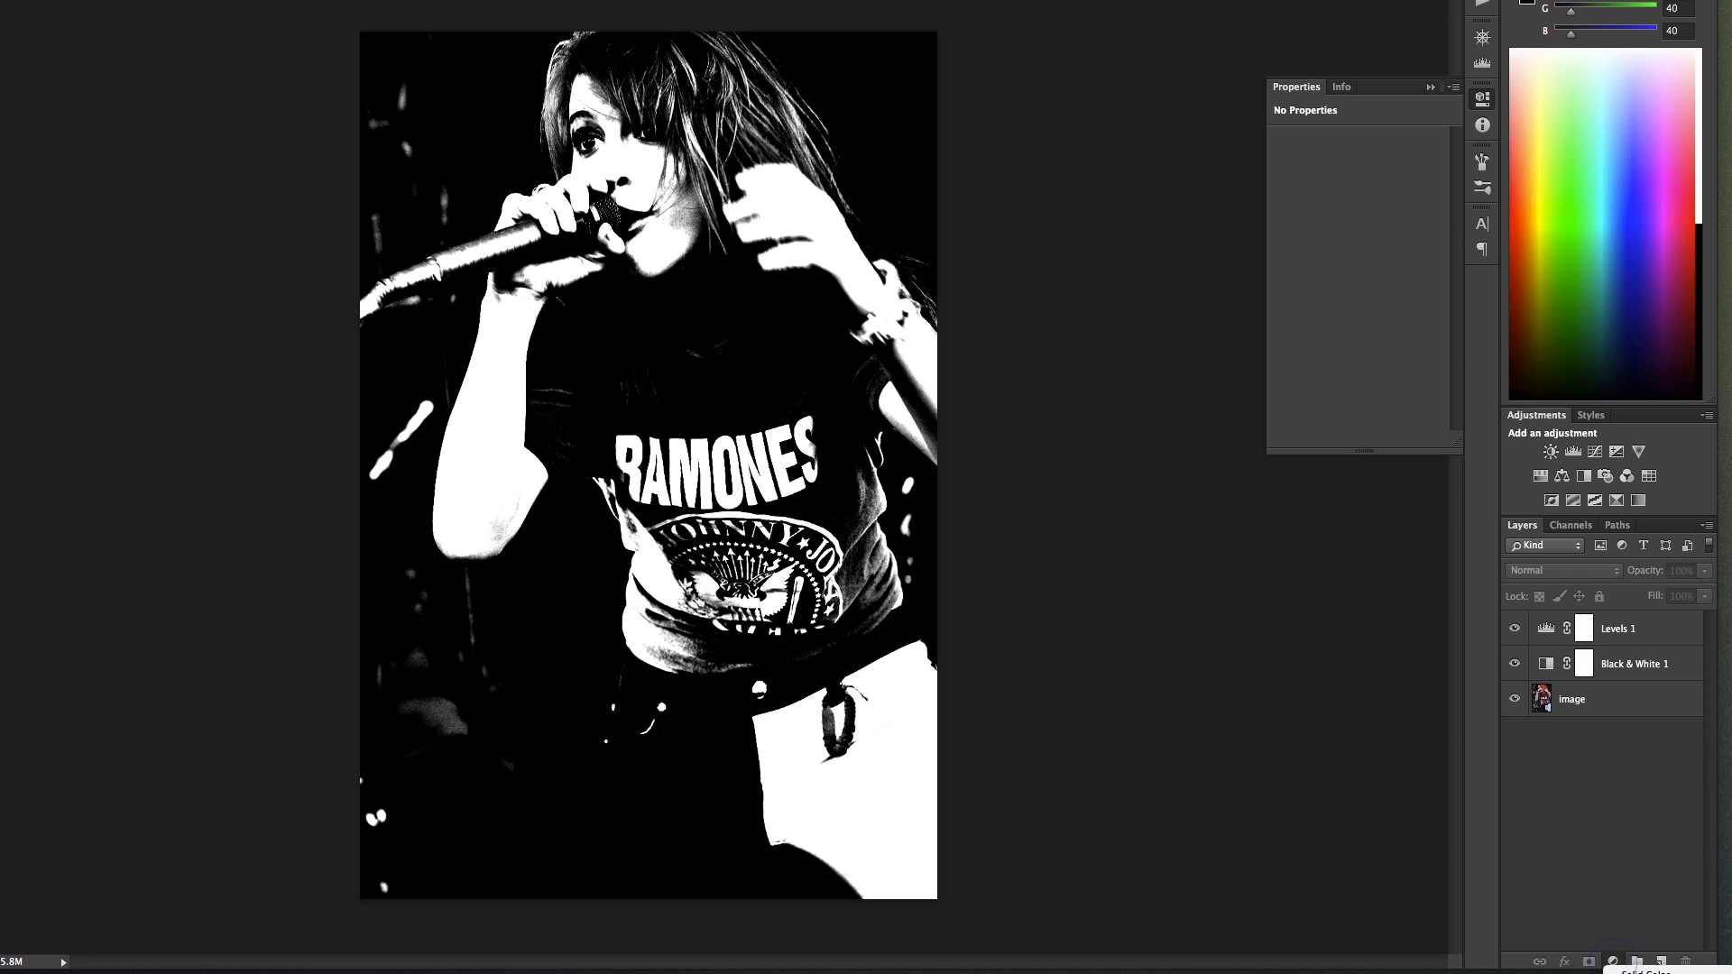
left_click(1614, 963)
left_click(1651, 966)
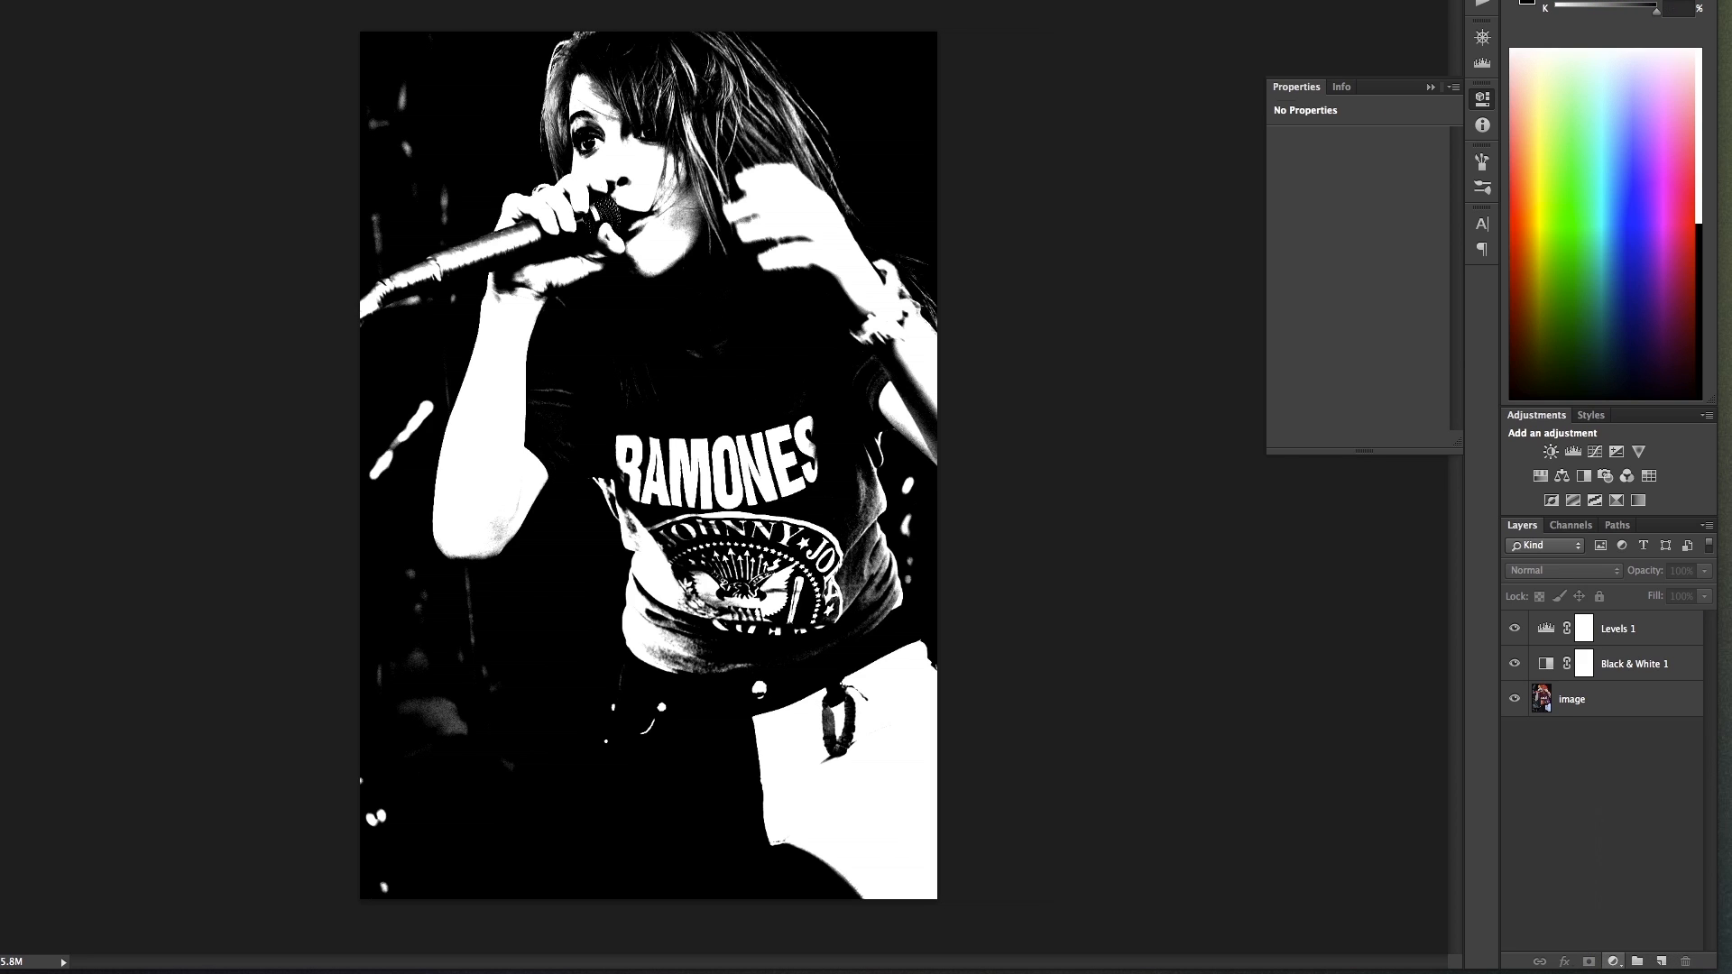
left_click(1332, 152)
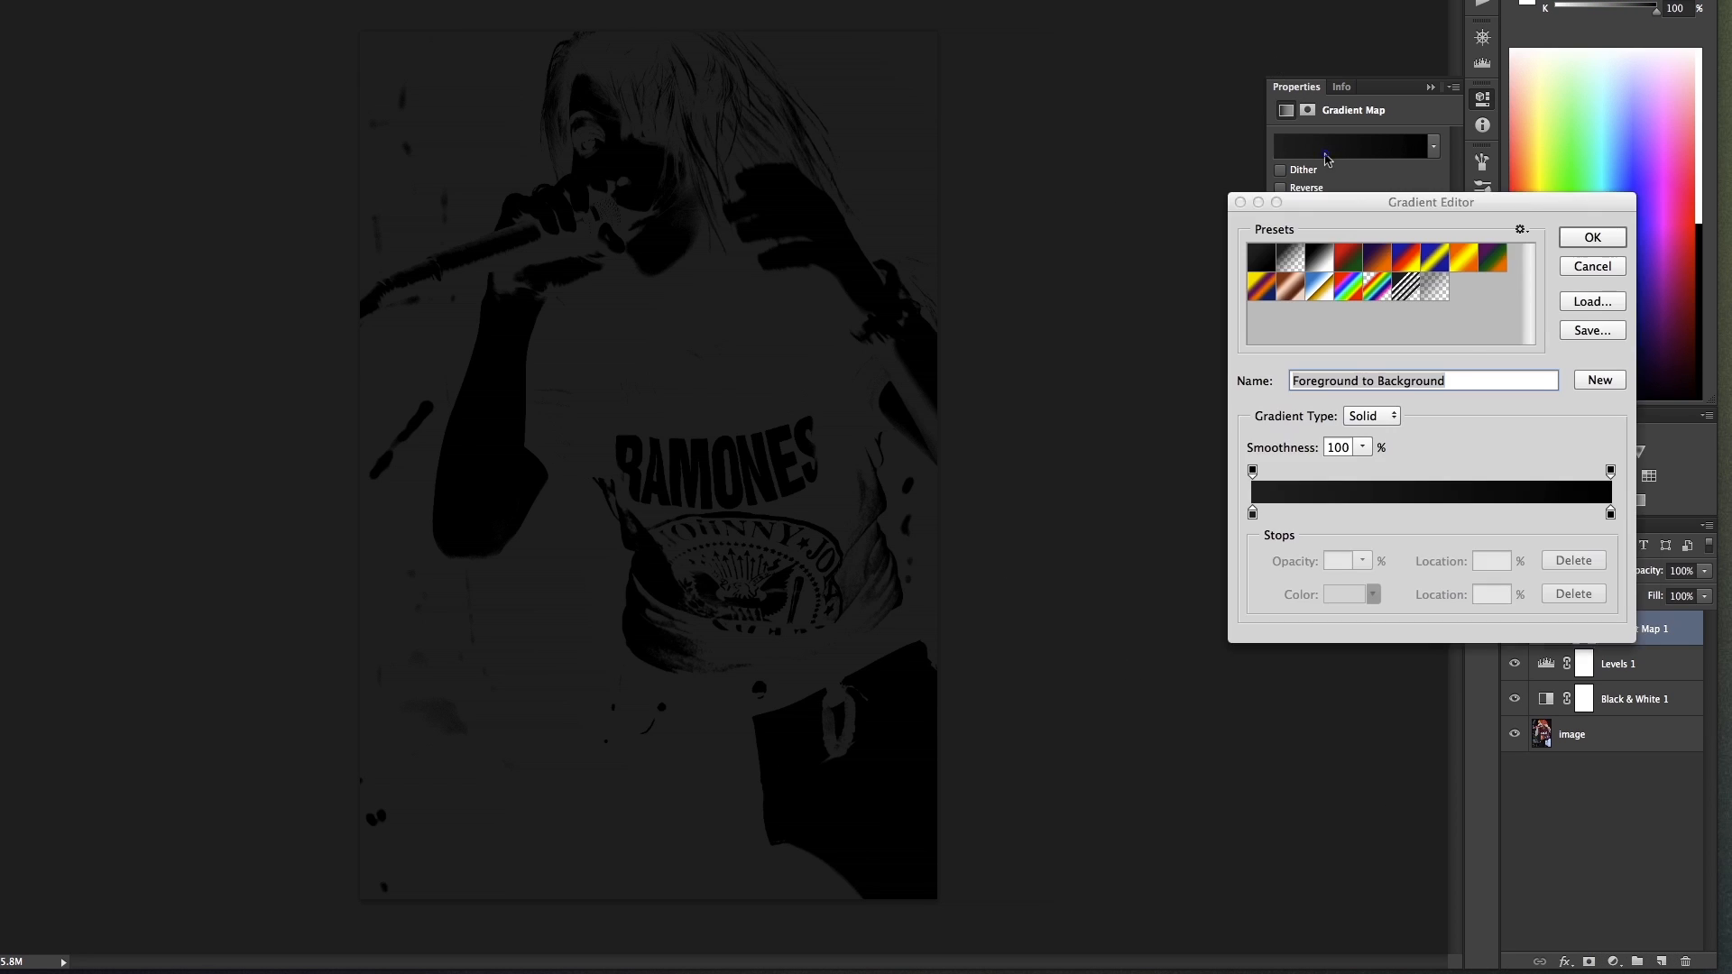
left_click(1348, 258)
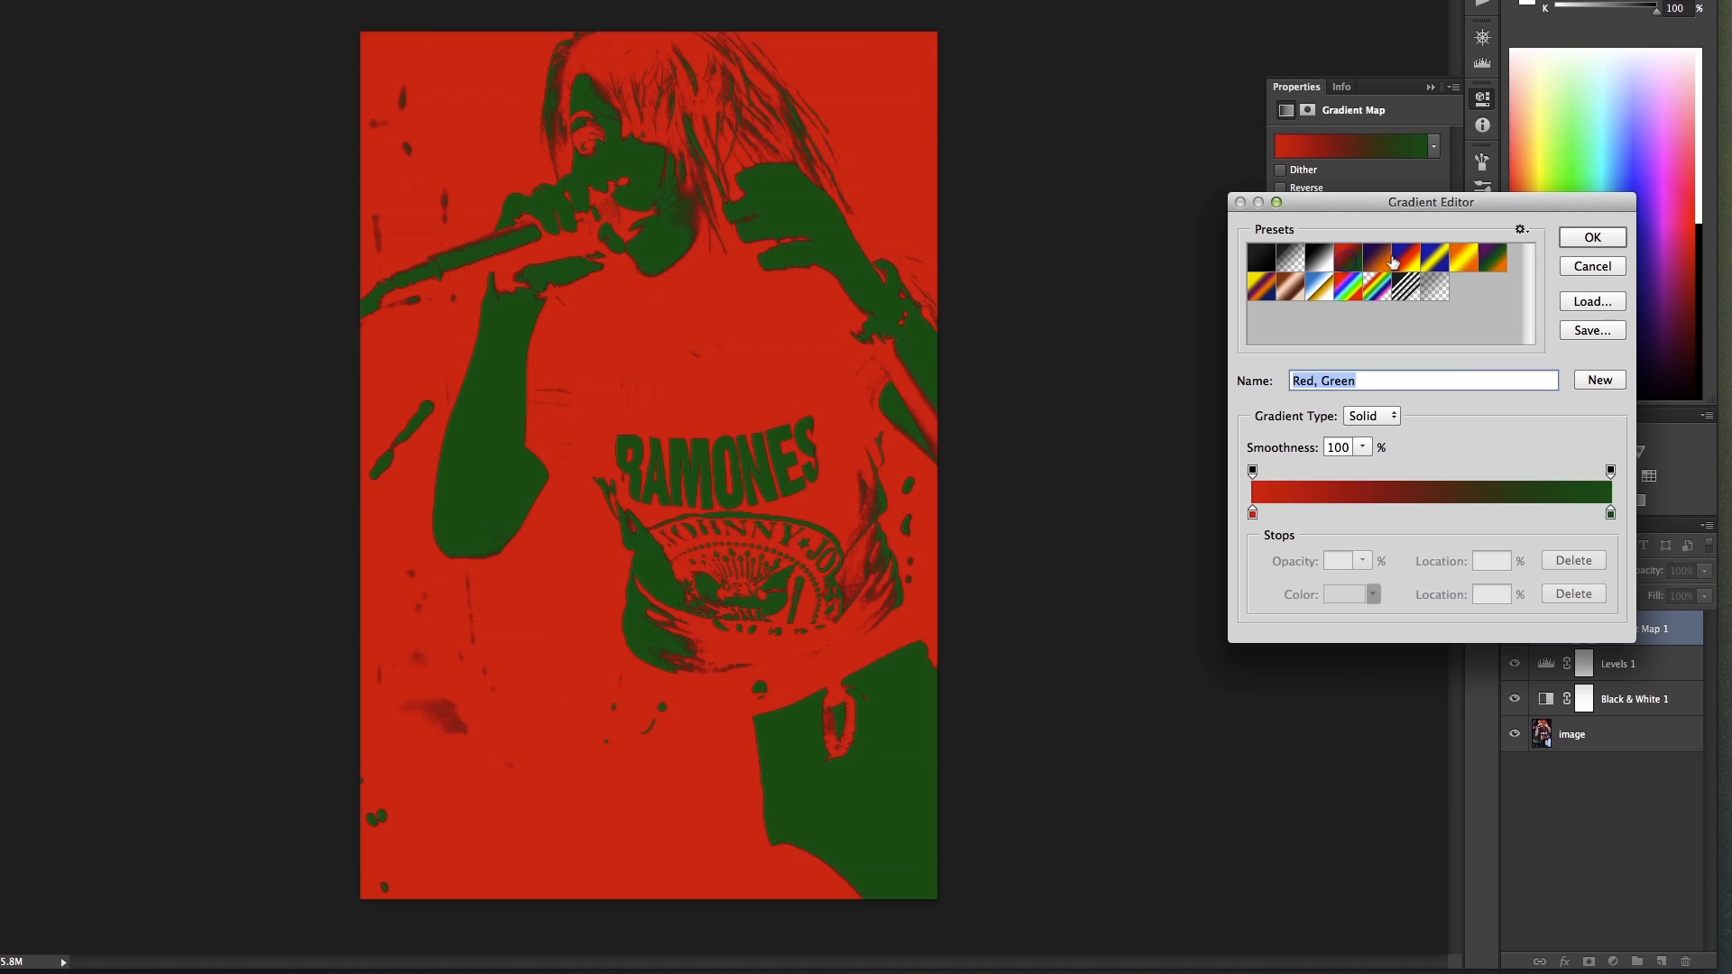
left_click(1592, 237)
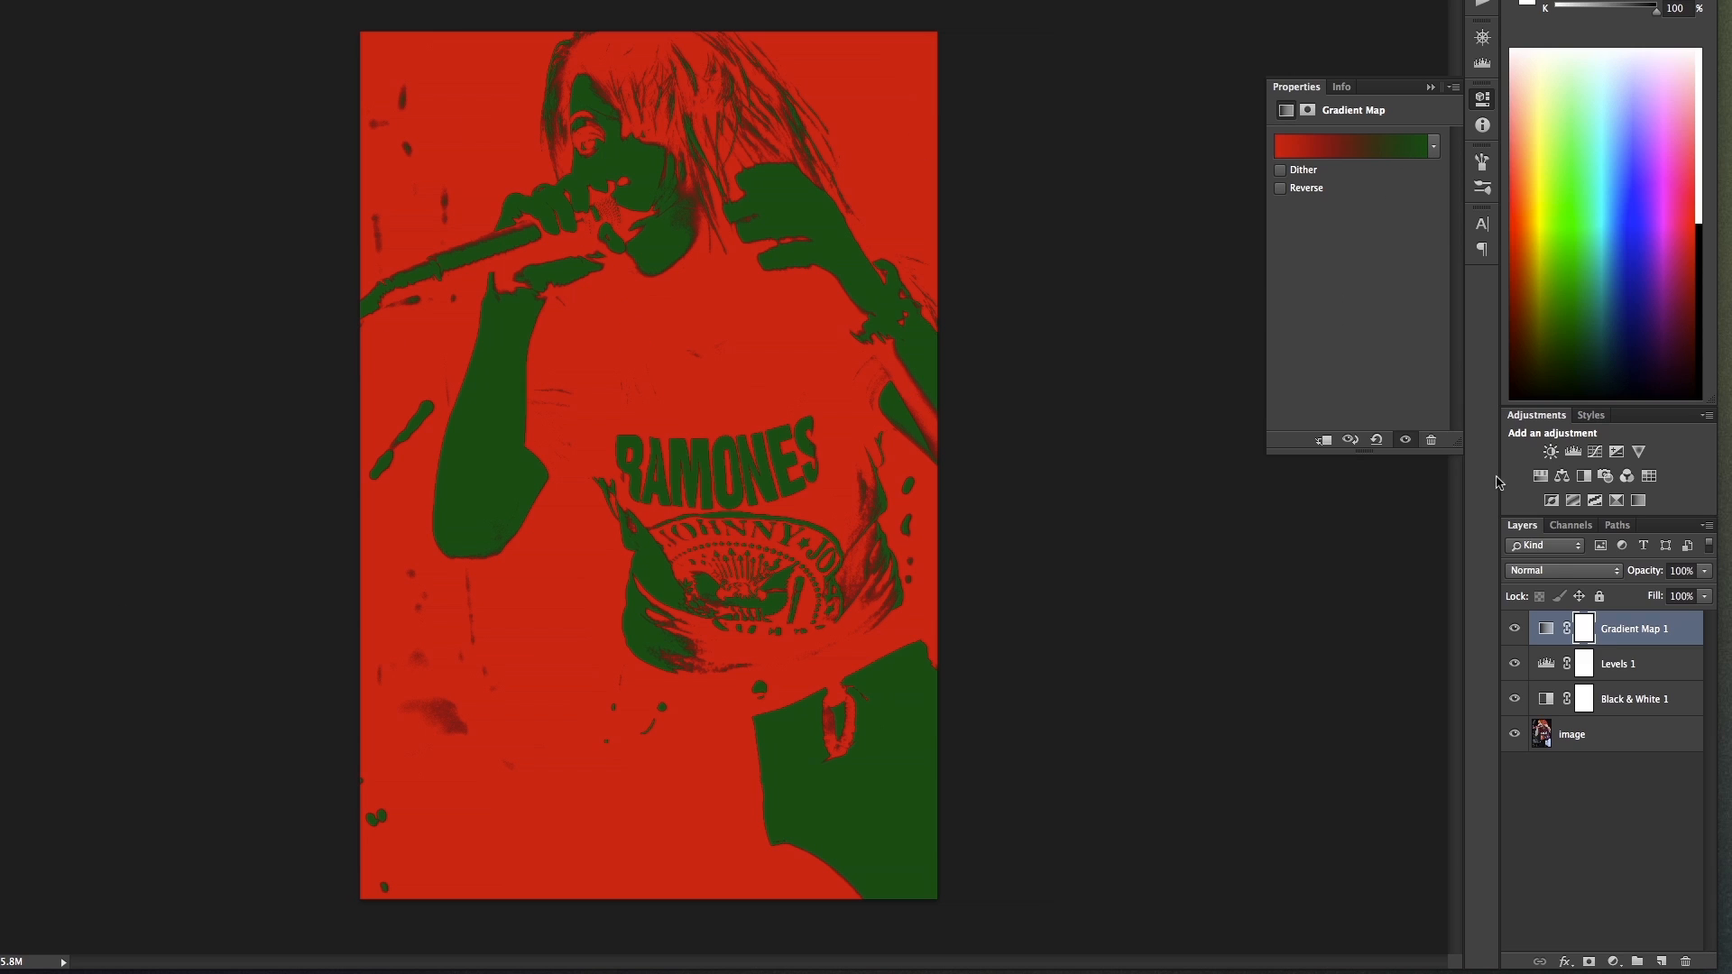
left_click(1515, 631)
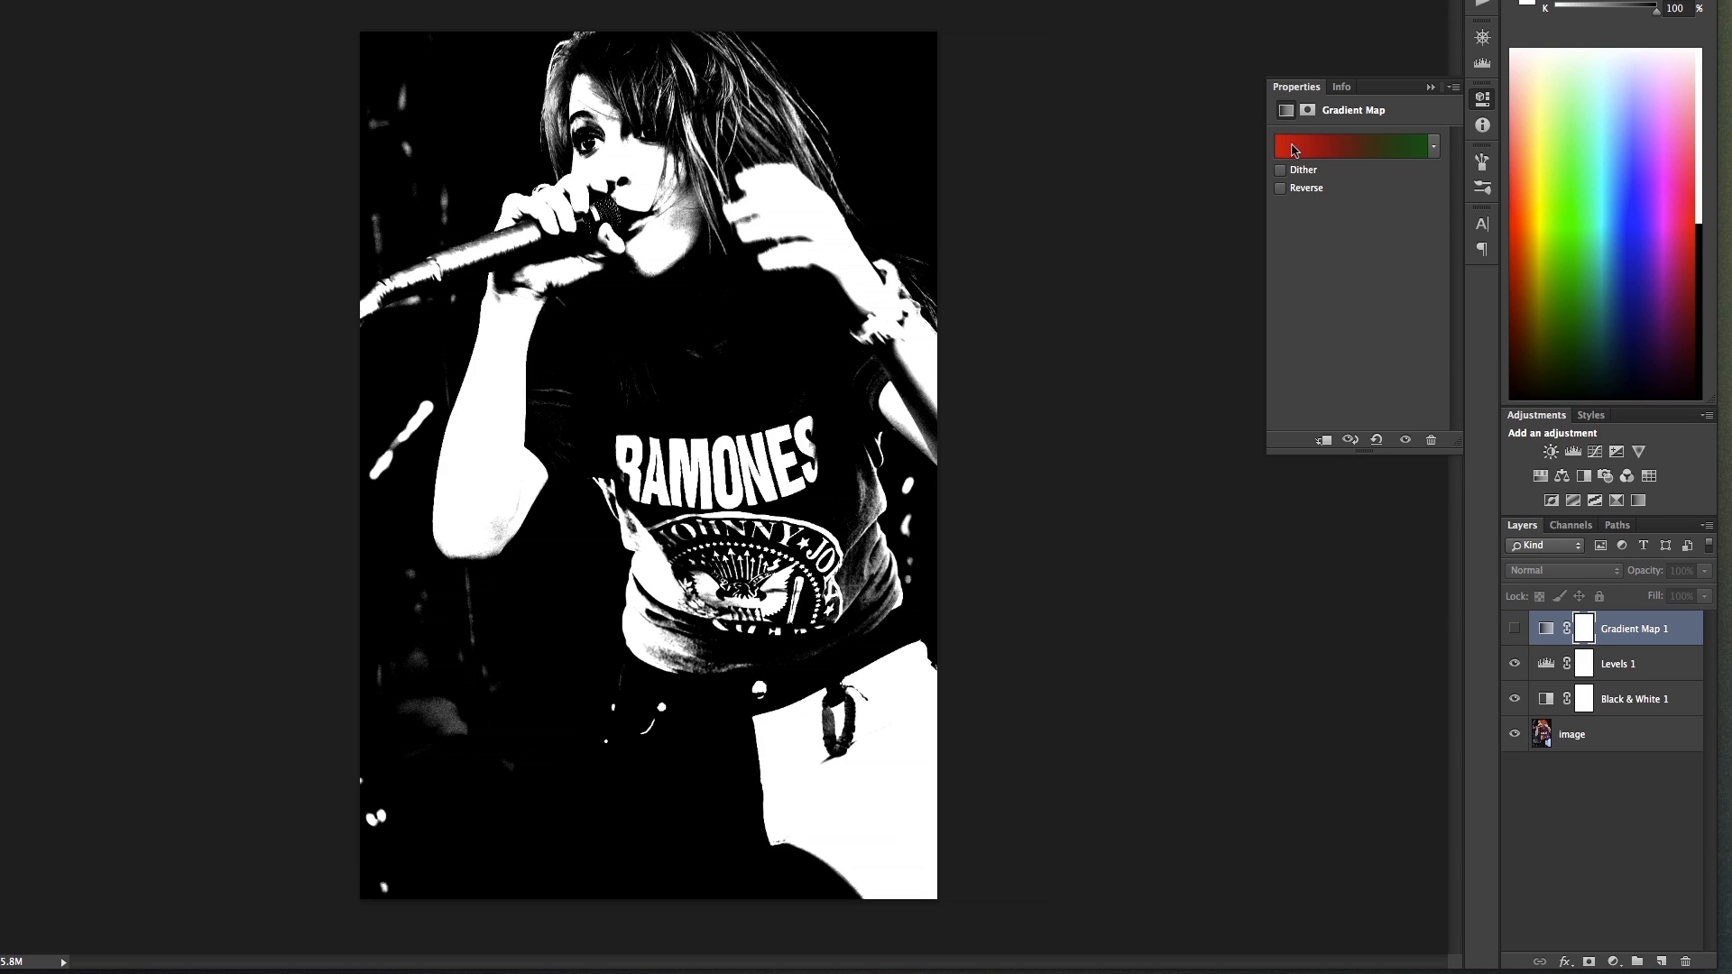
left_click(1516, 632)
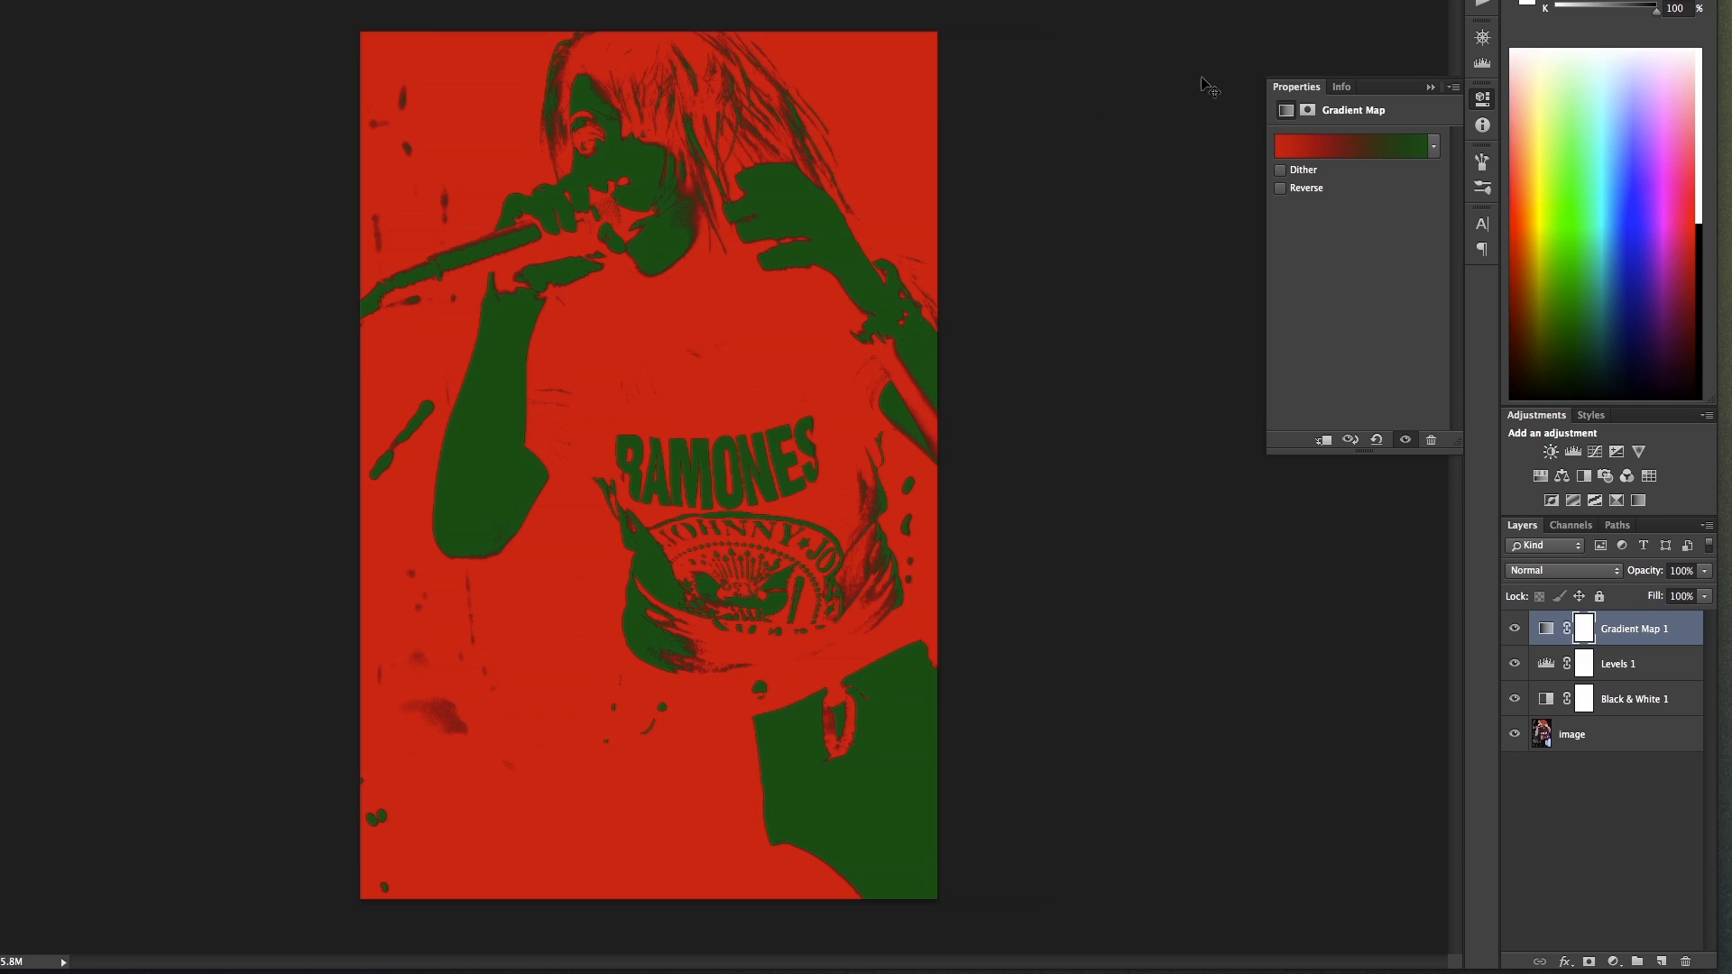
Step: Set the gradient map's starting colour stop at location 0 to dark grey 1e1e1e
left_click(1327, 151)
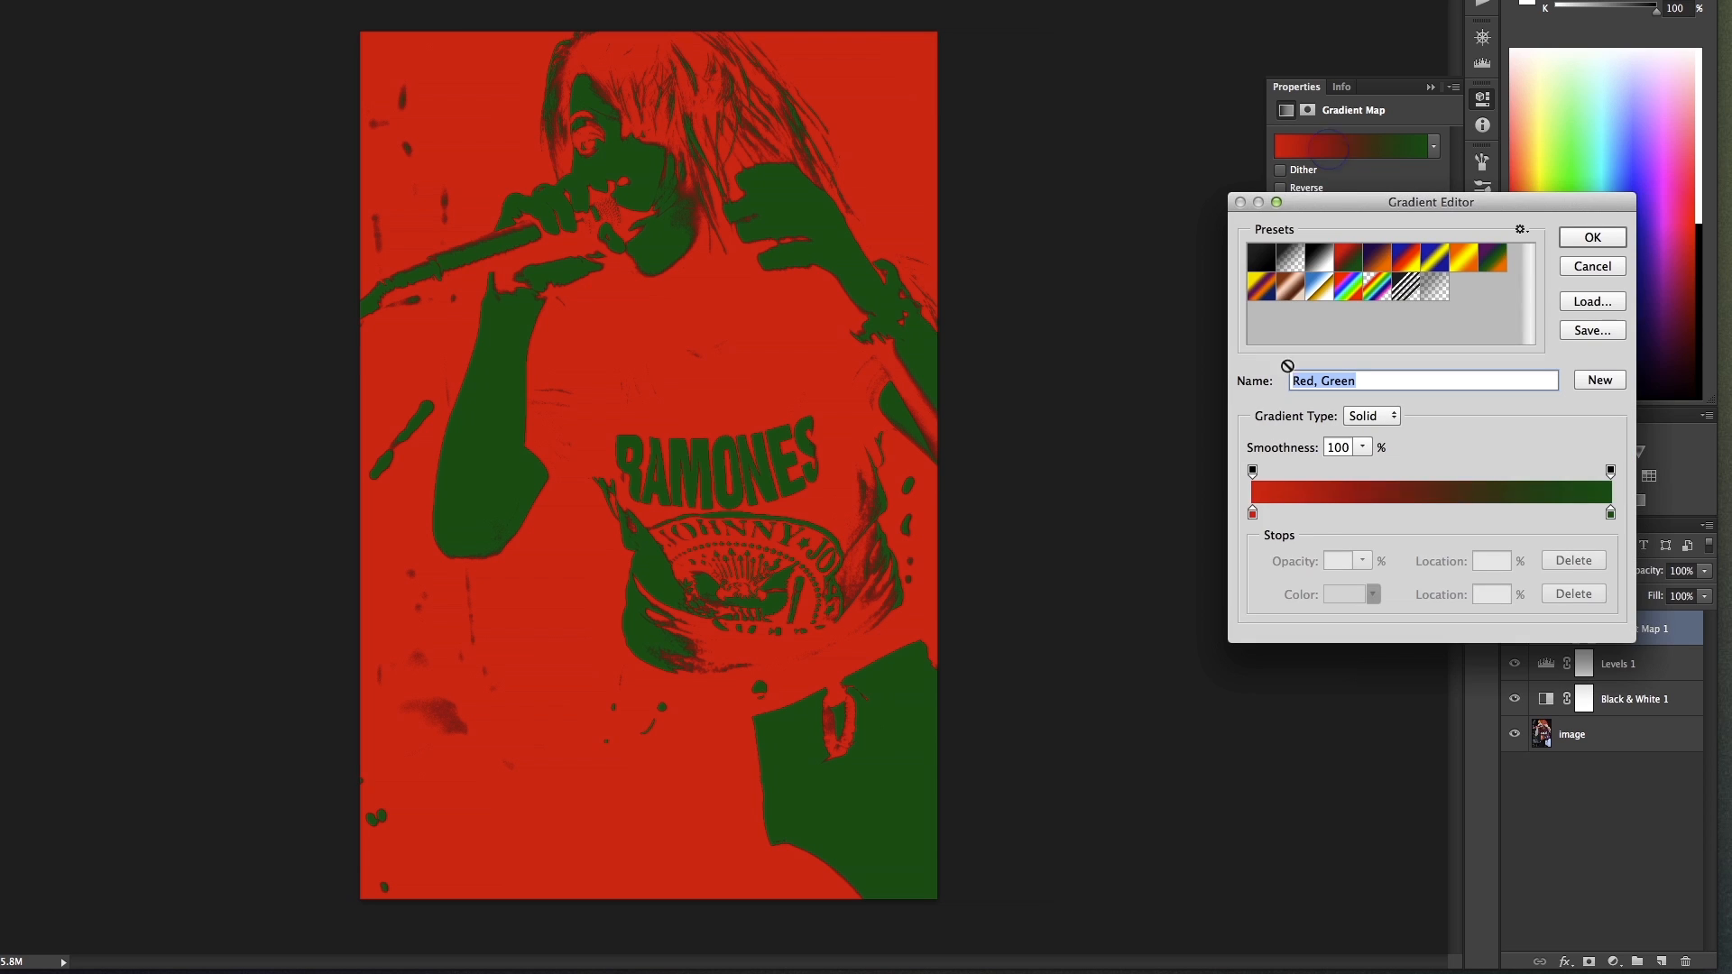
left_click(1251, 515)
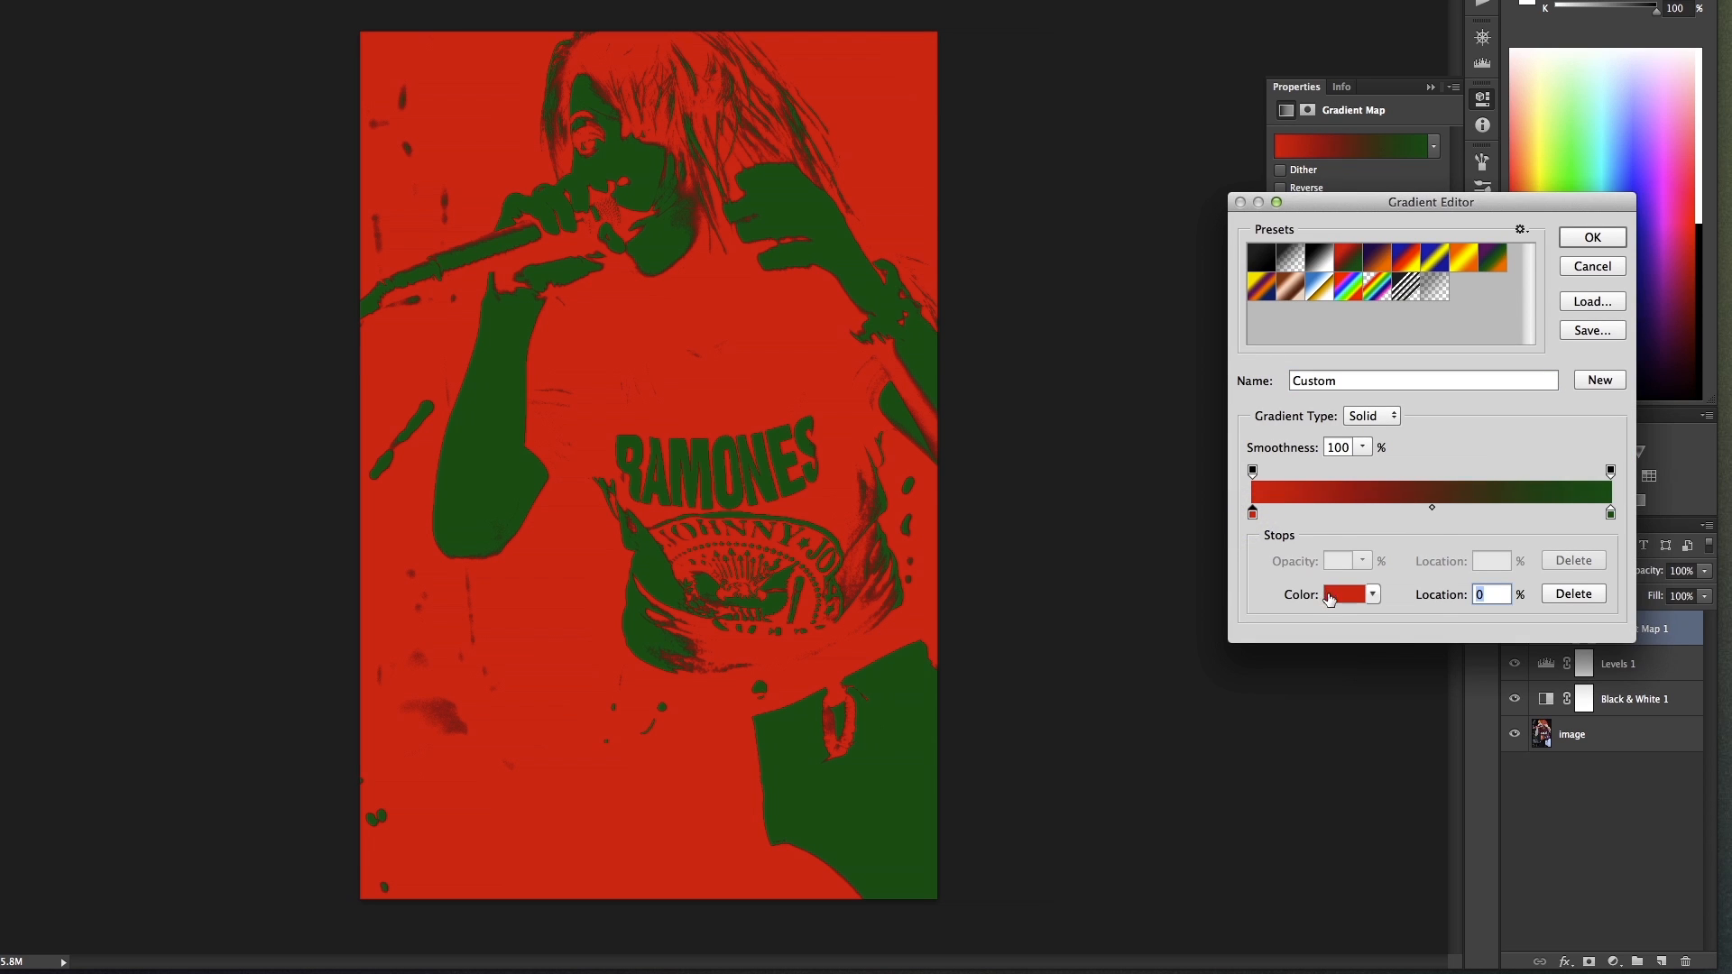
left_click(1331, 598)
left_click_drag(958, 782, 898, 821)
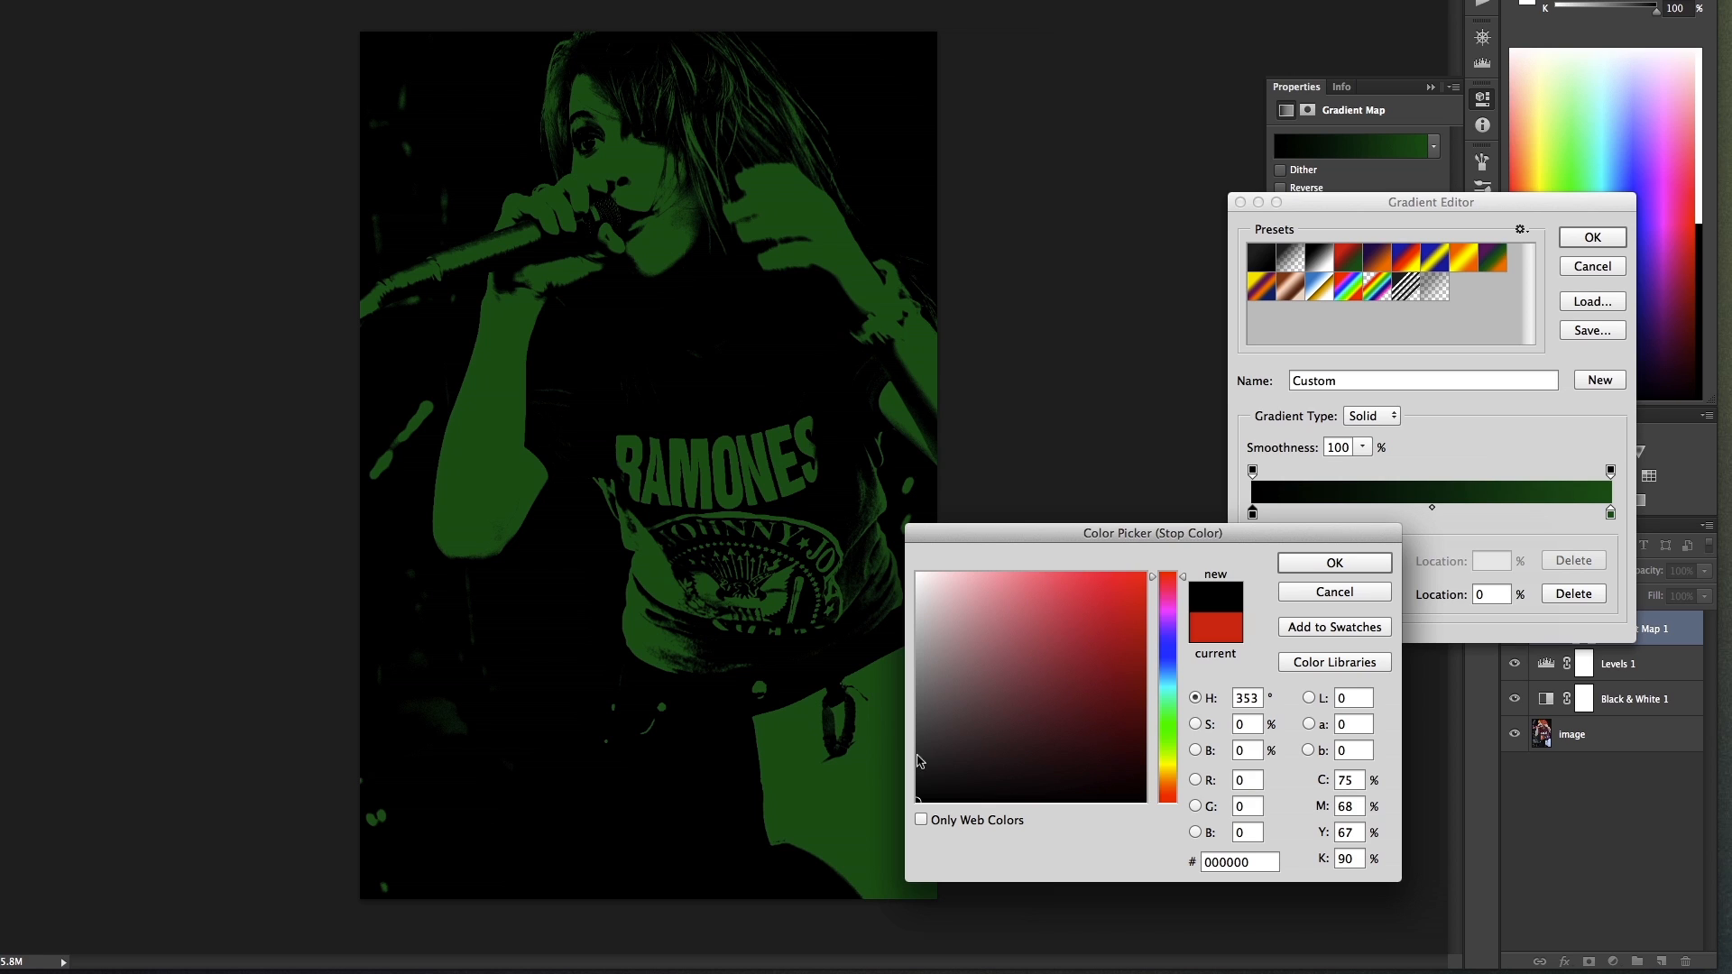
left_click(923, 794)
left_click_drag(923, 793, 905, 775)
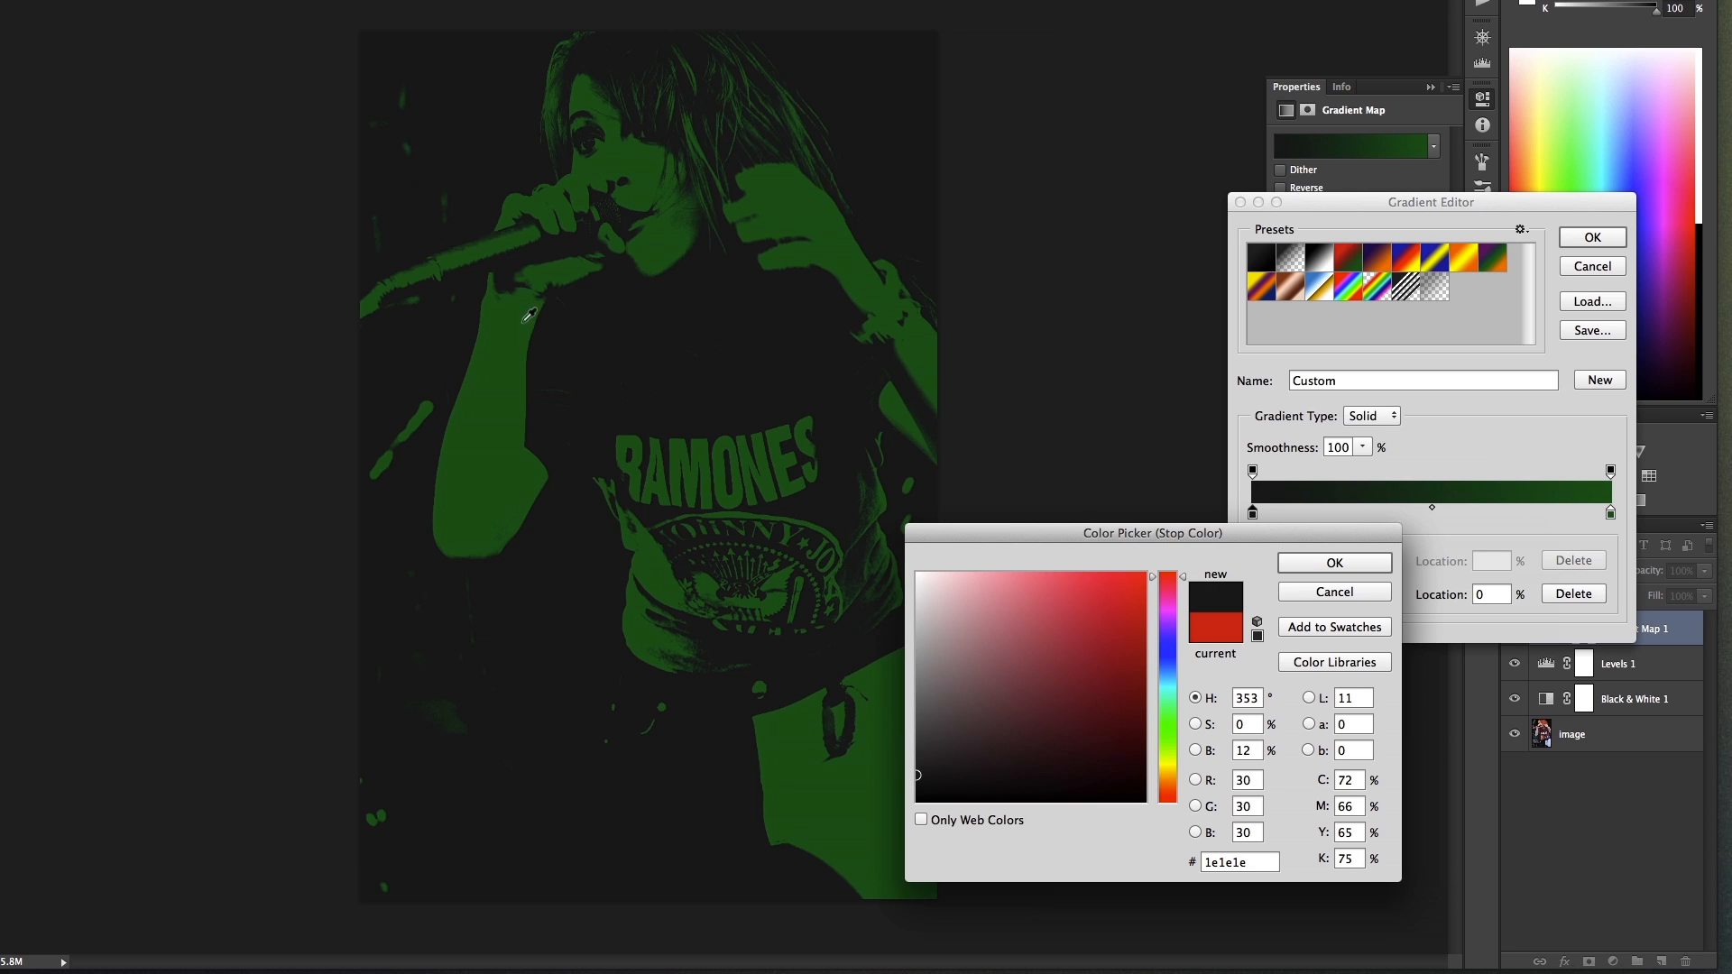
left_click(1329, 563)
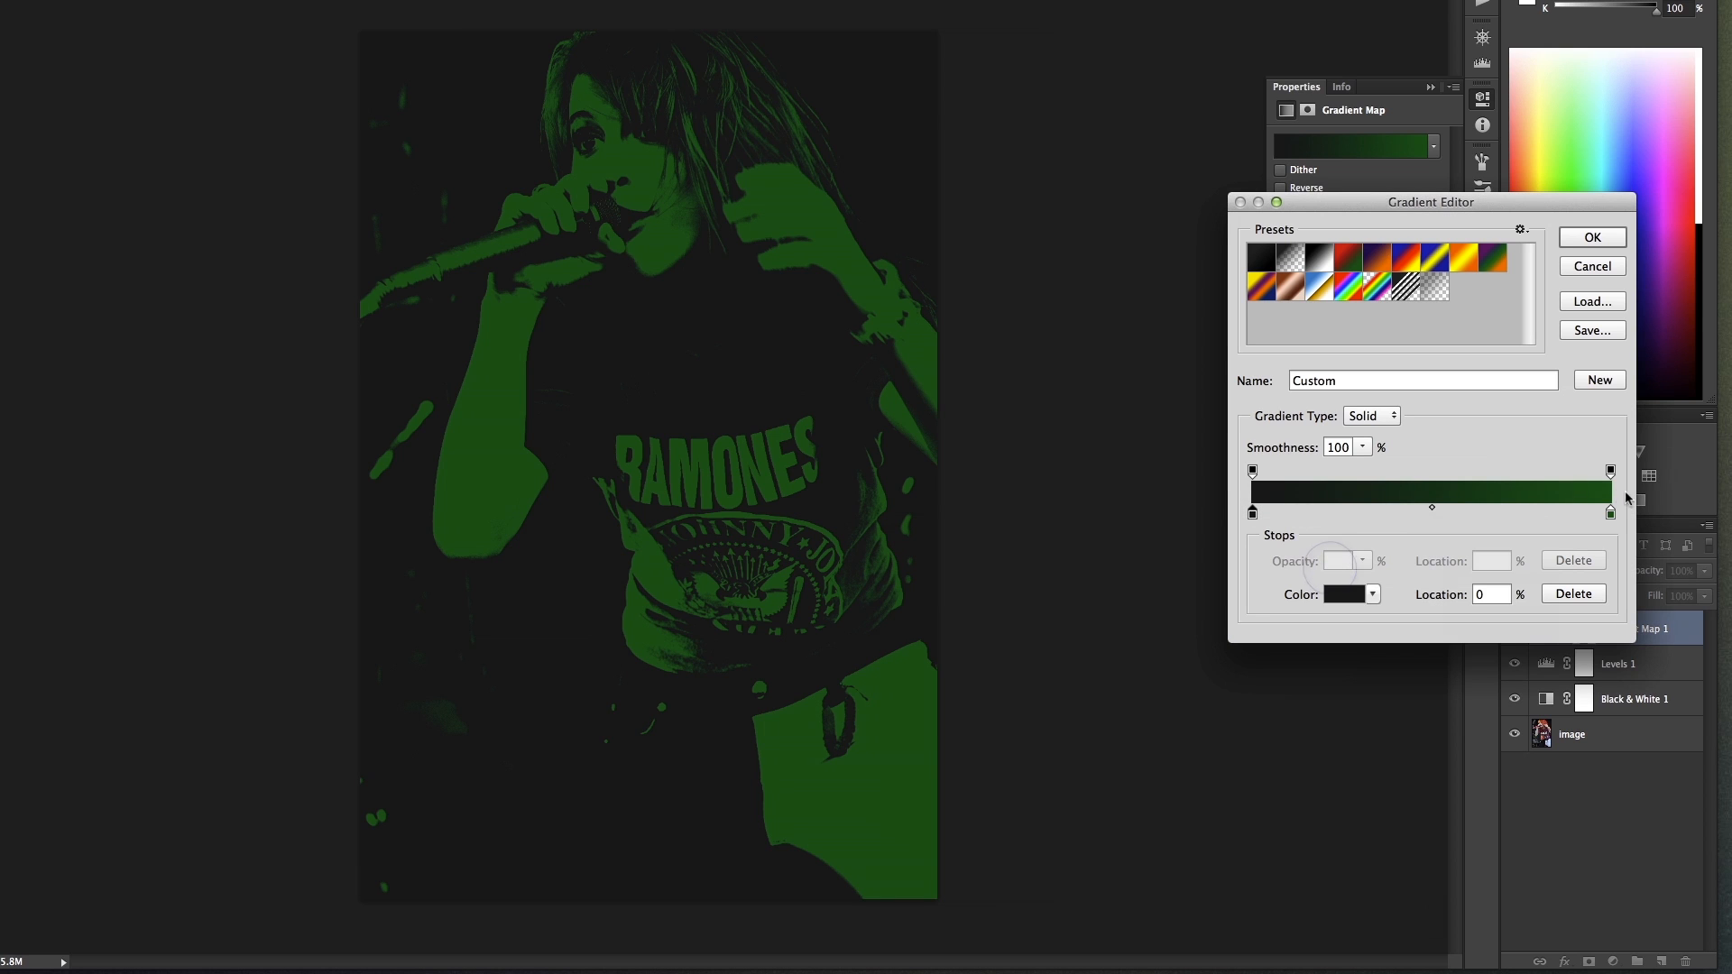
Step: Set the gradient map's end colour stop at location 100 to pink f442e5 and accept the gradient
left_click(1610, 512)
left_click(1345, 594)
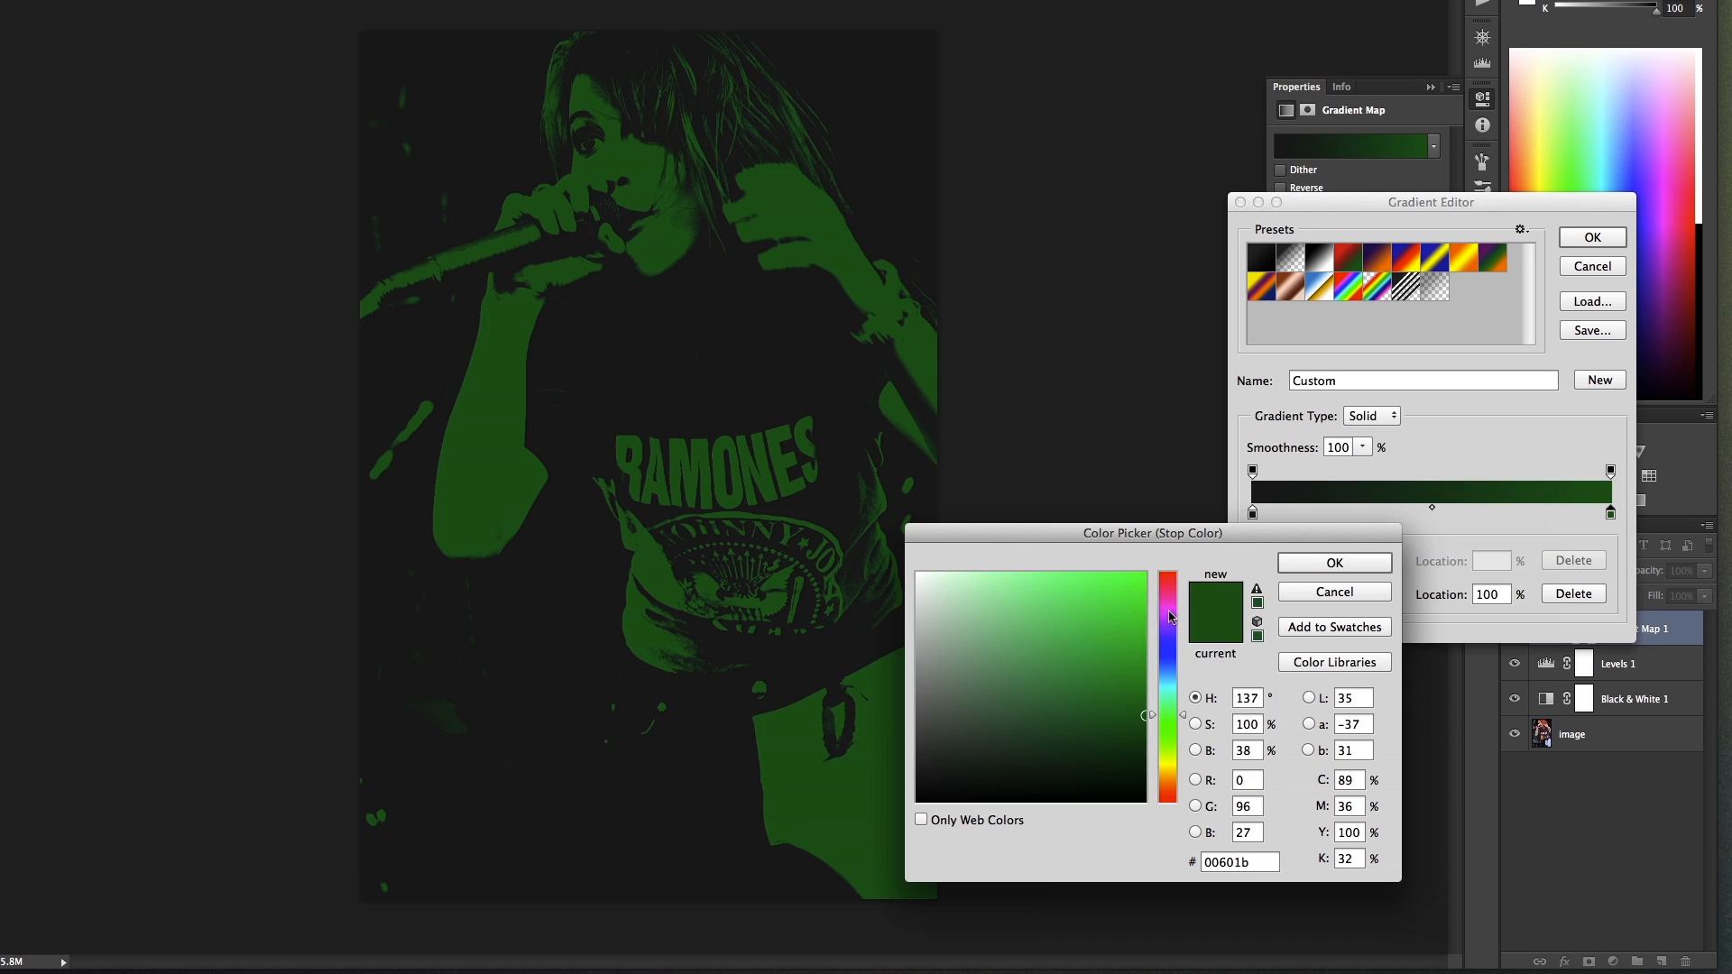
left_click_drag(1169, 611, 1085, 582)
left_click(1089, 584)
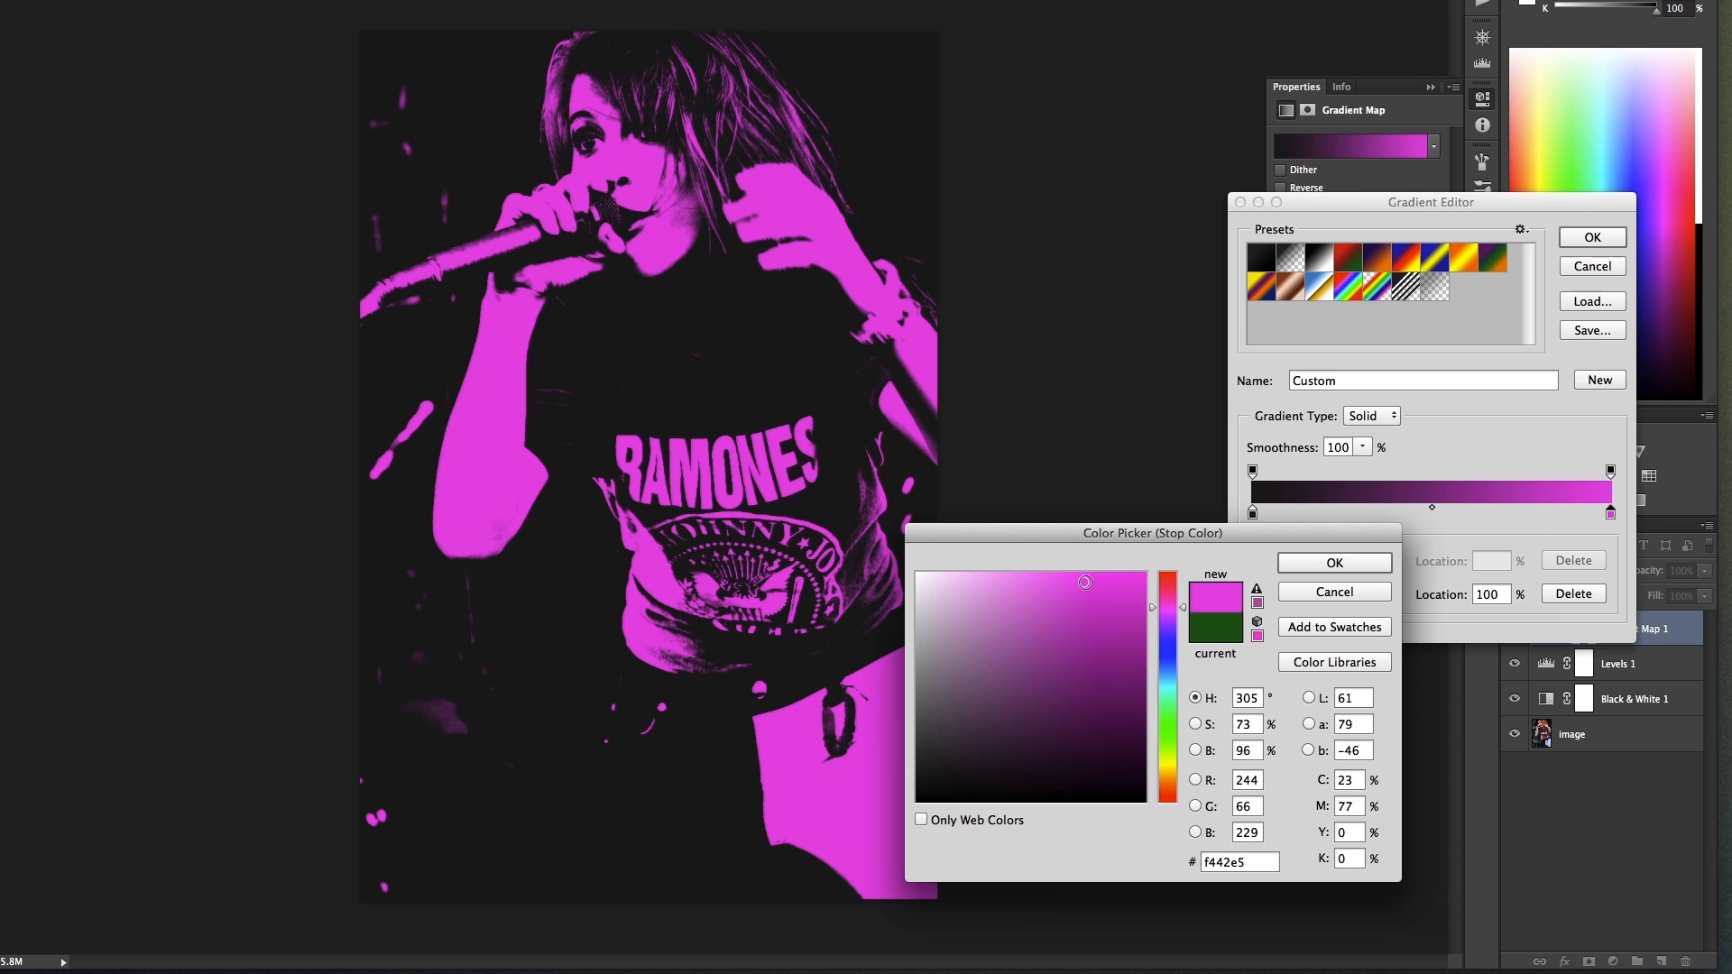
left_click(1348, 562)
left_click(1594, 237)
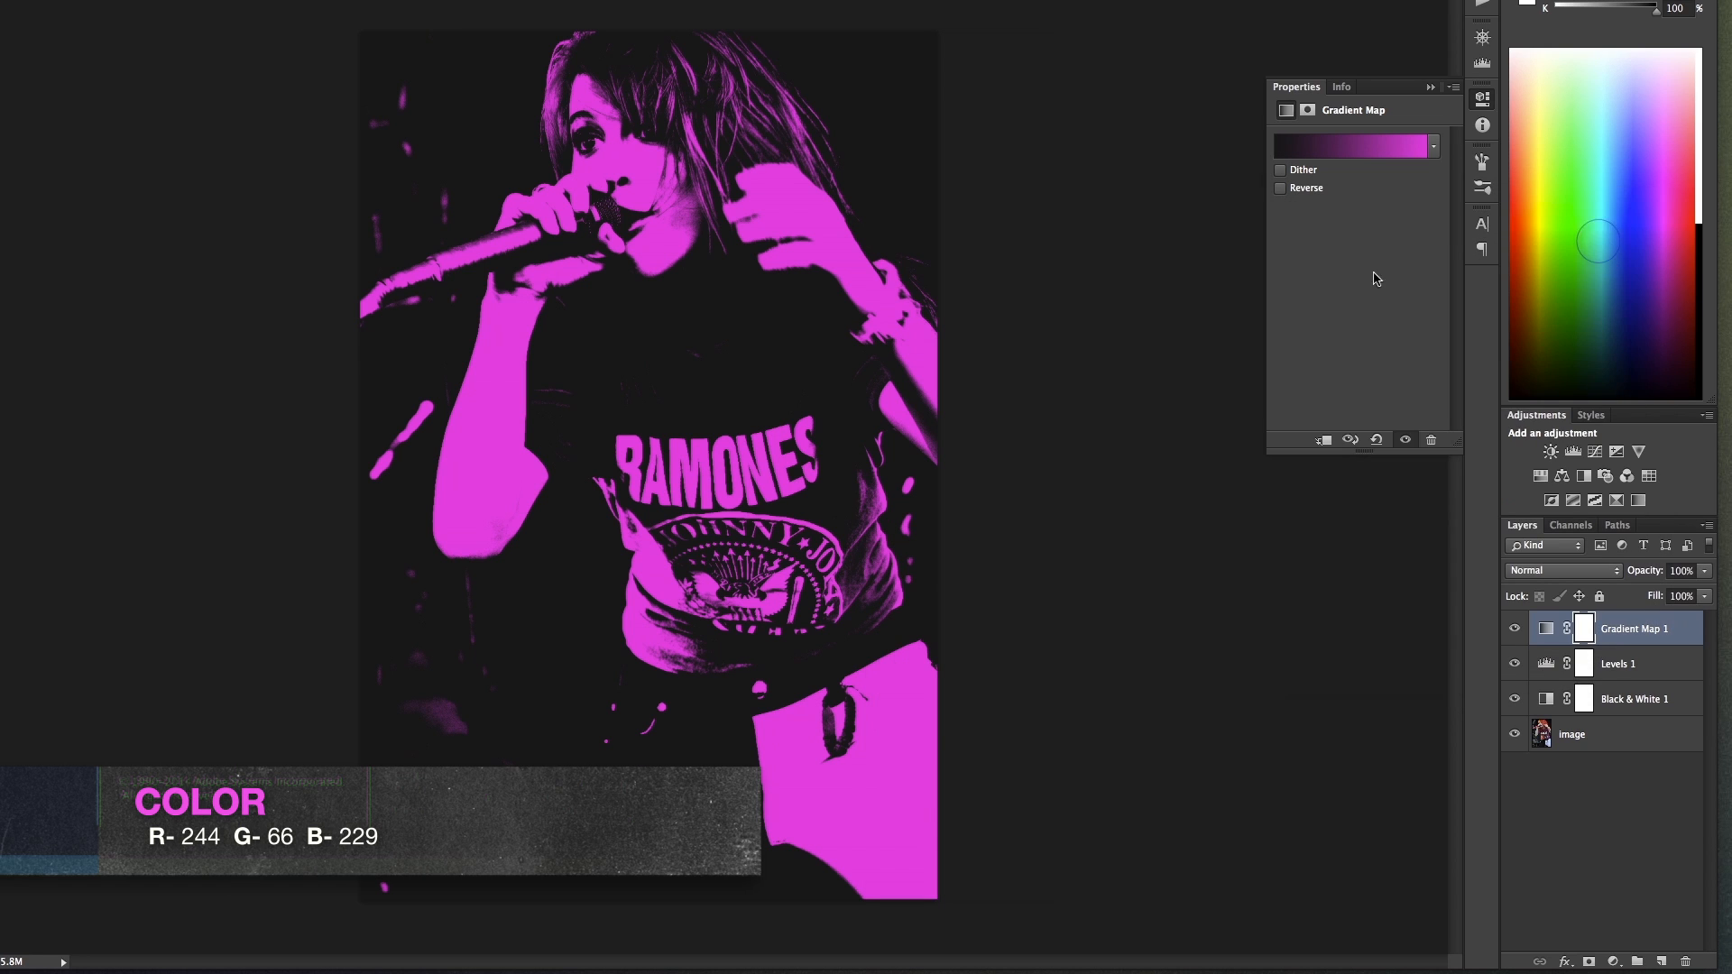
Step: Rename the gradient map layer to GM Pink
double_click(1633, 633)
type("GM ")
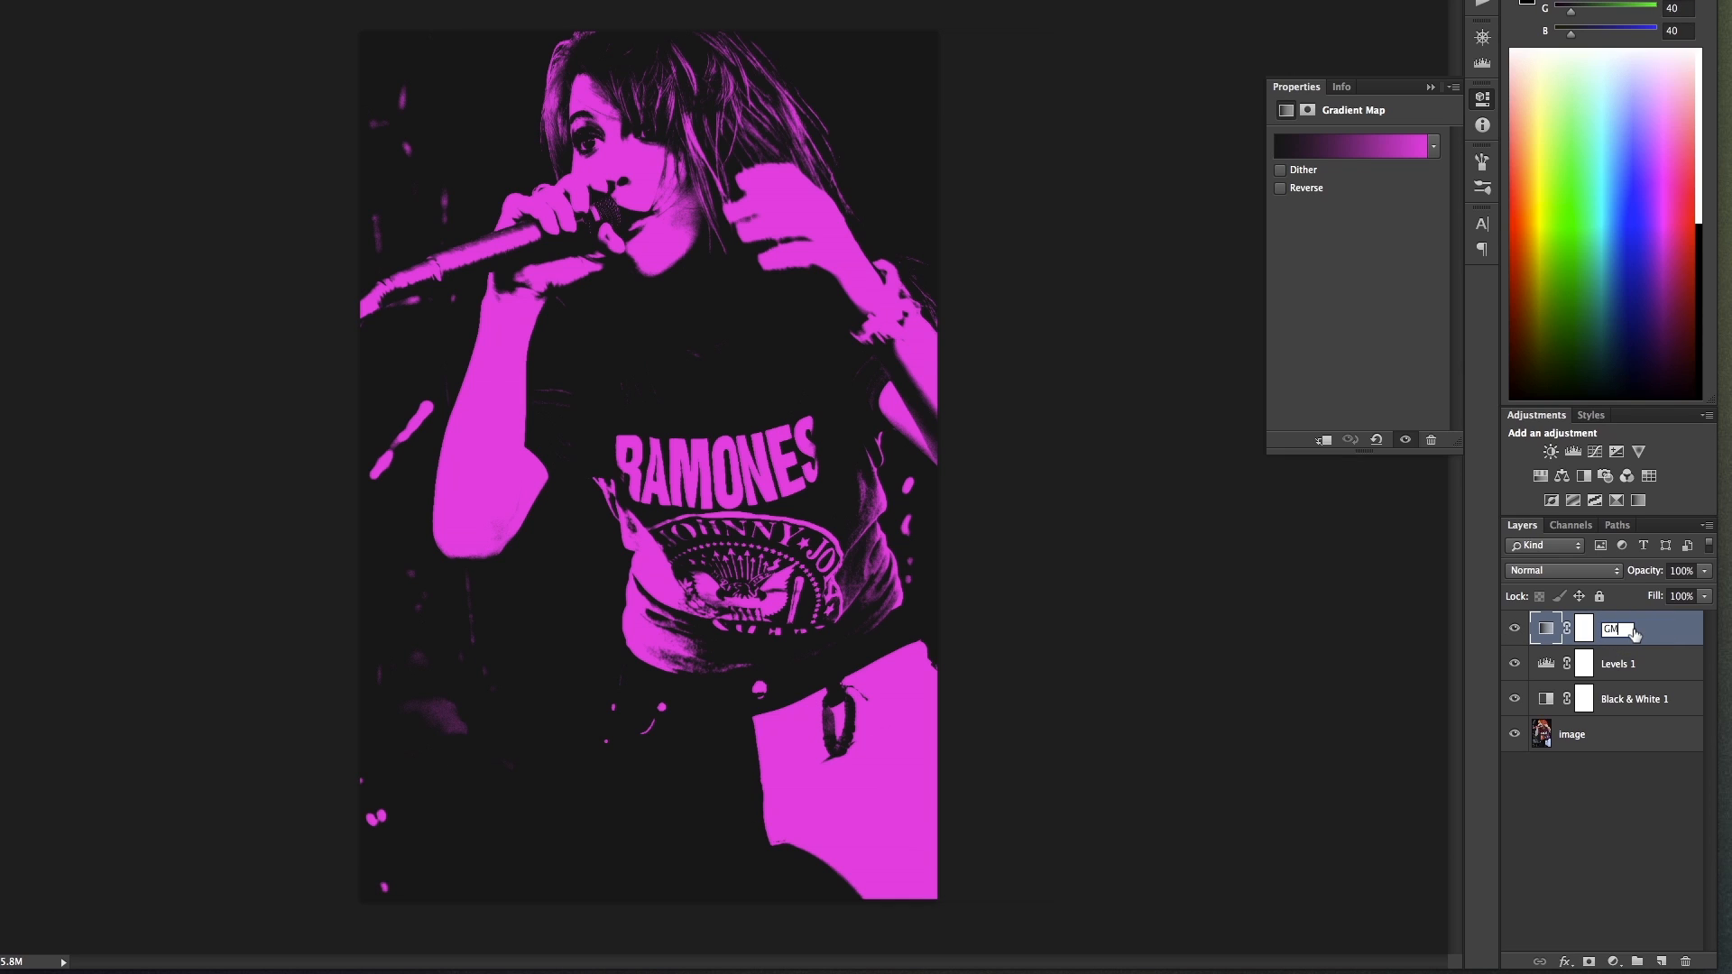
type("P")
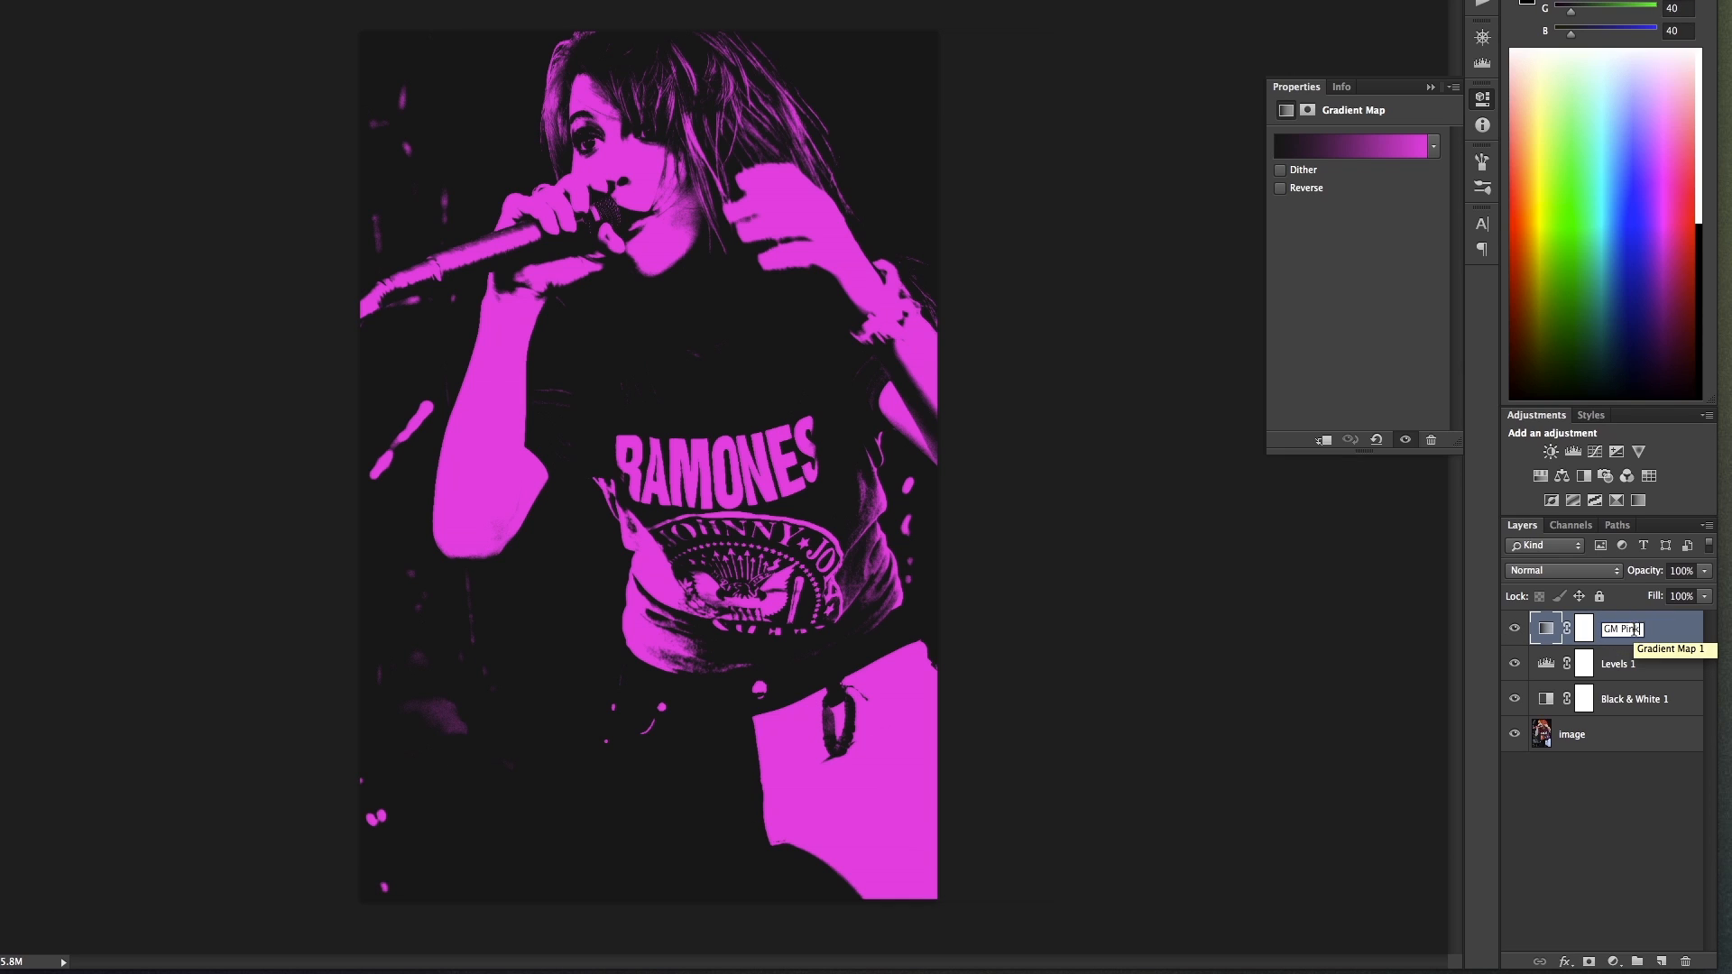
type("ink")
key("Return")
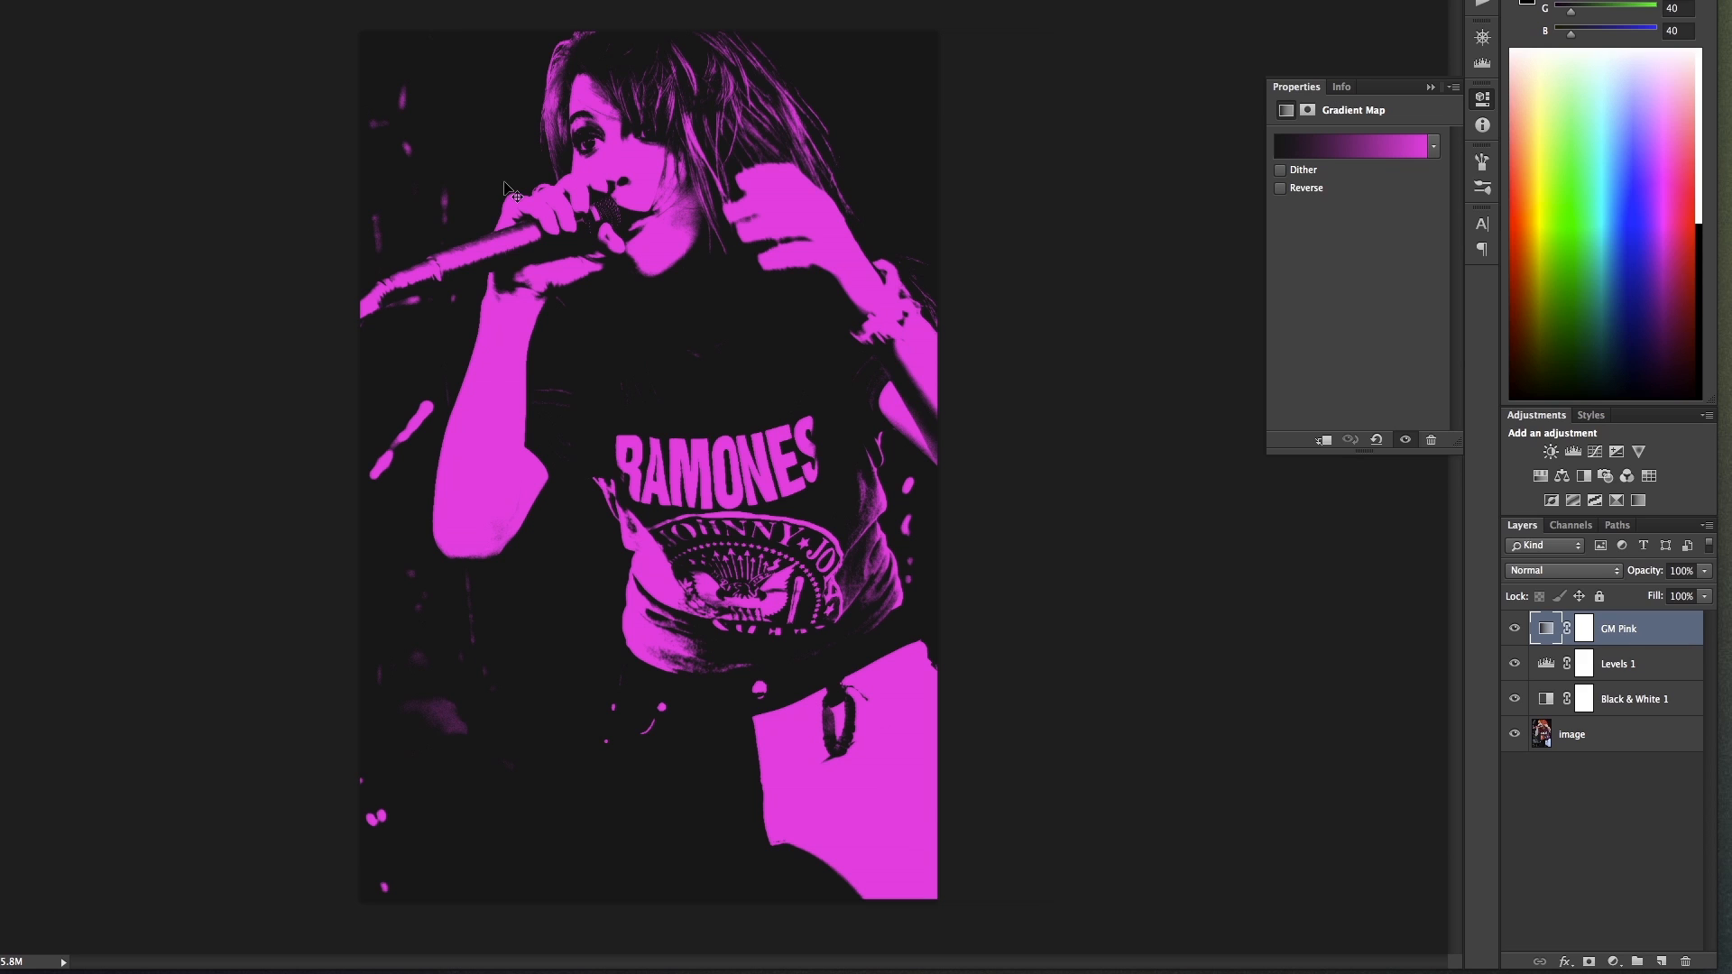
Step: Hide GM Pink and stamp the image, Black & White 1 and Levels 1 layers into a new merged layer, keeping the originals
left_click(1516, 630)
left_click(1620, 742)
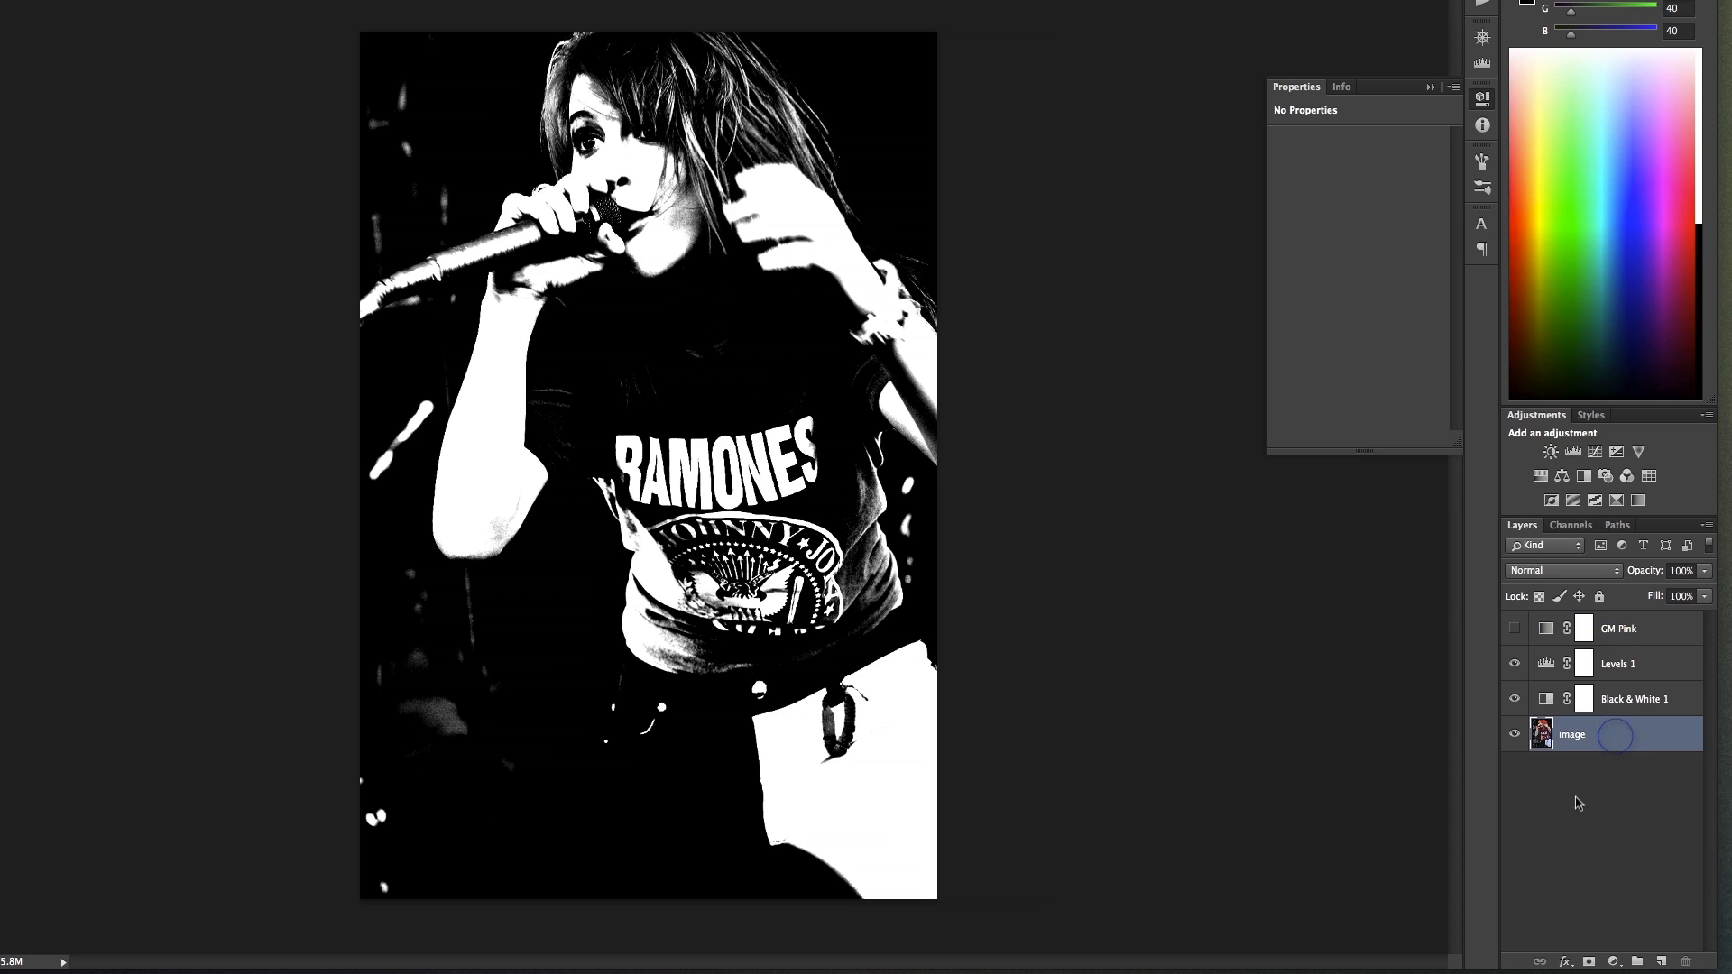
left_click(1628, 665, "shift")
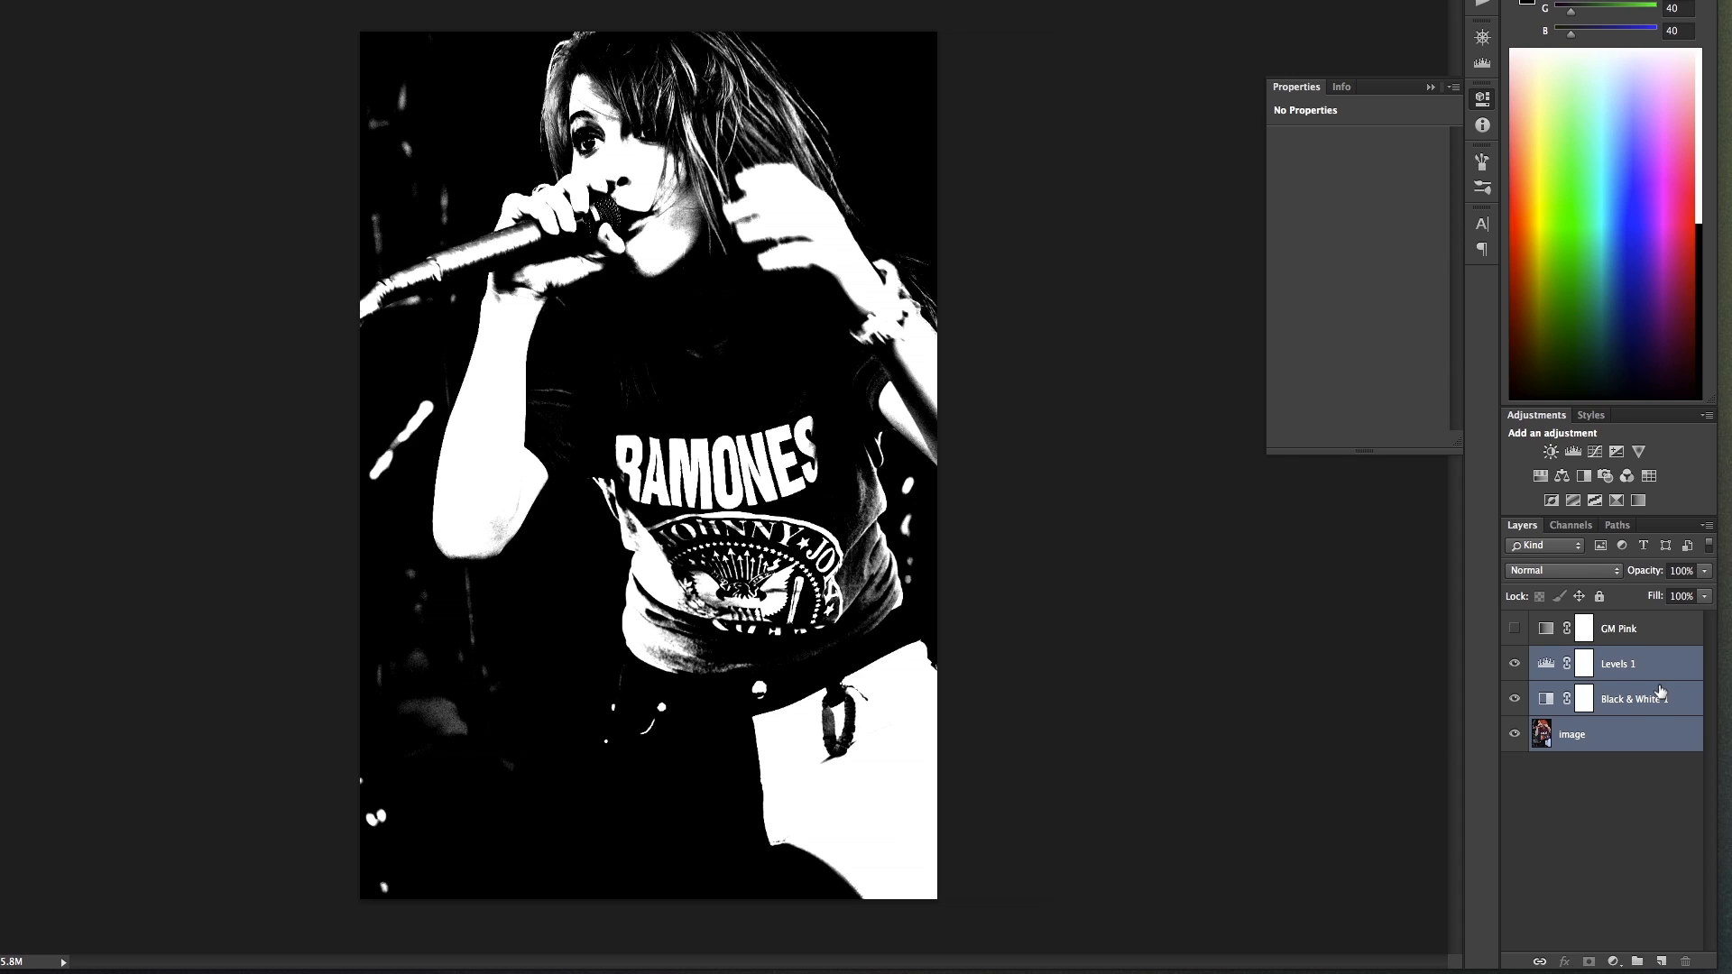
key("super+alt+e")
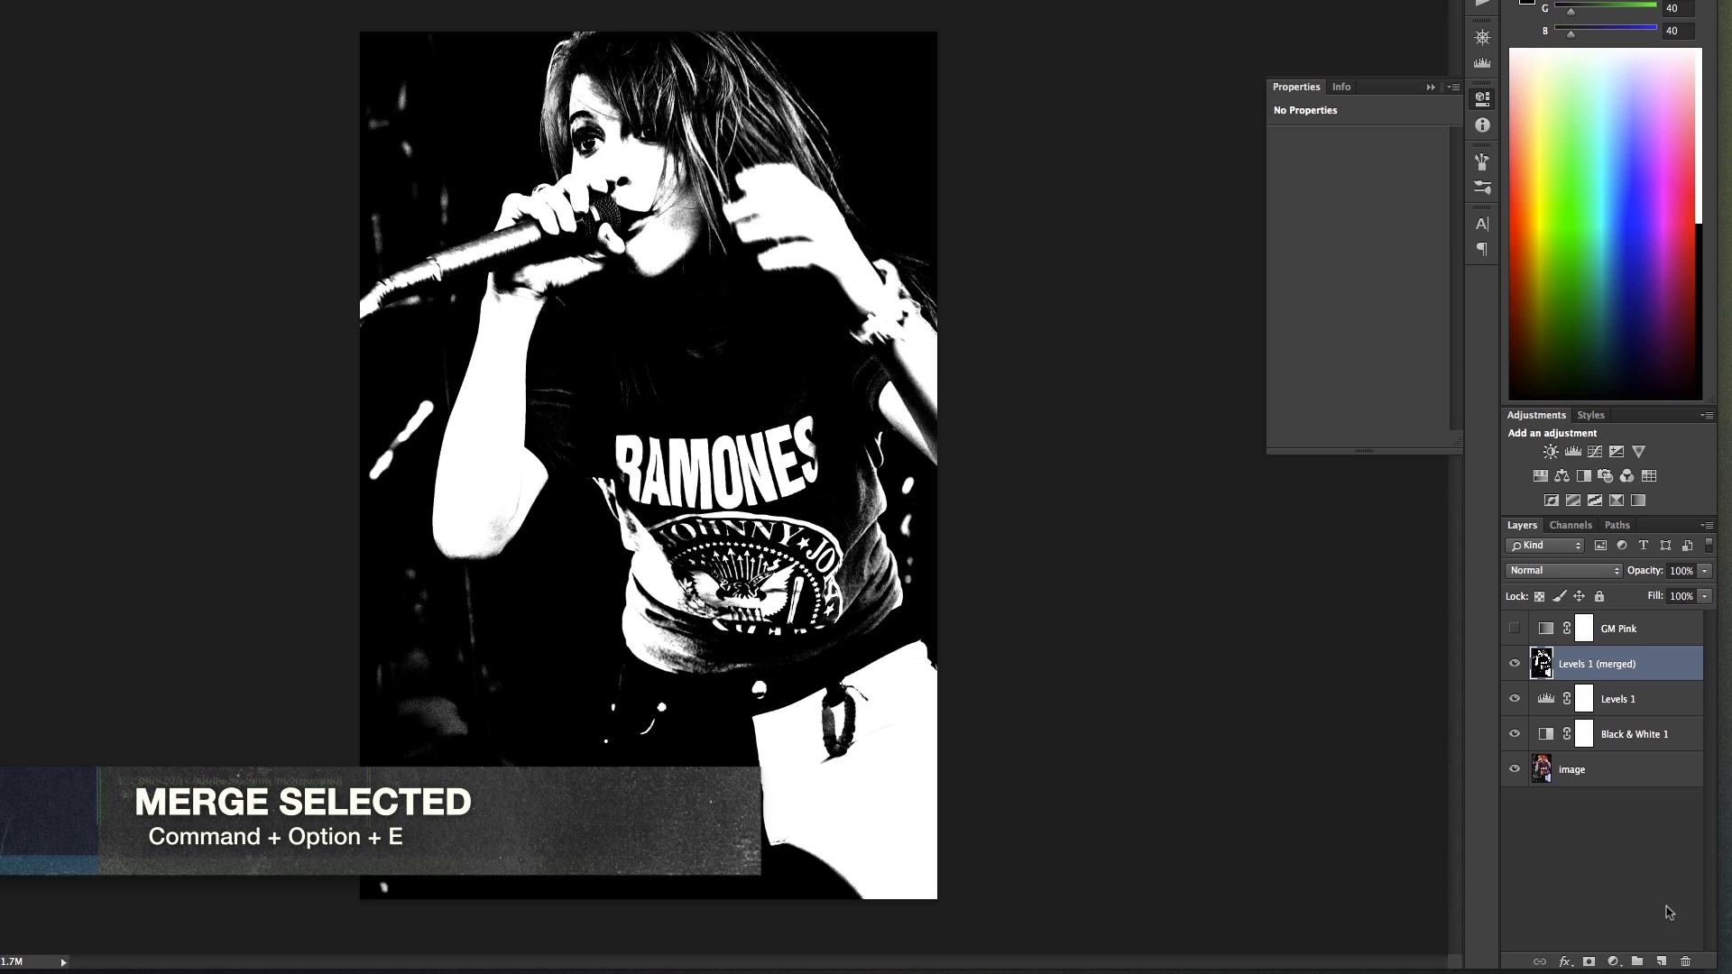
Step: Try merging the original Levels 1, Black & White 1 and image layers directly into one layer, and undo the merge
left_click(1617, 700)
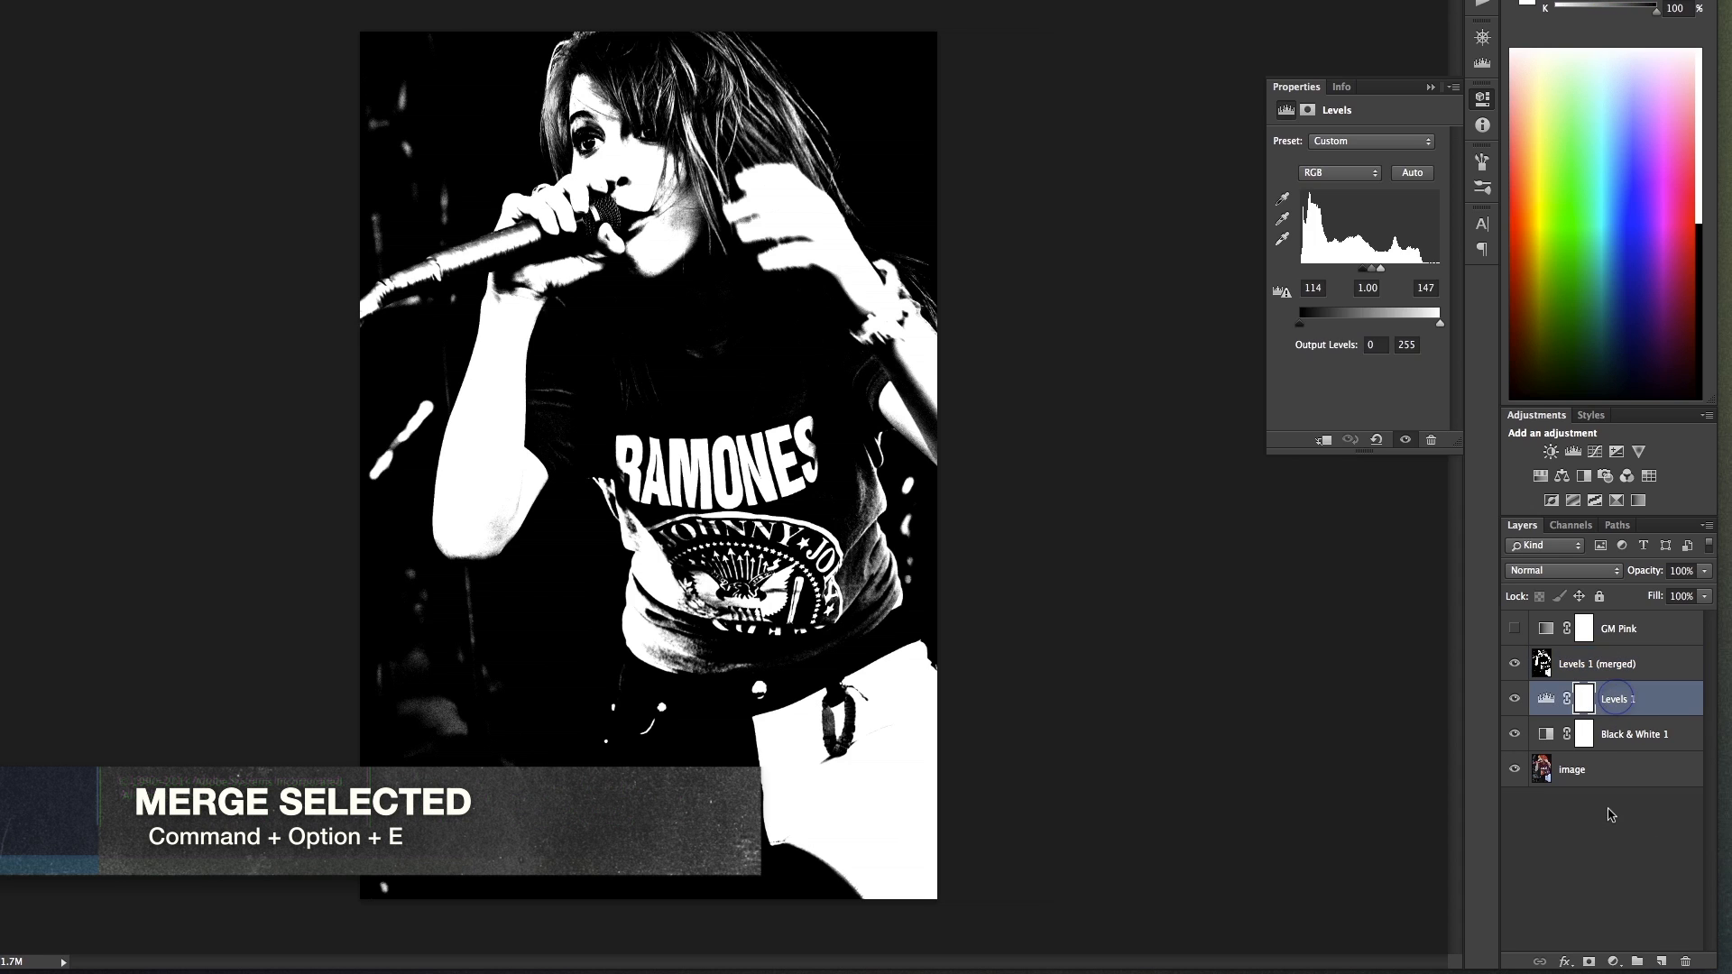
left_click(1606, 784, "shift")
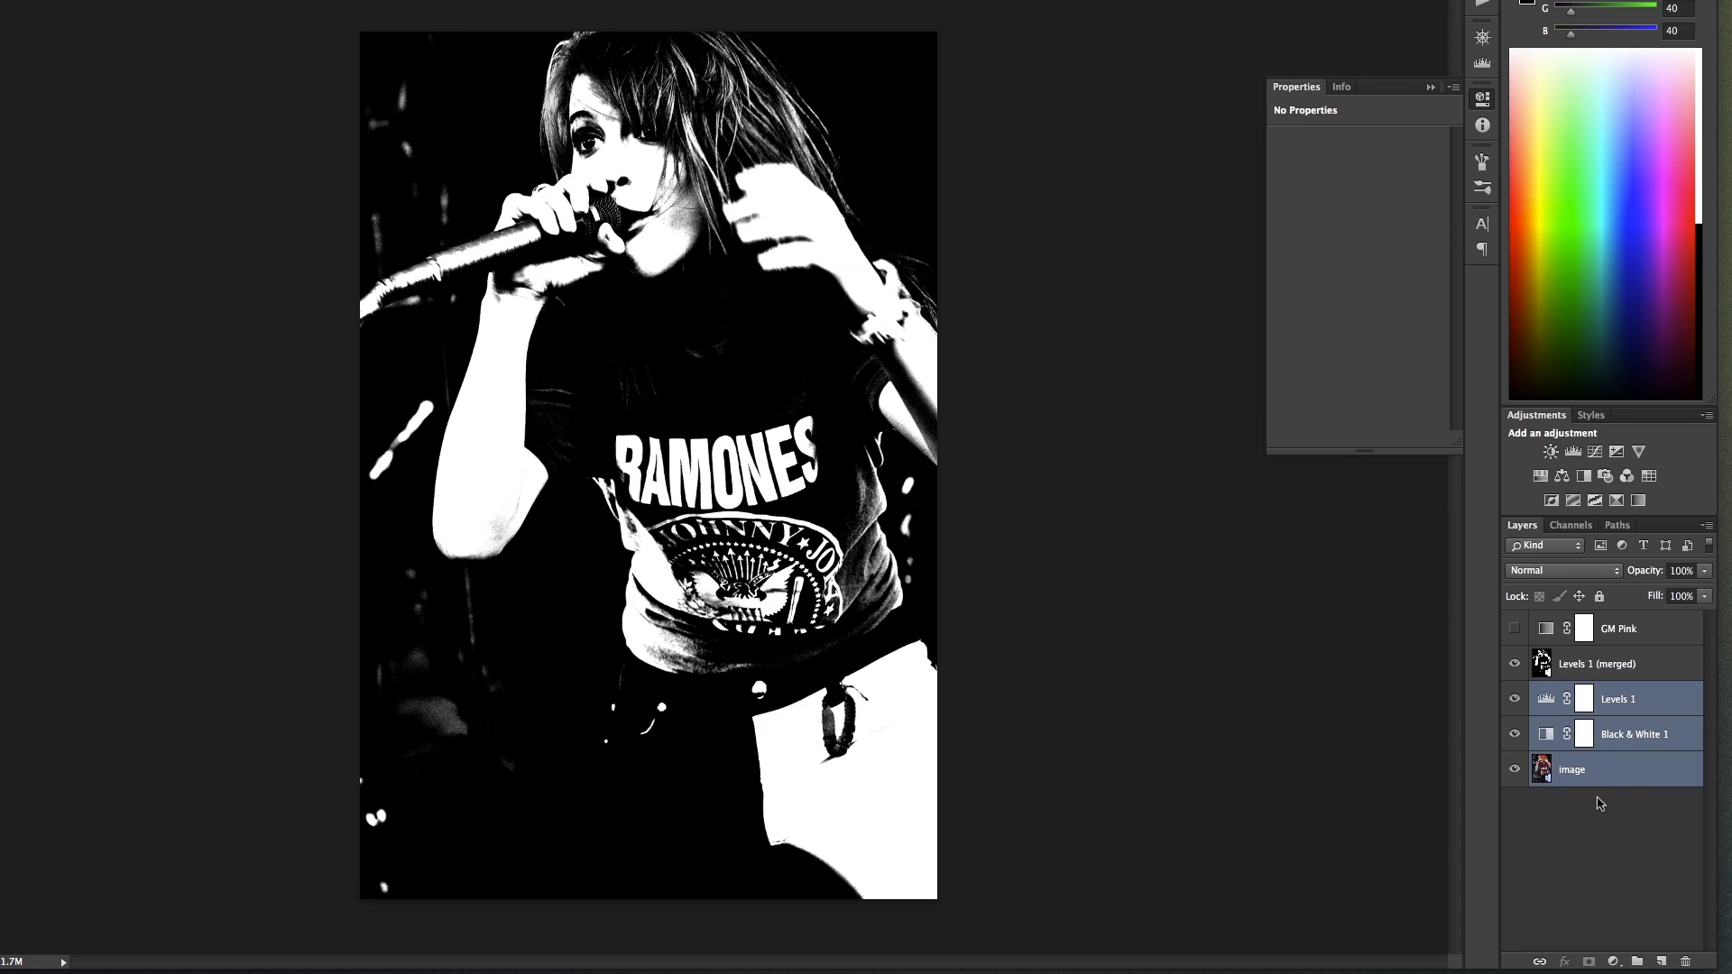
key("super+e")
key("super+z")
Step: Move the Levels 1 (merged) layer above GM Pink and make GM Pink visible again
left_click(1613, 668)
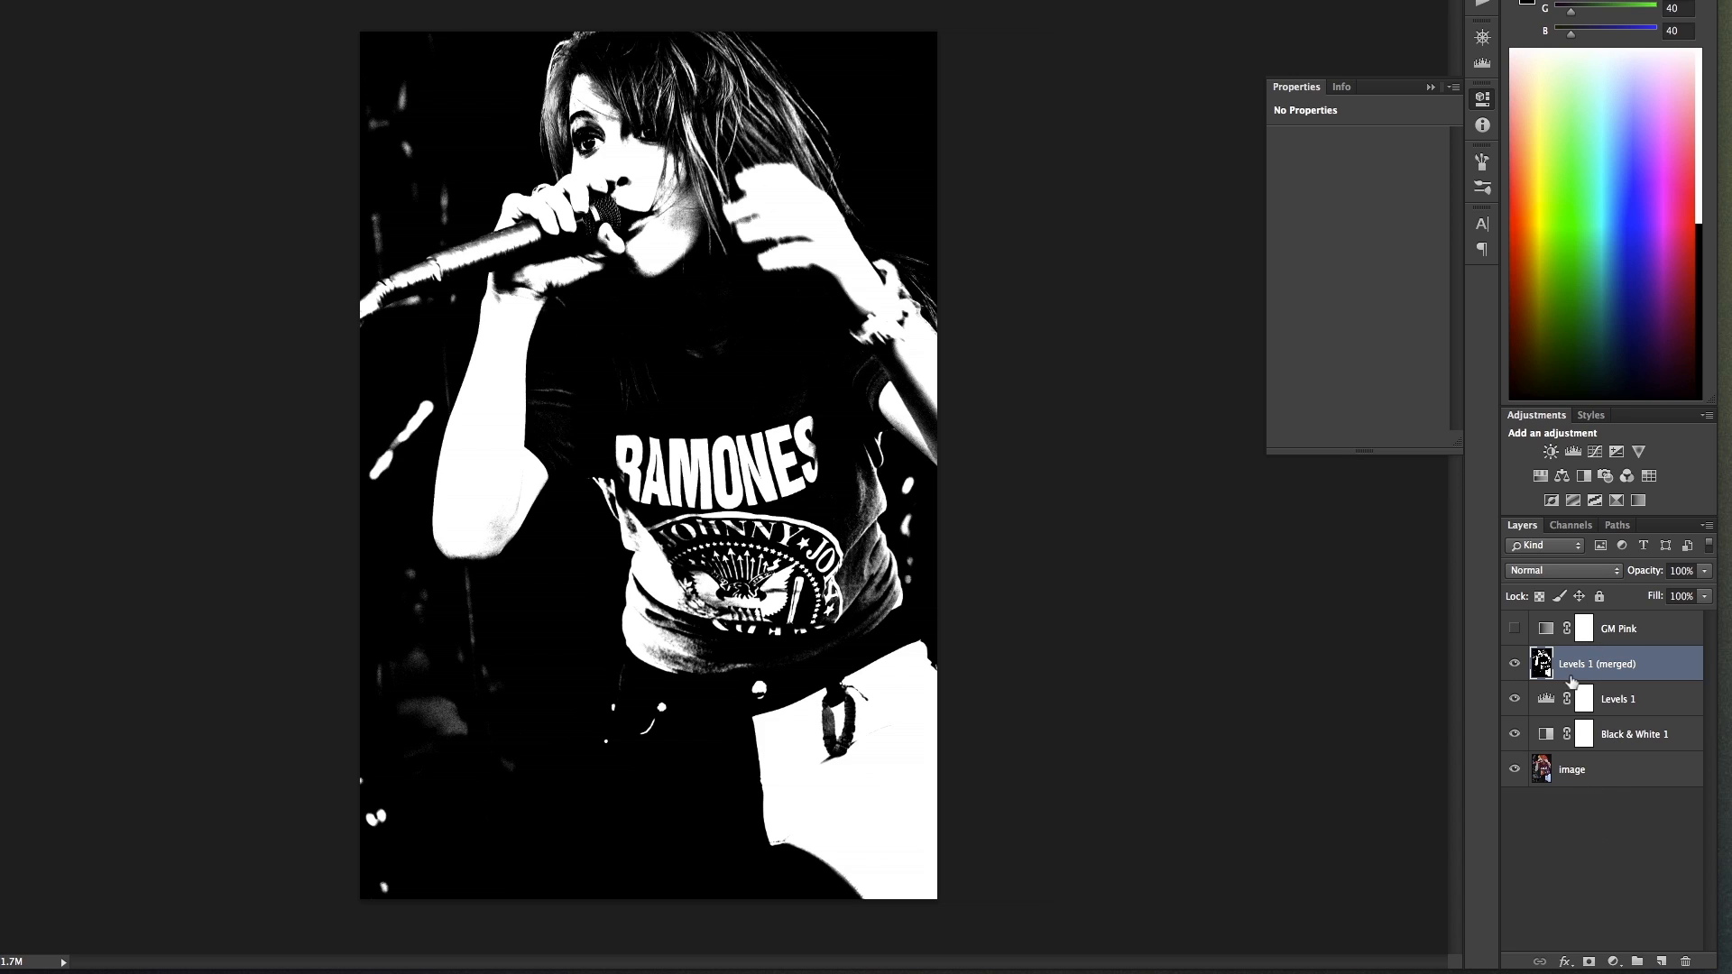
left_click_drag(1629, 664, 1622, 621)
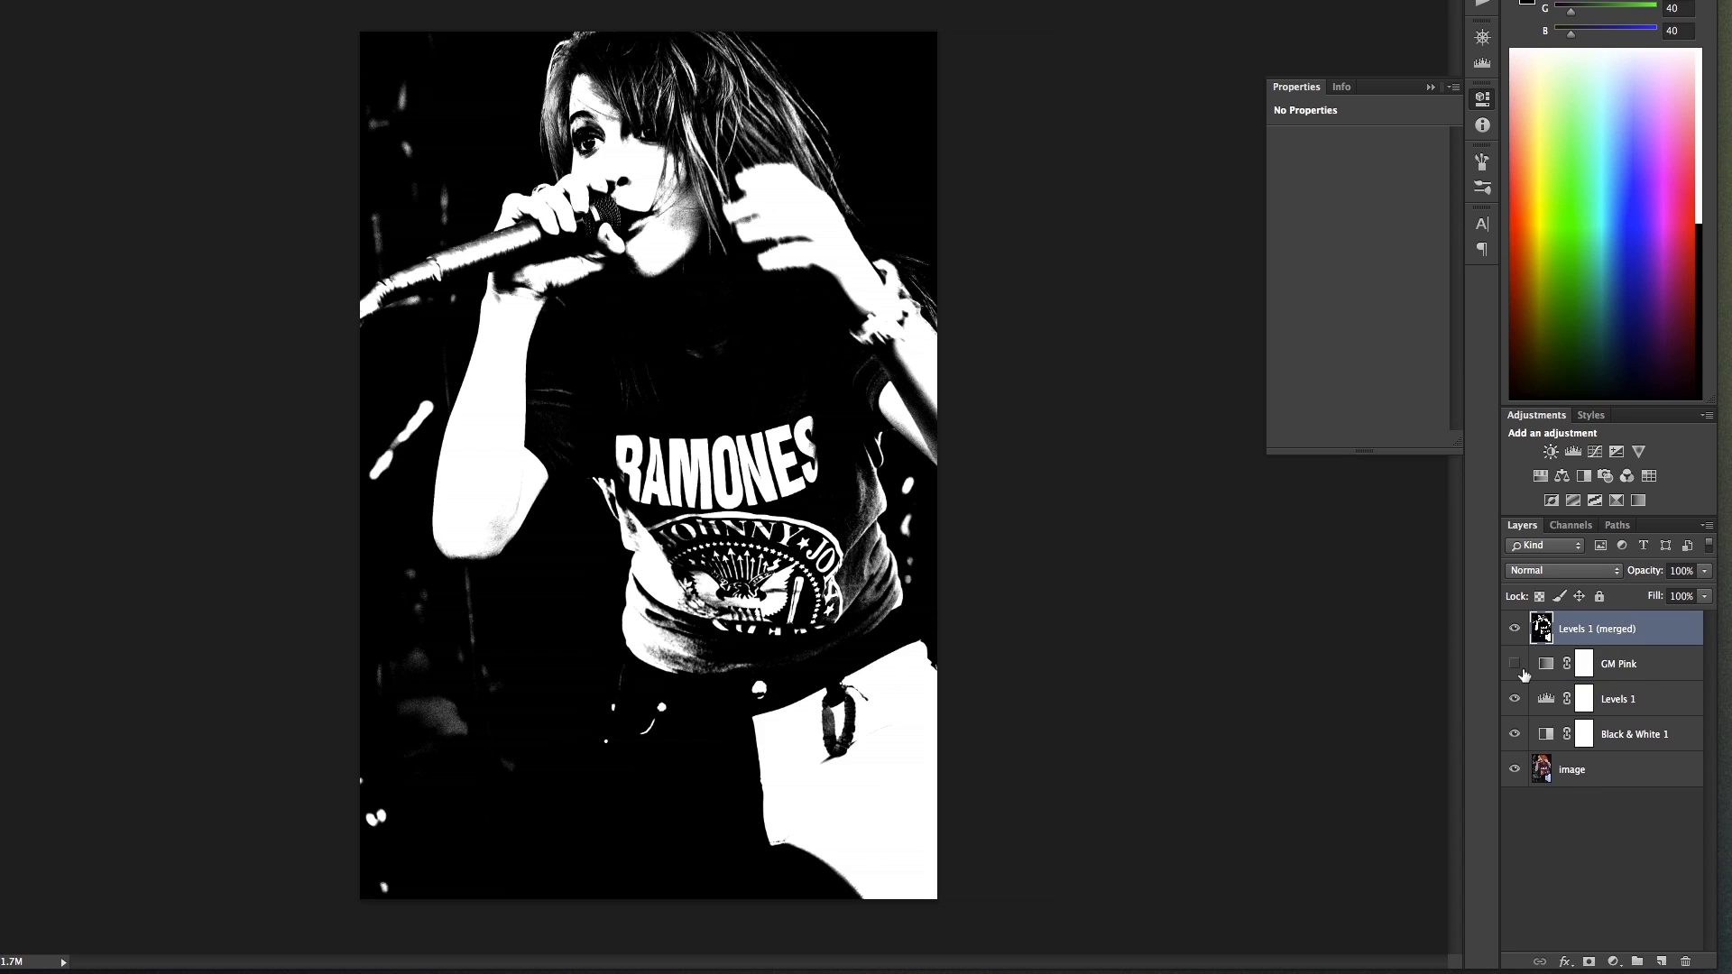
Step: Place a duplicate of the GM Pink gradient map above the Levels 1 (merged) layer
left_click(1624, 664)
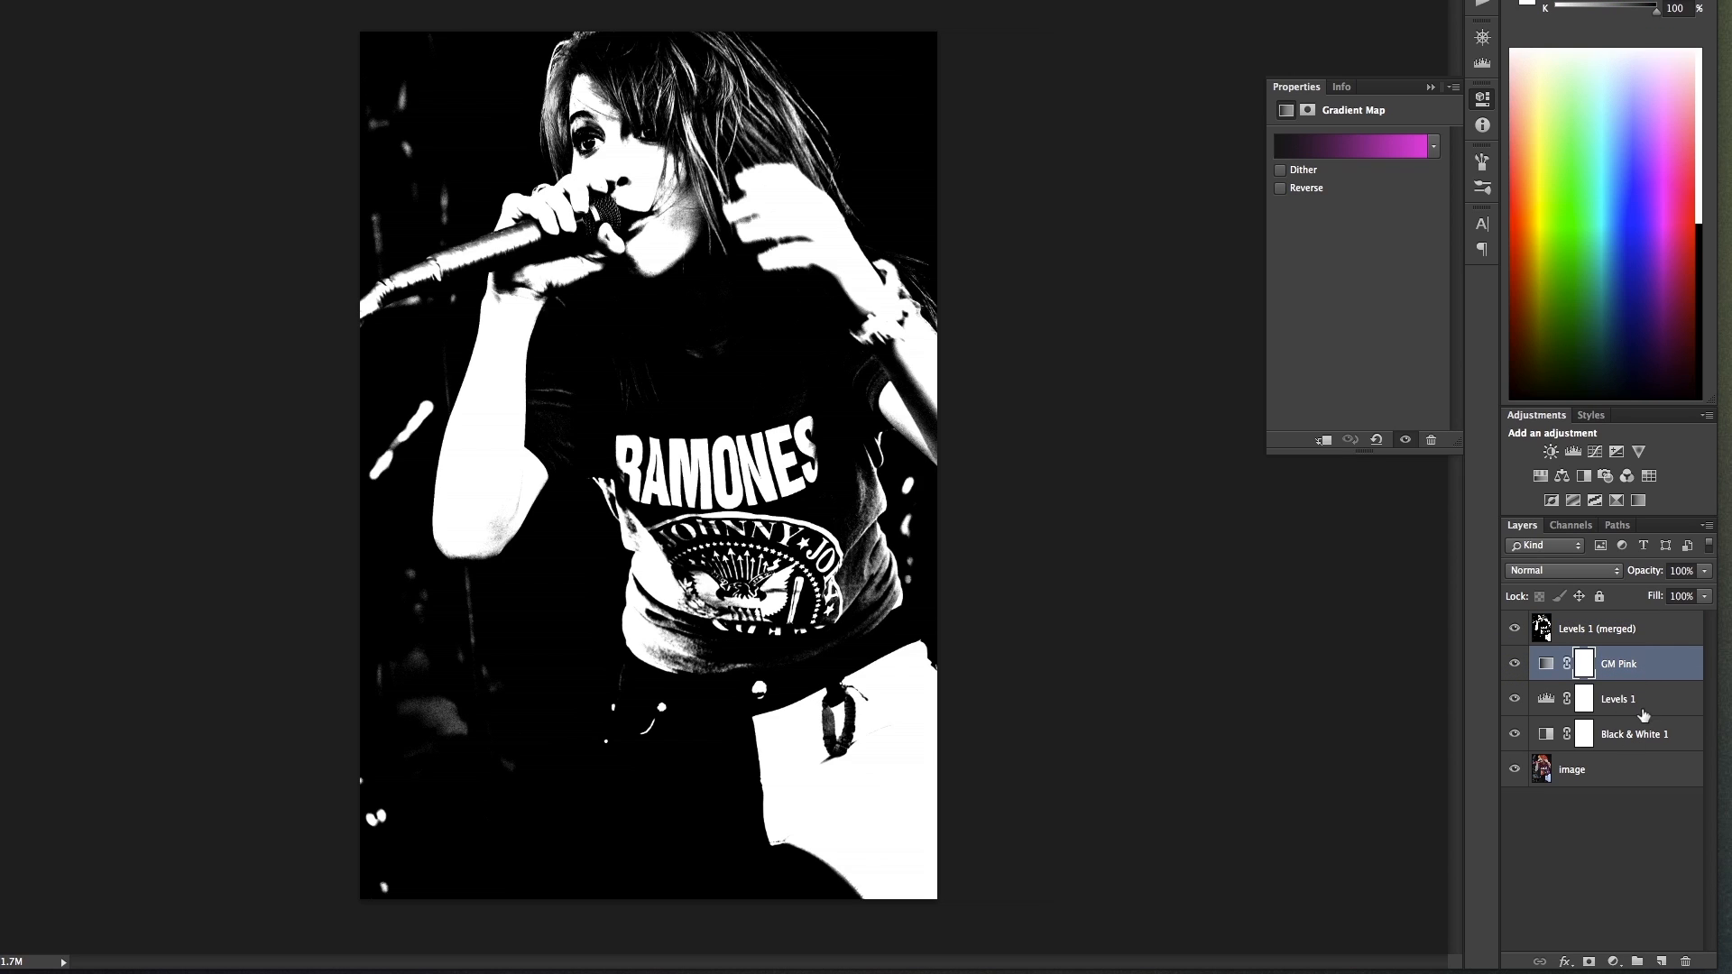
key("ctrl+j")
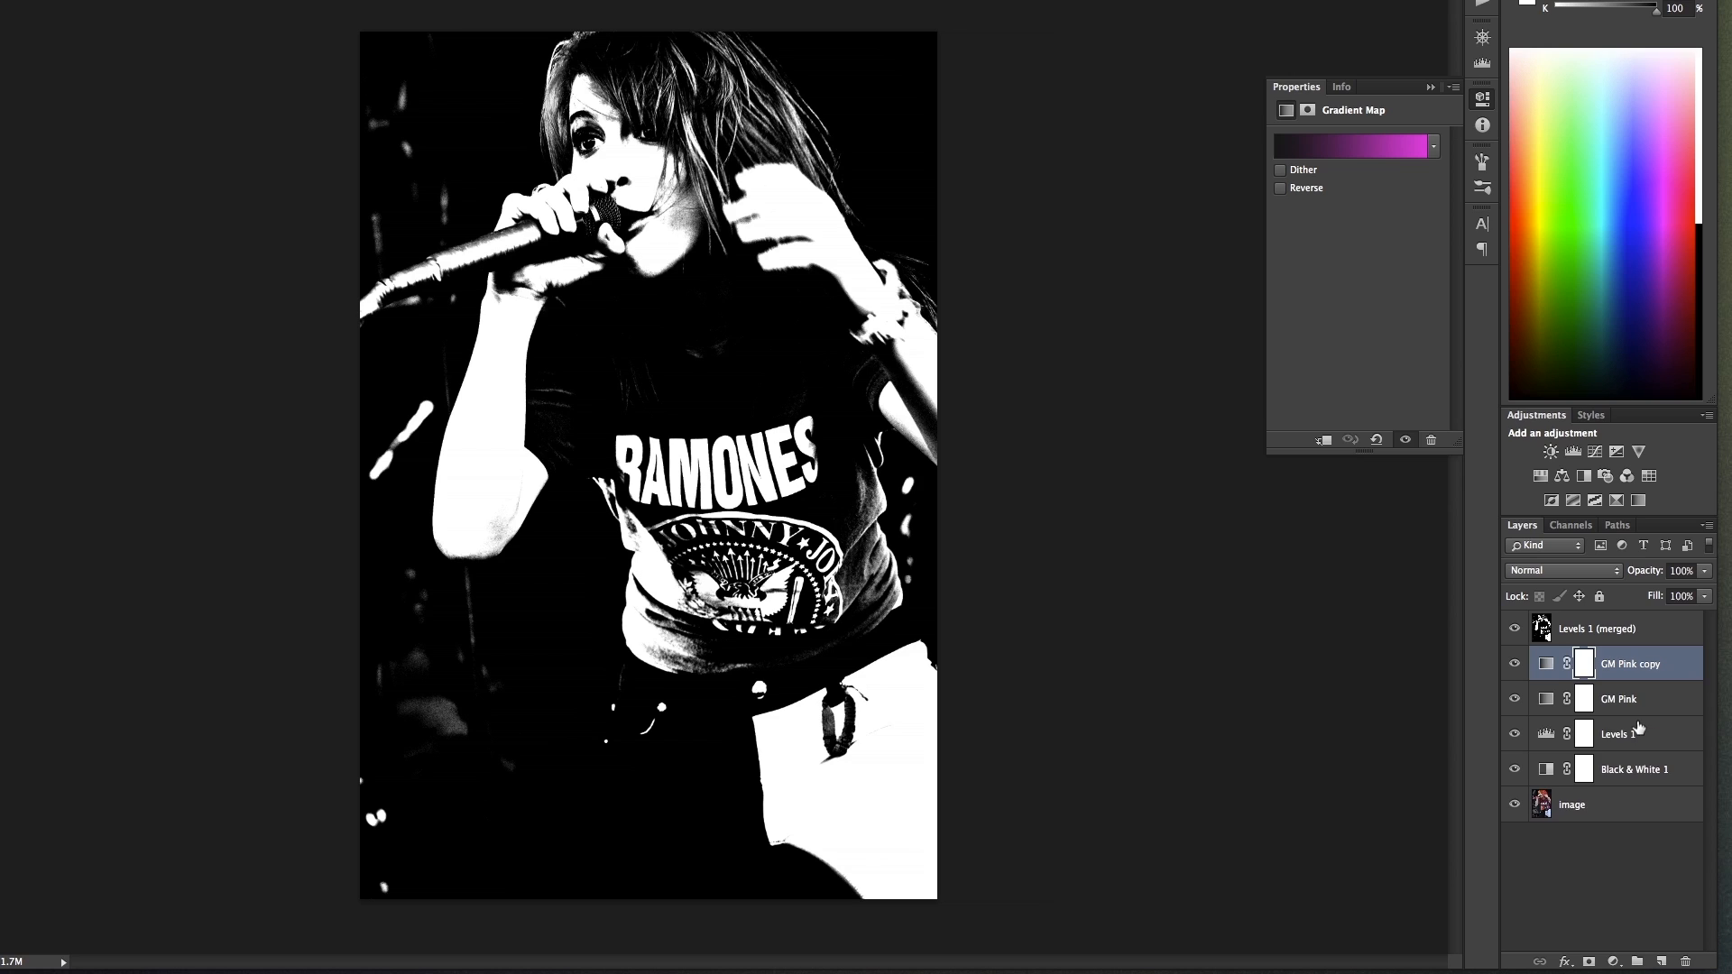
key("ctrl+z")
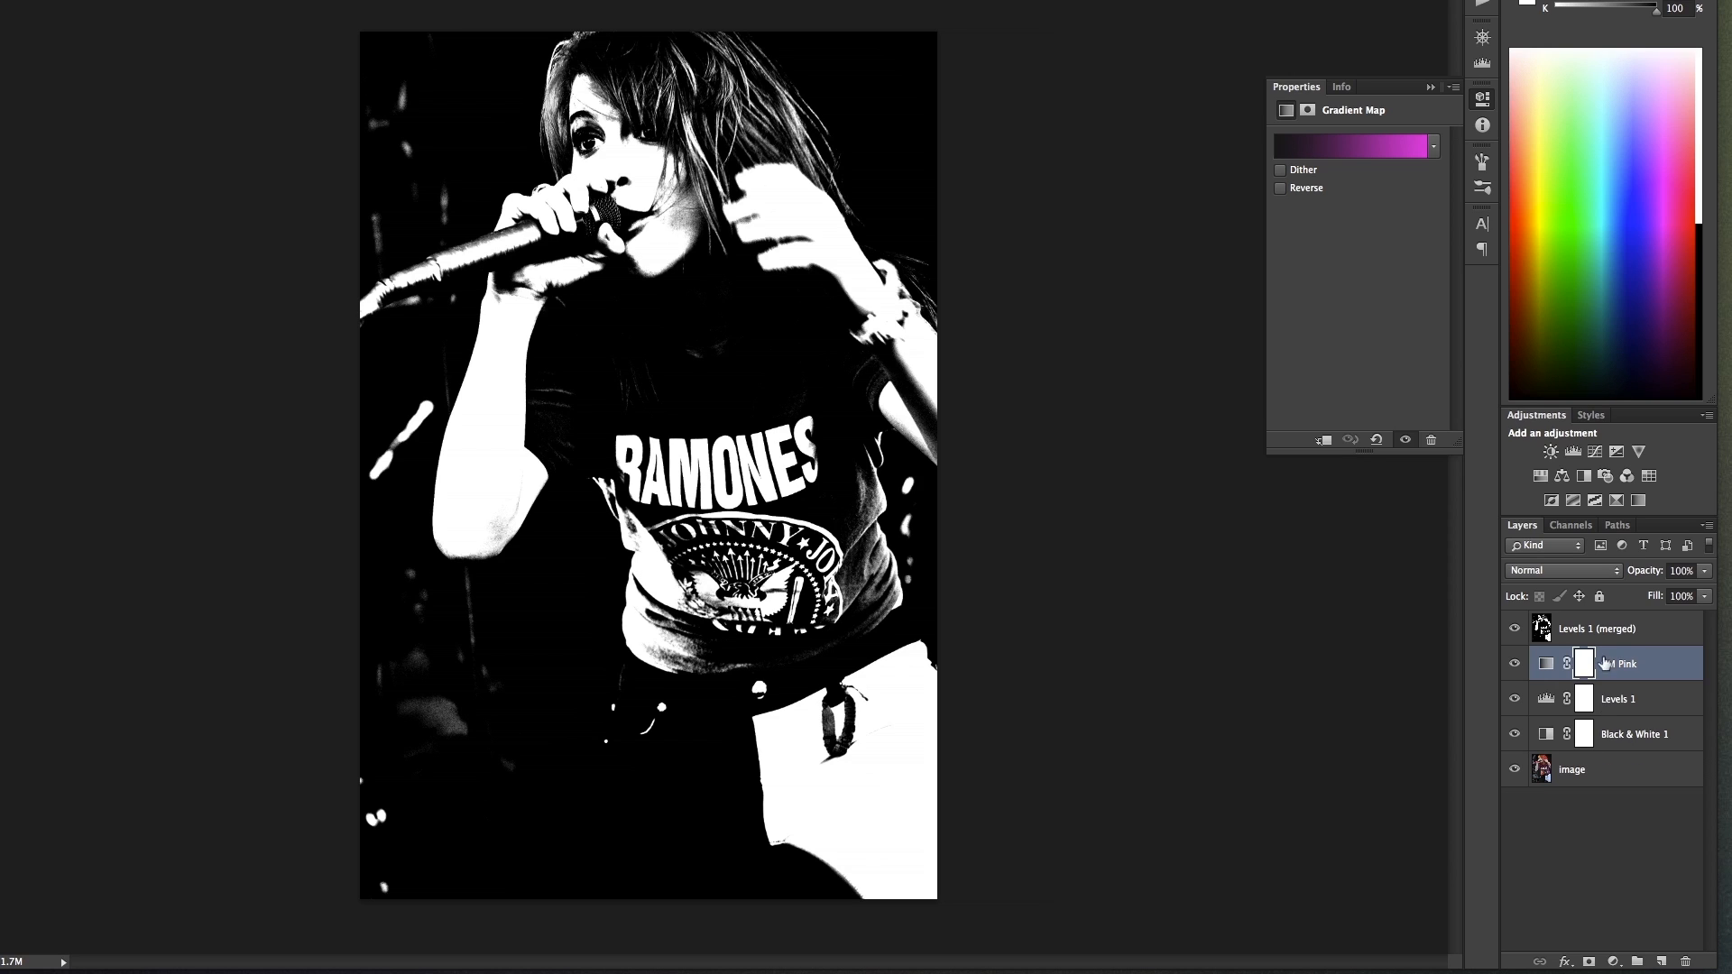
left_click_drag(1650, 668, 1647, 609)
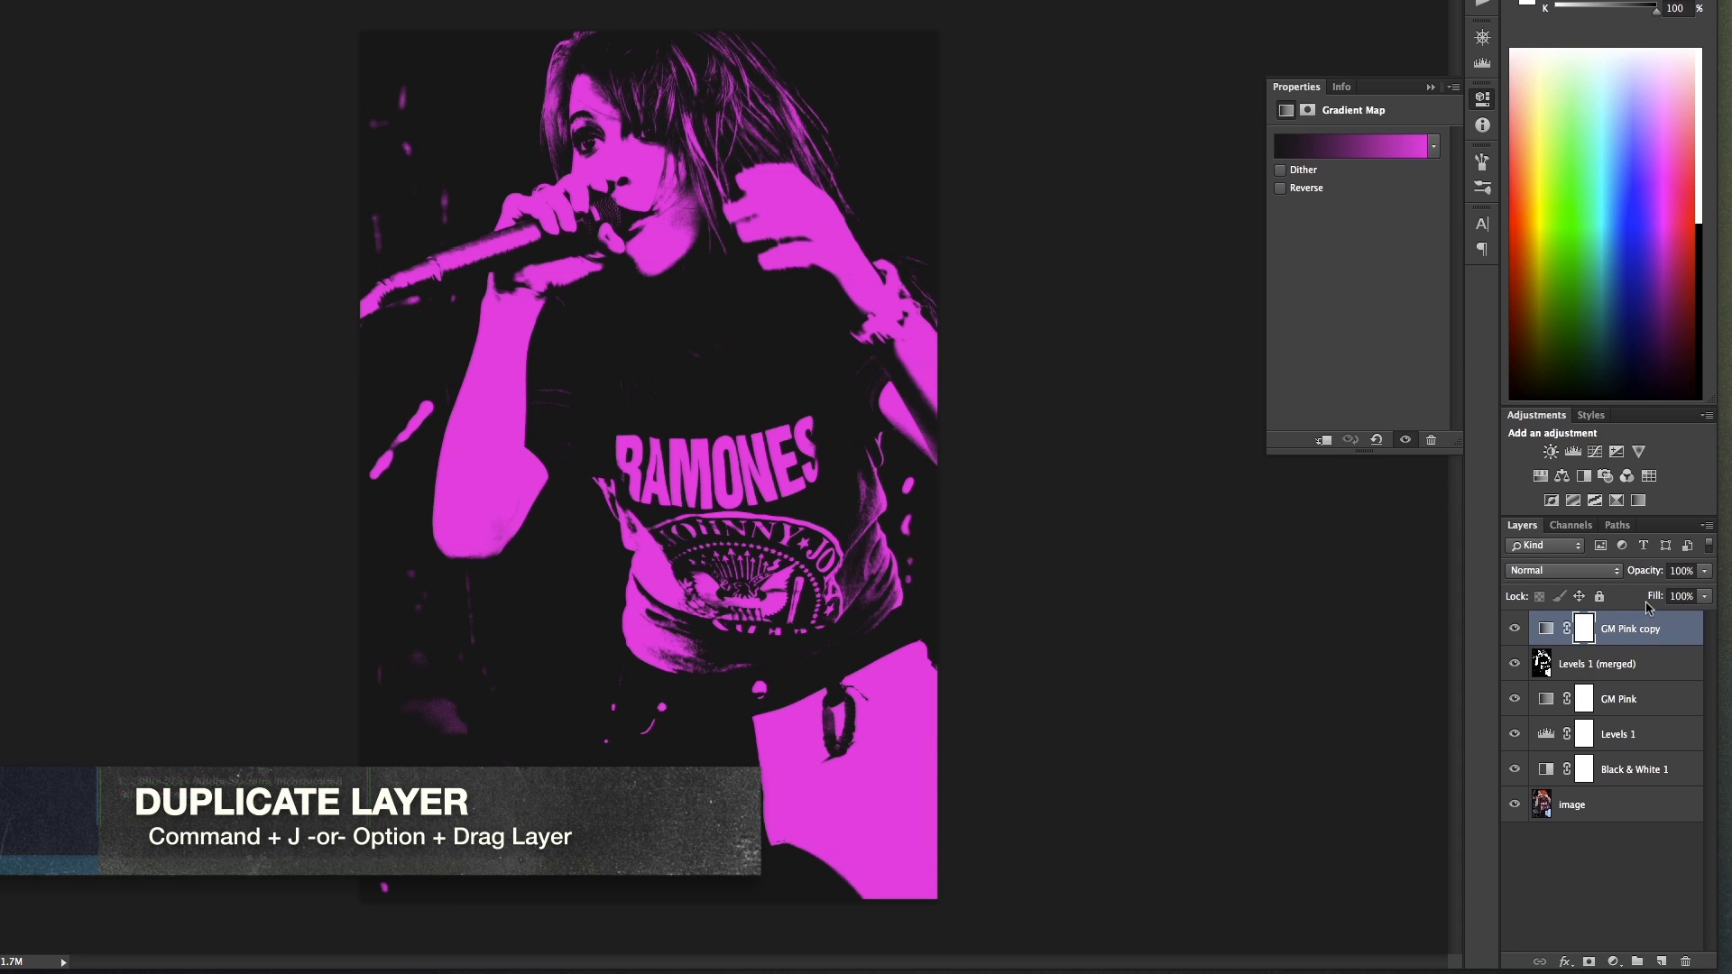
Step: Change the light end stop of the GM Pink copy gradient from pink to green, RGB 34, 240, 29
left_click(1369, 156)
left_click(1611, 514)
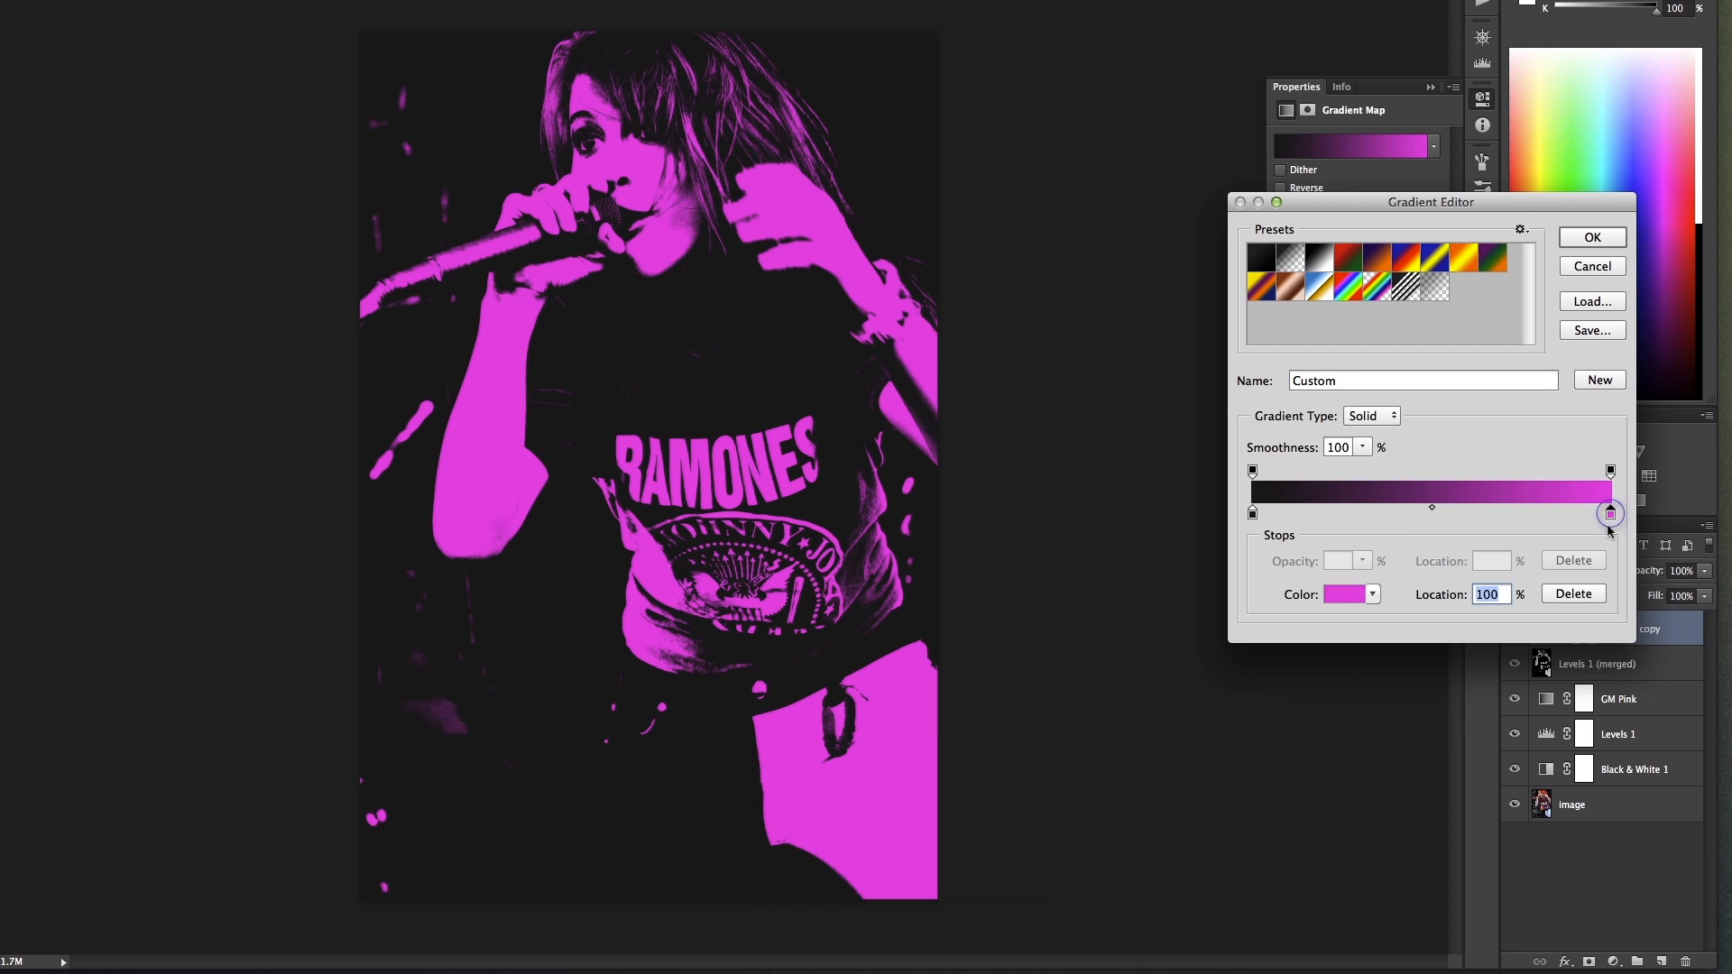
left_click(1351, 595)
left_click(1169, 726)
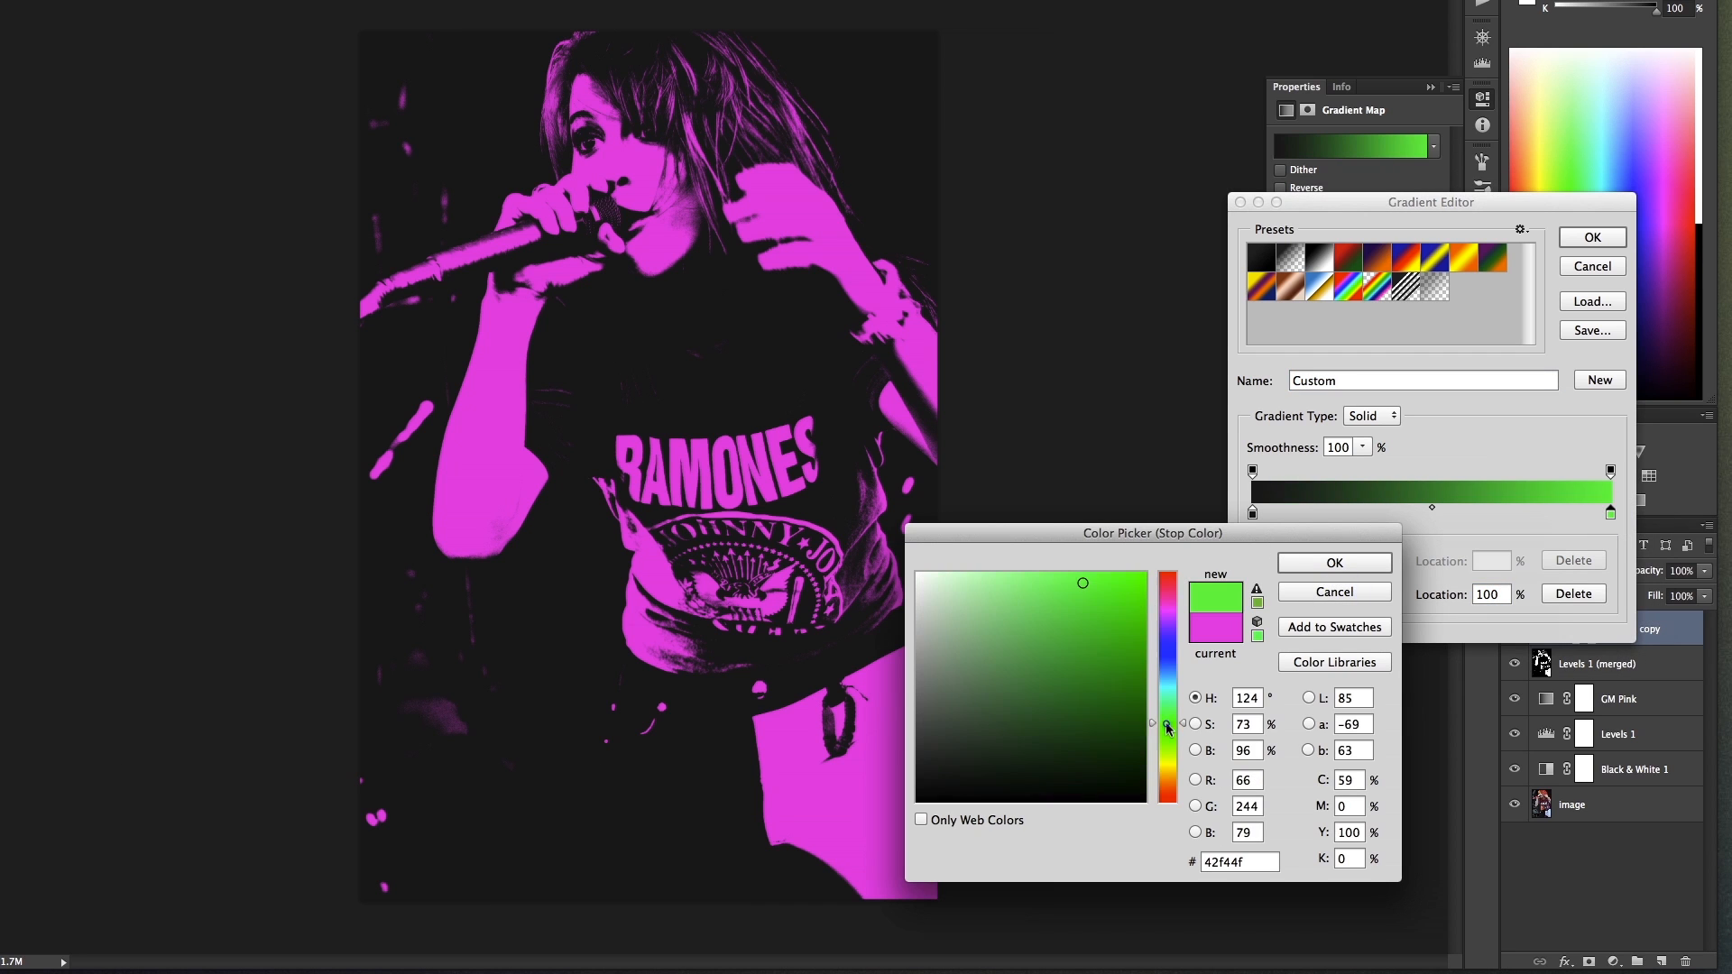
left_click(1118, 589)
left_click(1117, 585)
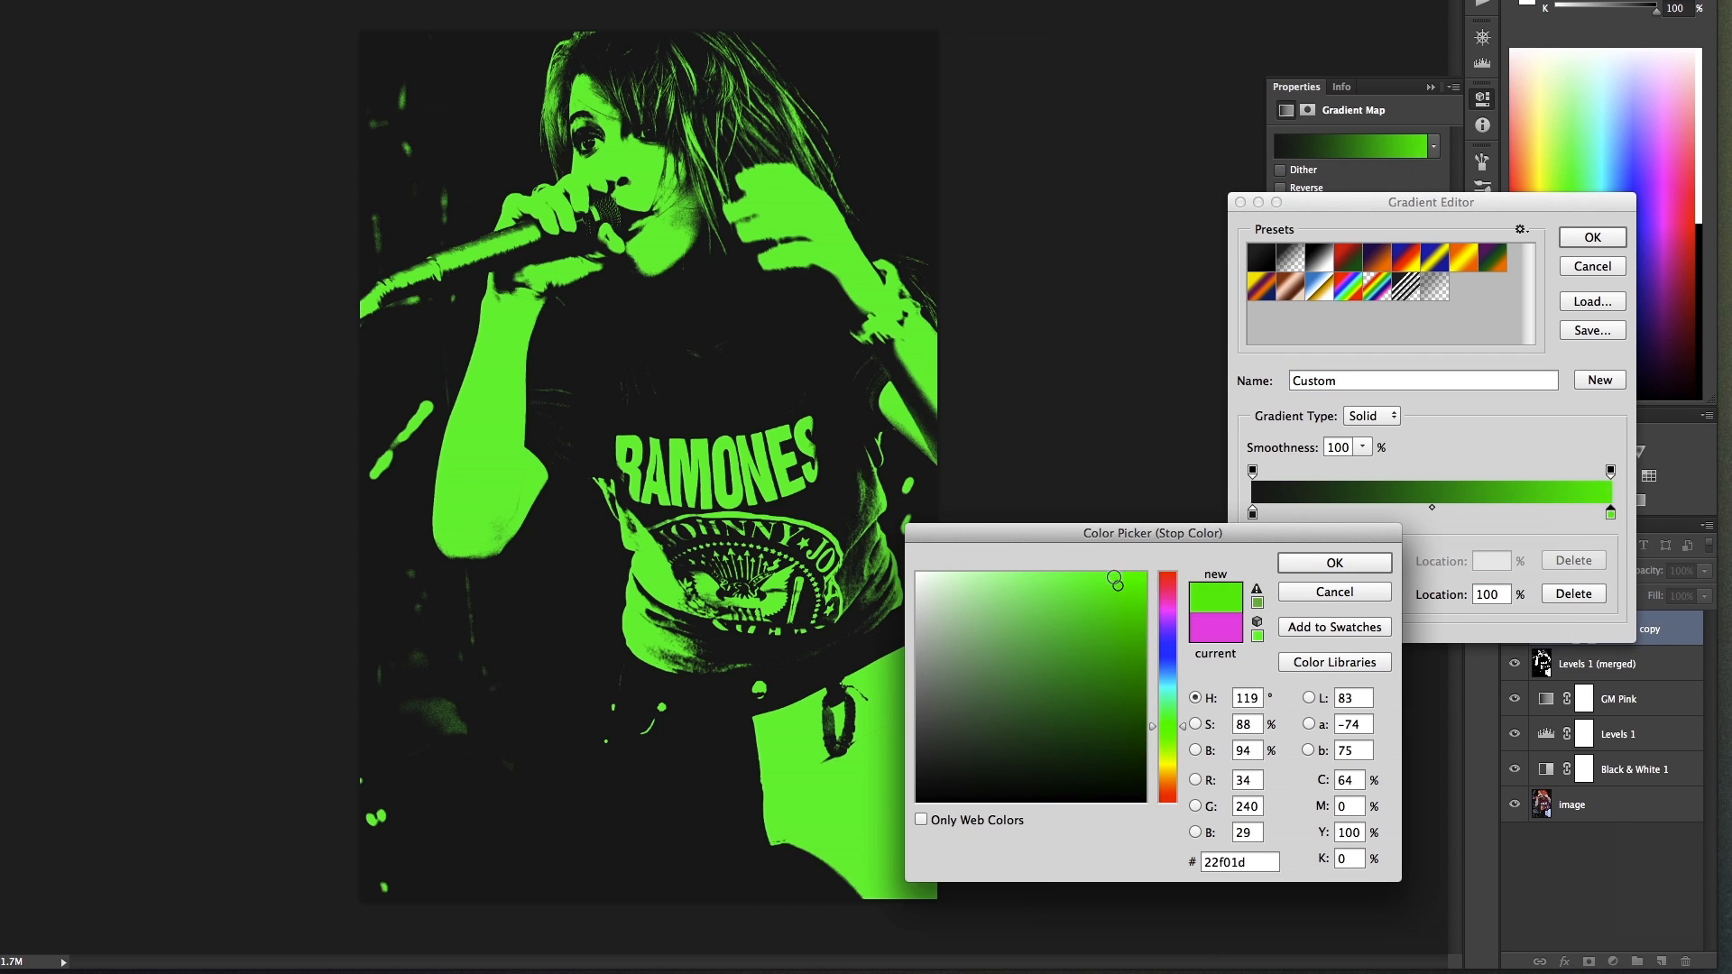
left_click(1335, 563)
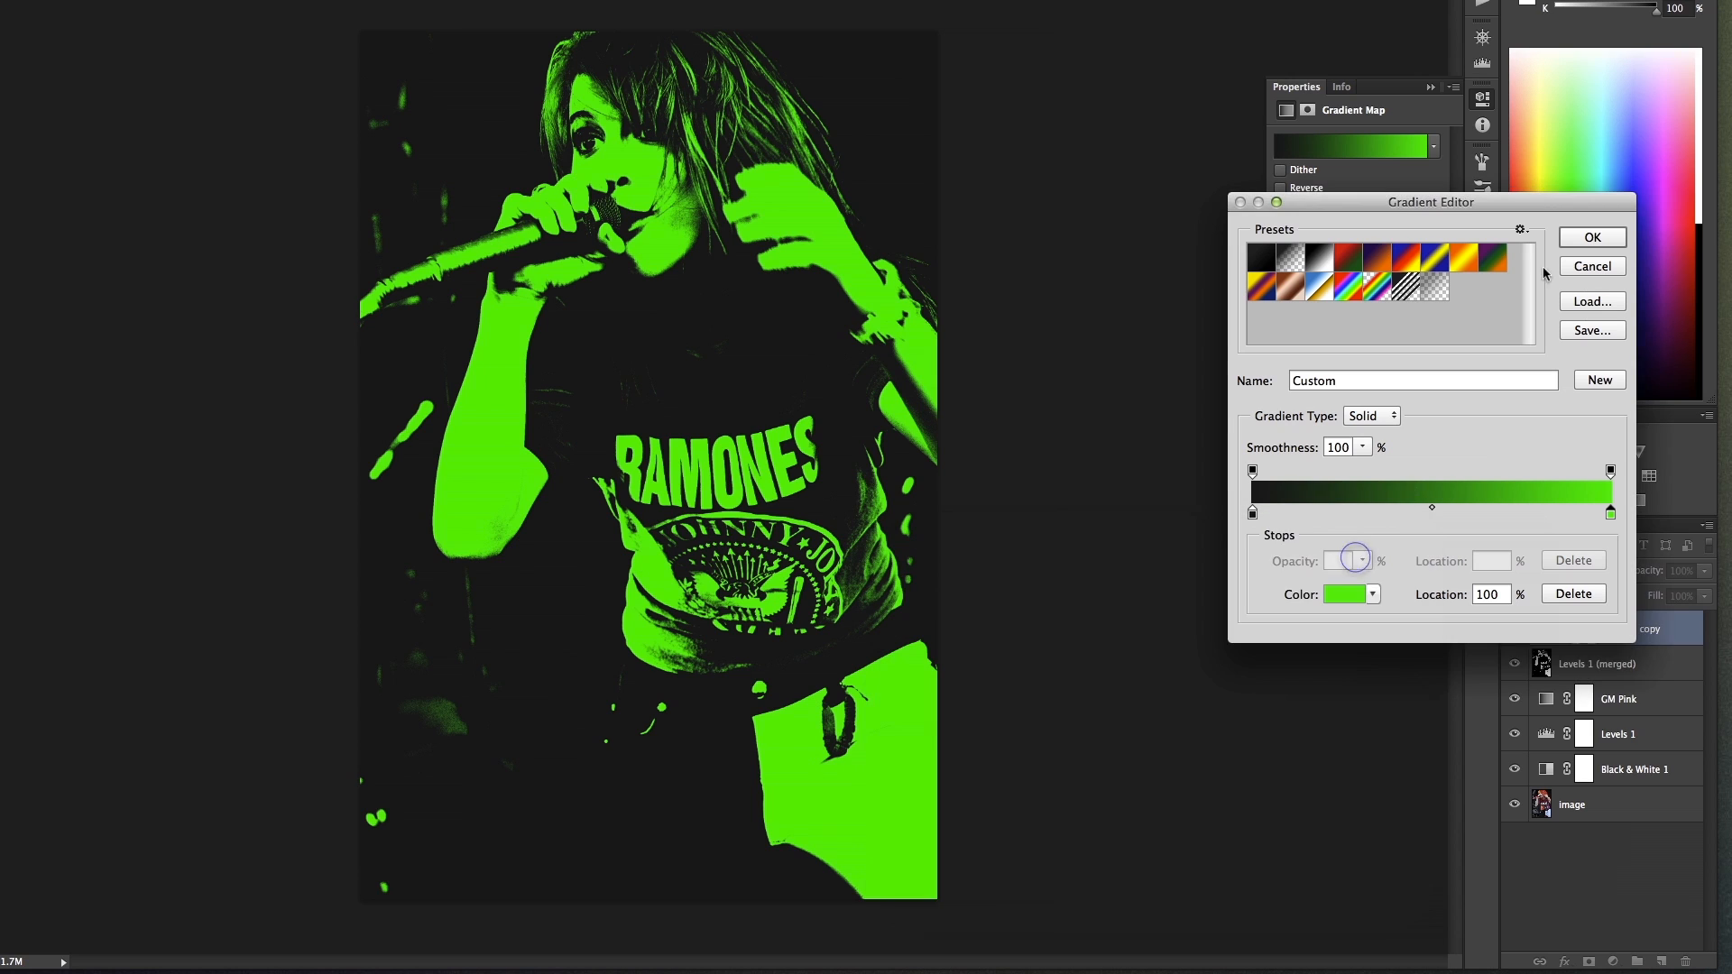
left_click(1595, 239)
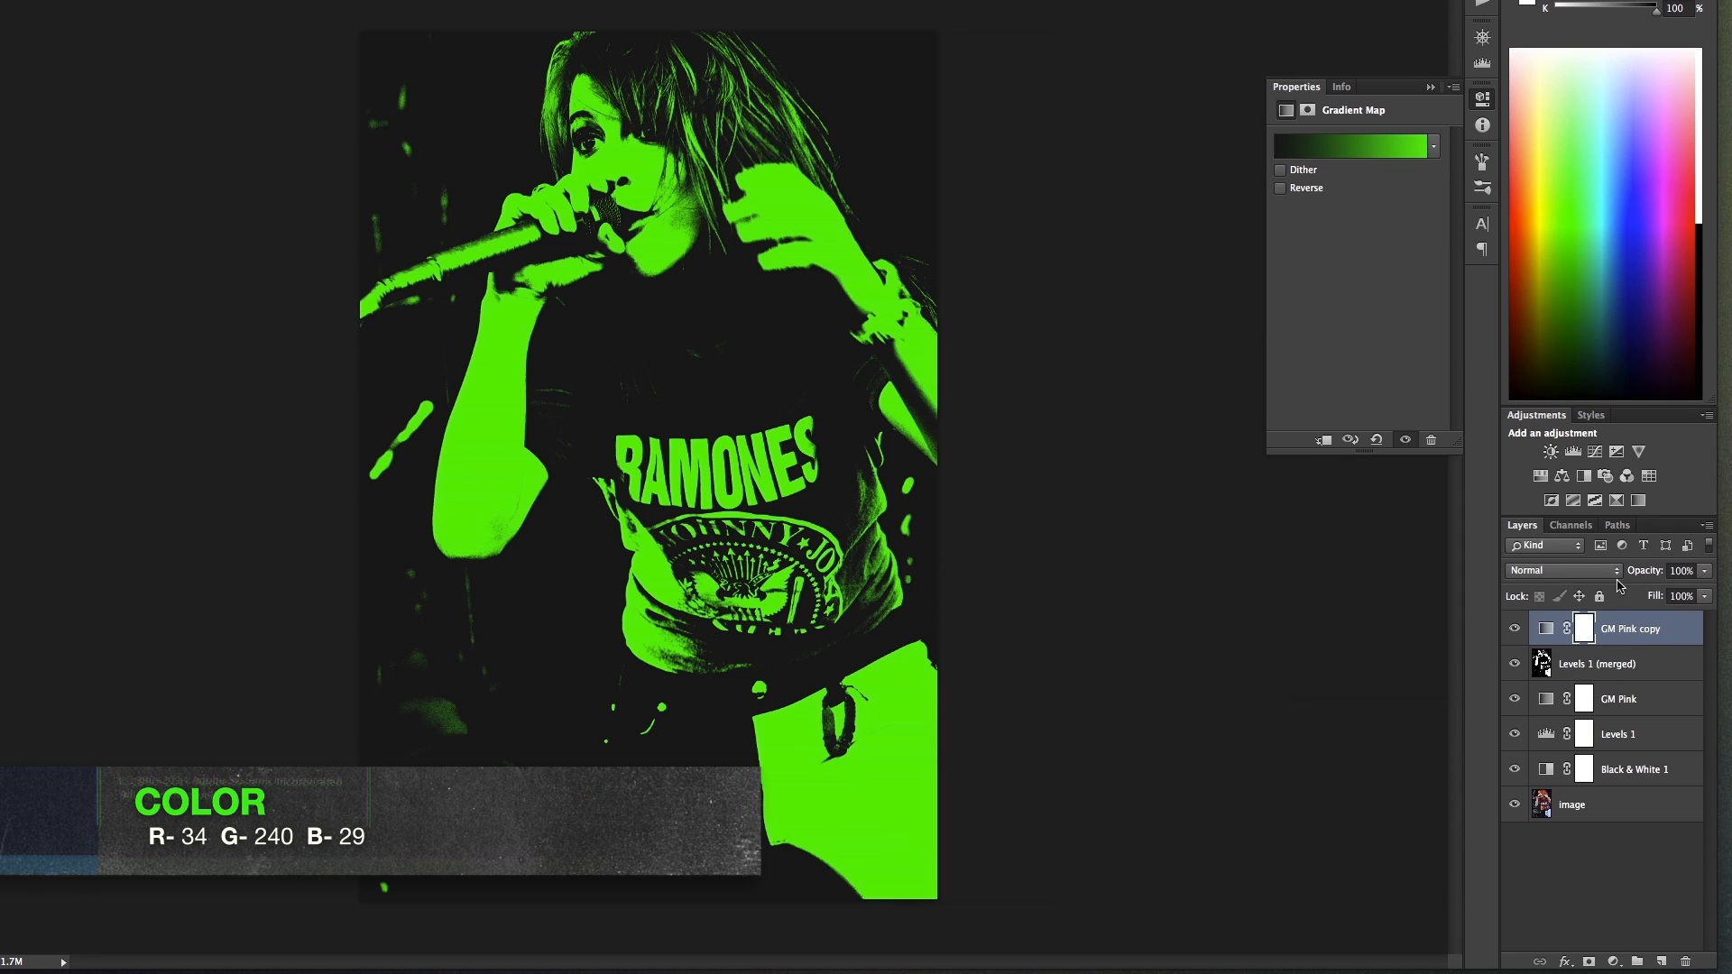
Step: Rename the GM Pink copy layer as GM Green
double_click(1633, 629)
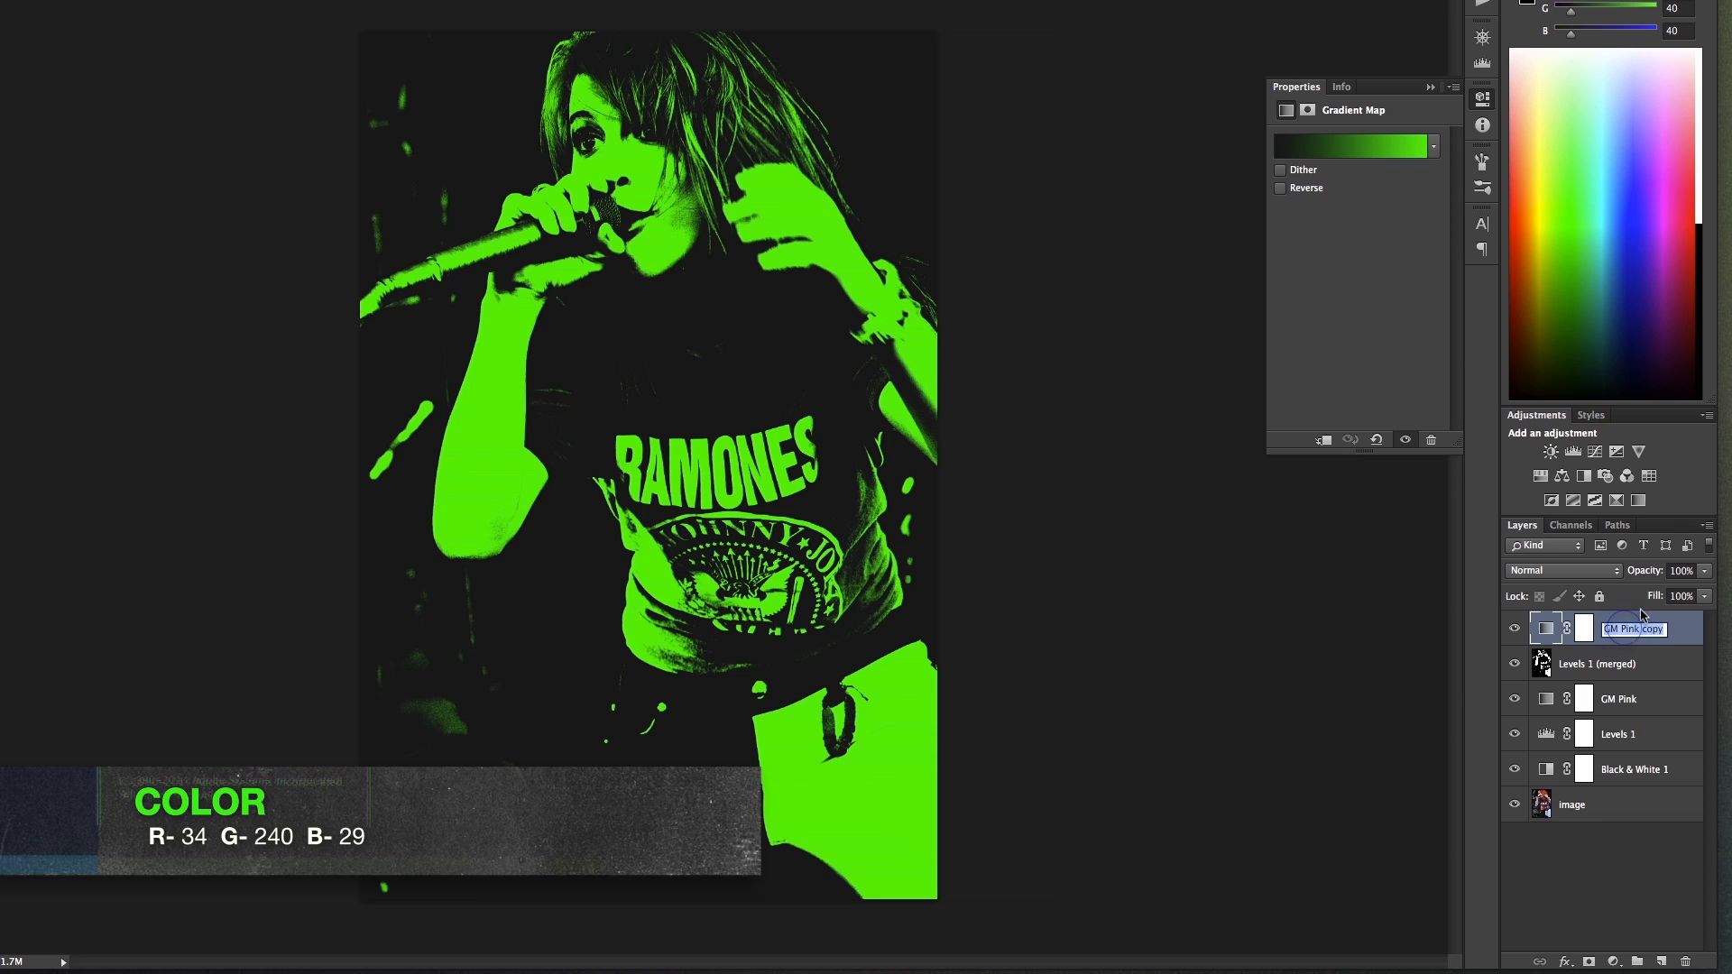
type("GM Gre")
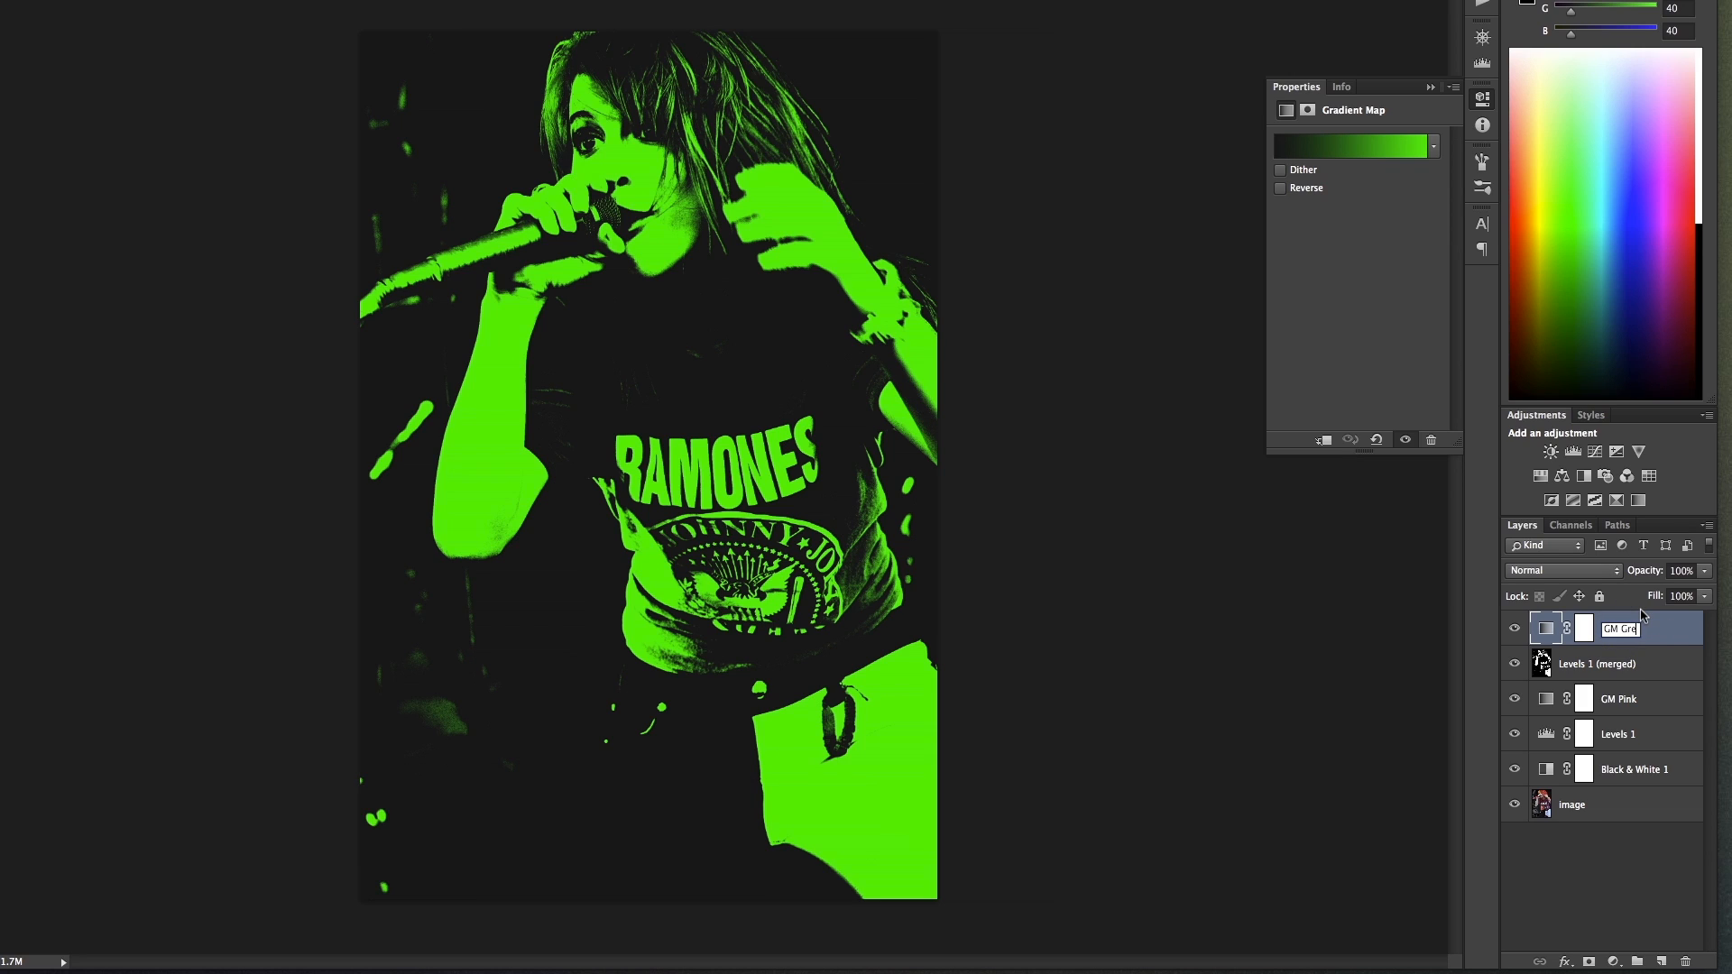
type("en")
key("Return")
Step: Clip the GM Green gradient map to the Levels 1 (merged) layer directly below it
left_click(1627, 665)
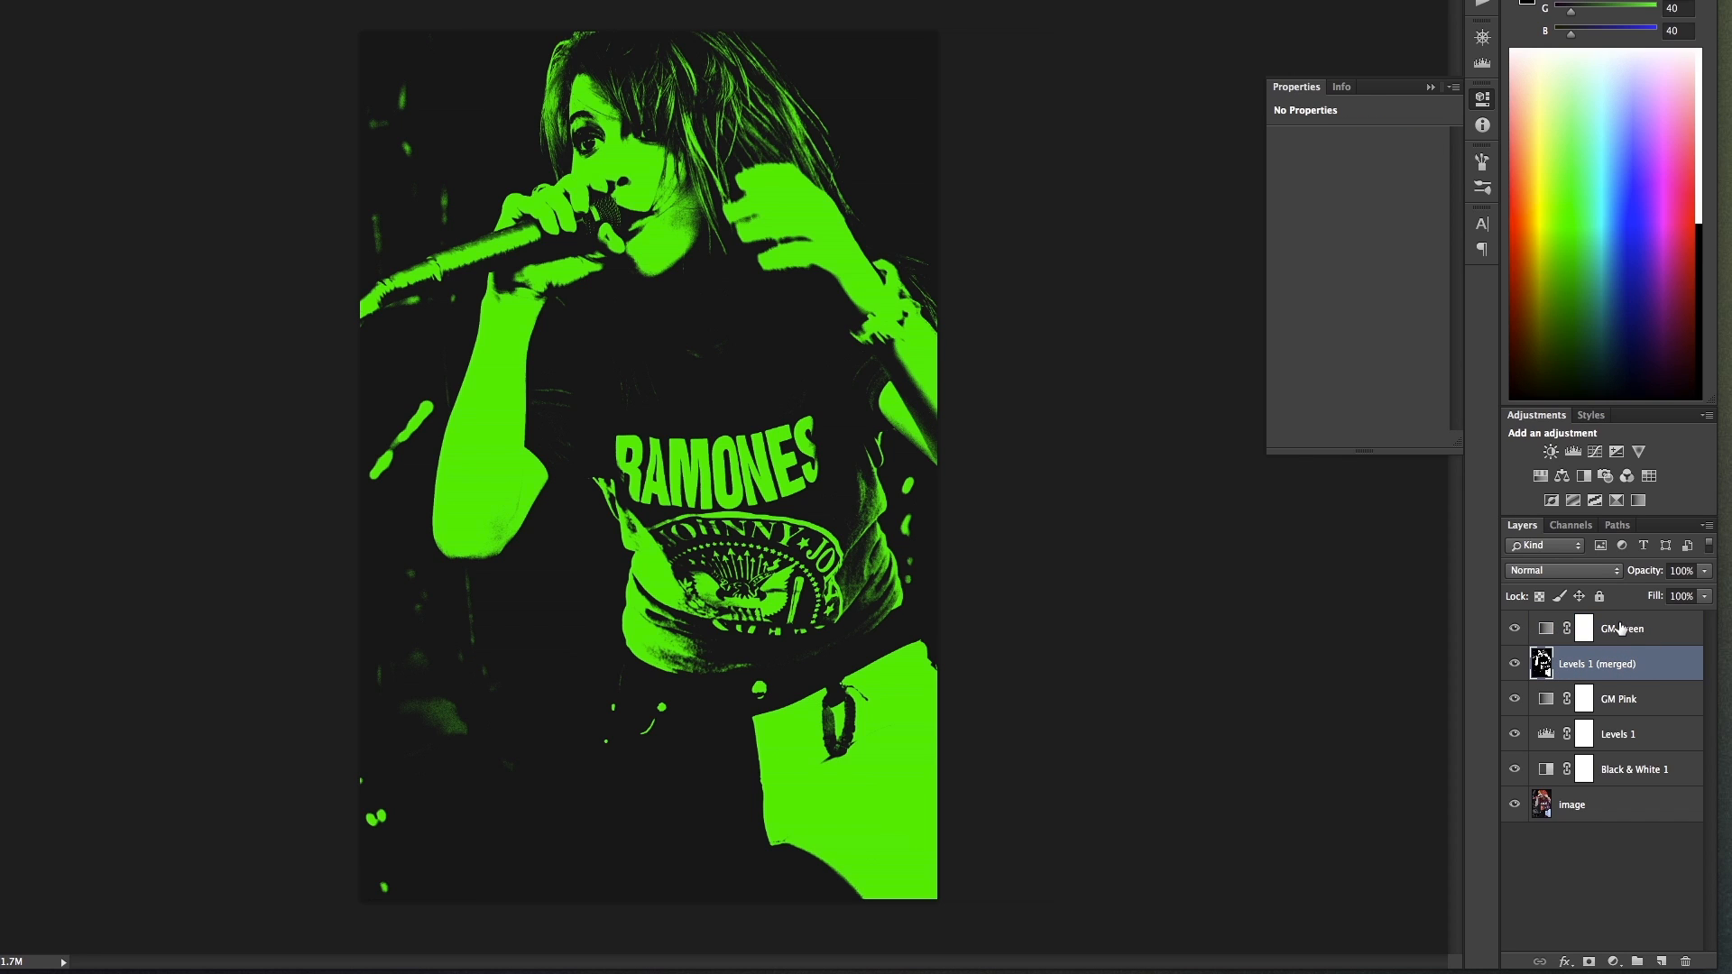
left_click(1622, 629)
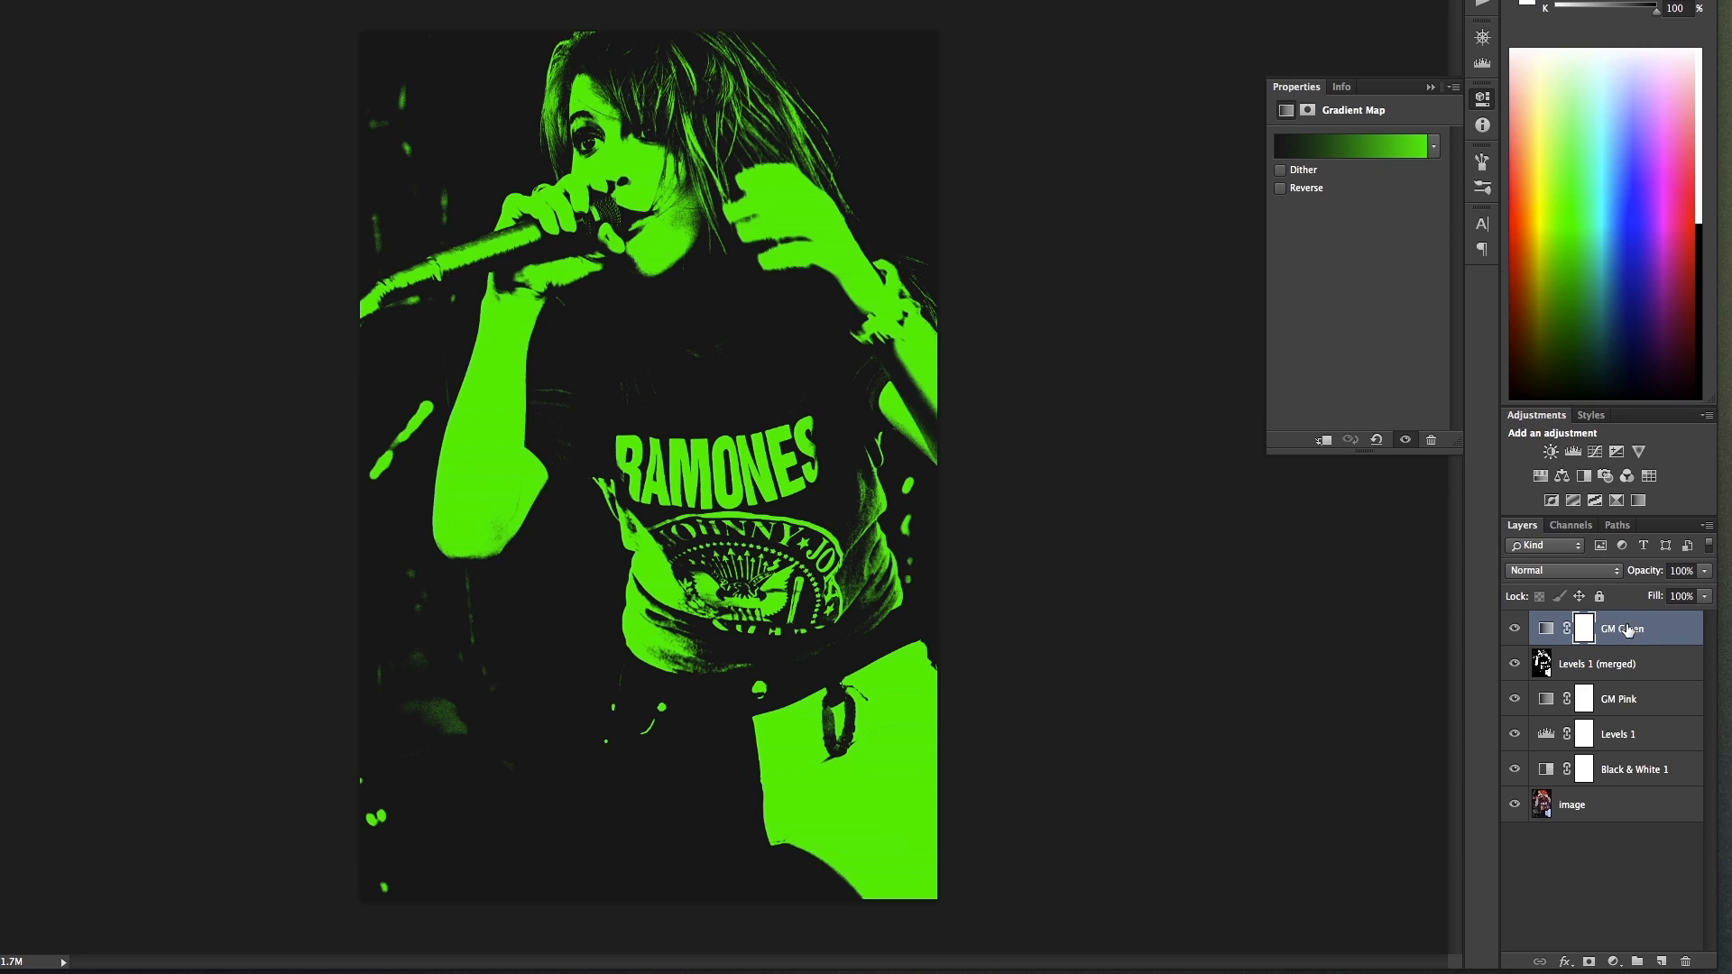
left_click_drag(1629, 642, 1630, 639)
left_click(1628, 644, "alt")
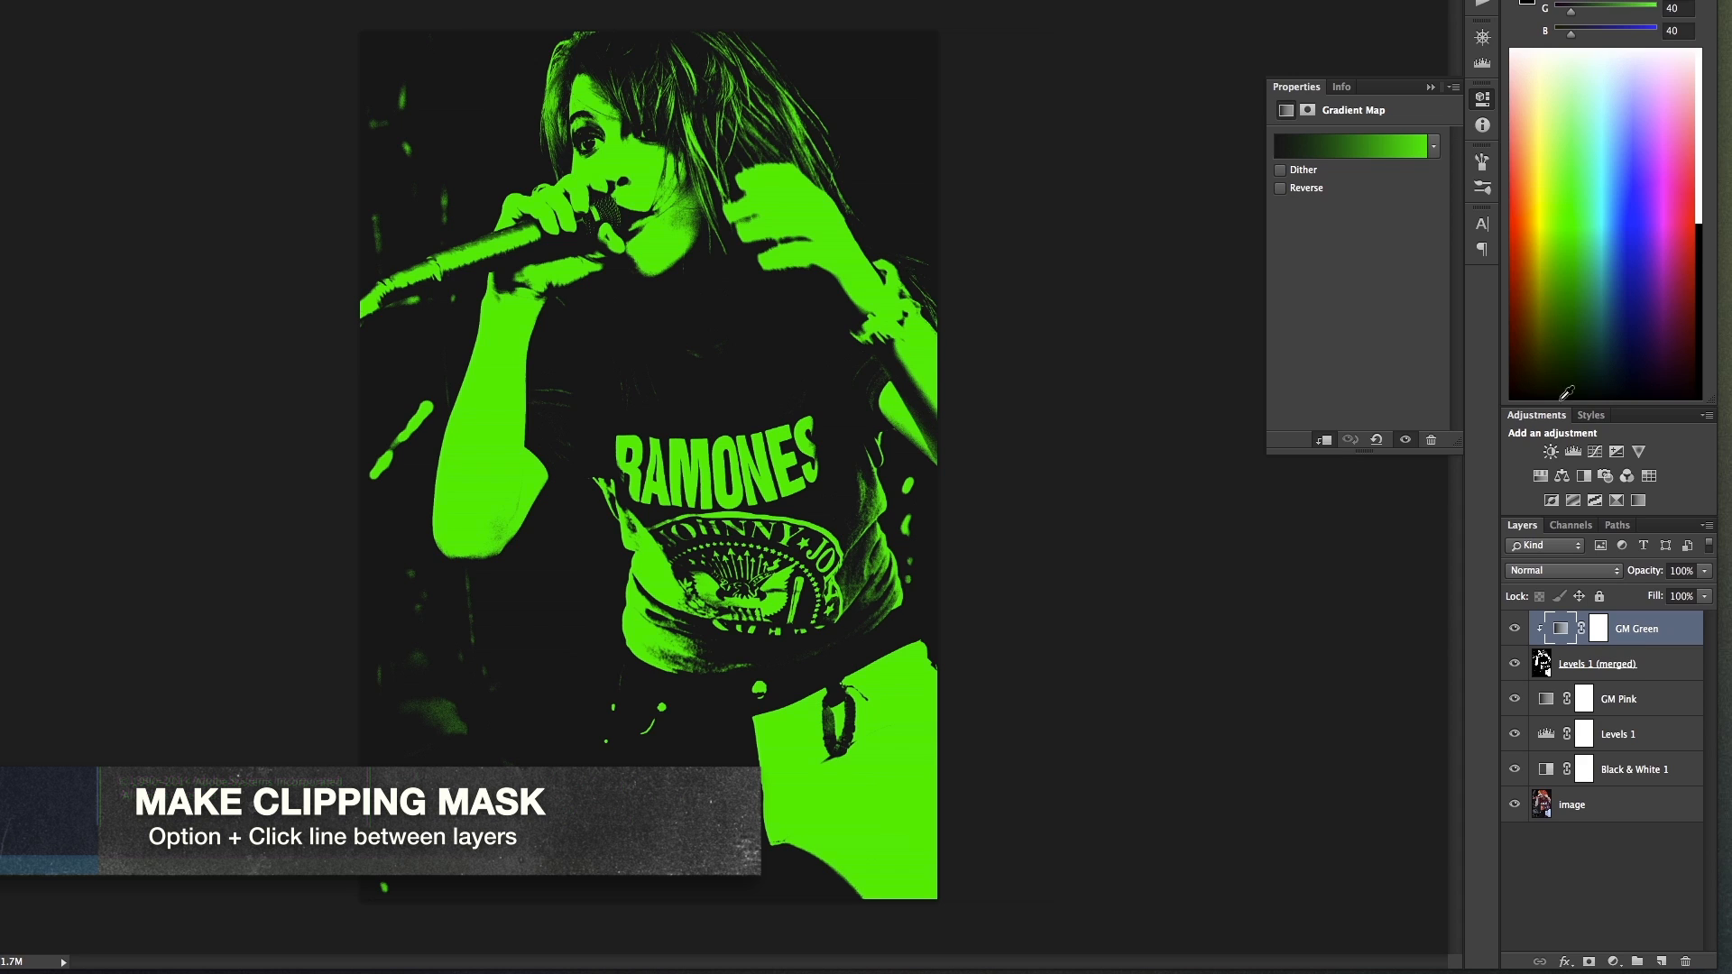
Step: Rename the Levels 1 (merged) layer as image 2 and set its blending mode to Screen
left_click(1575, 665)
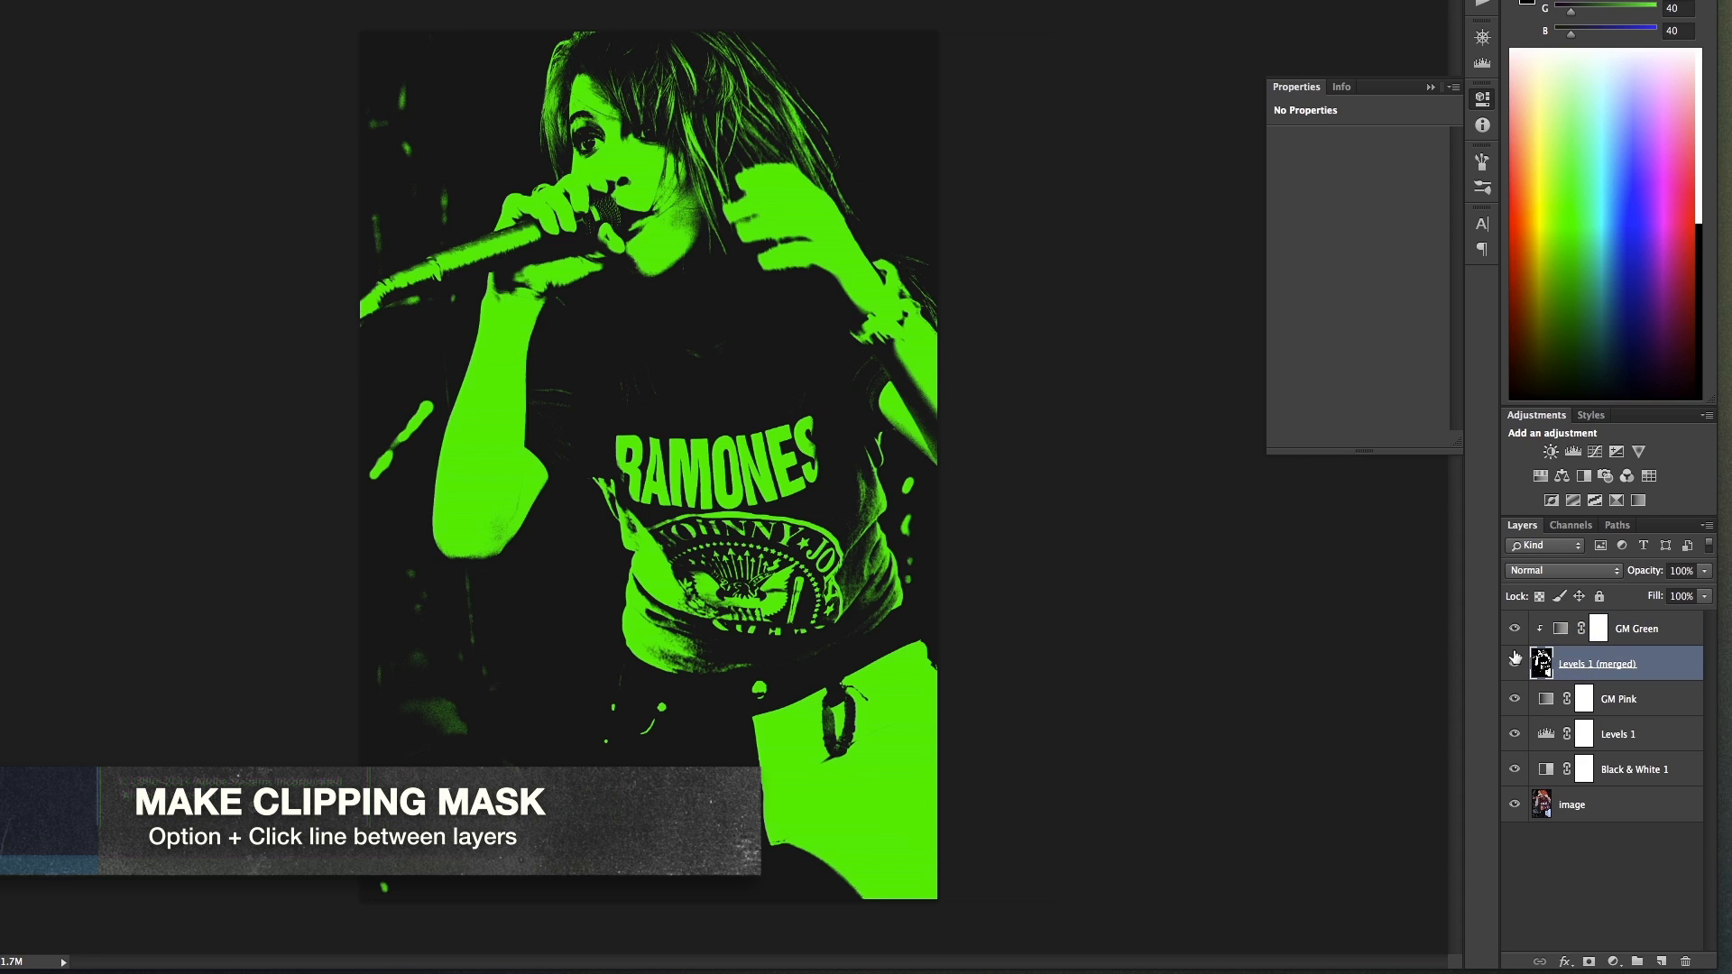
double_click(1607, 665)
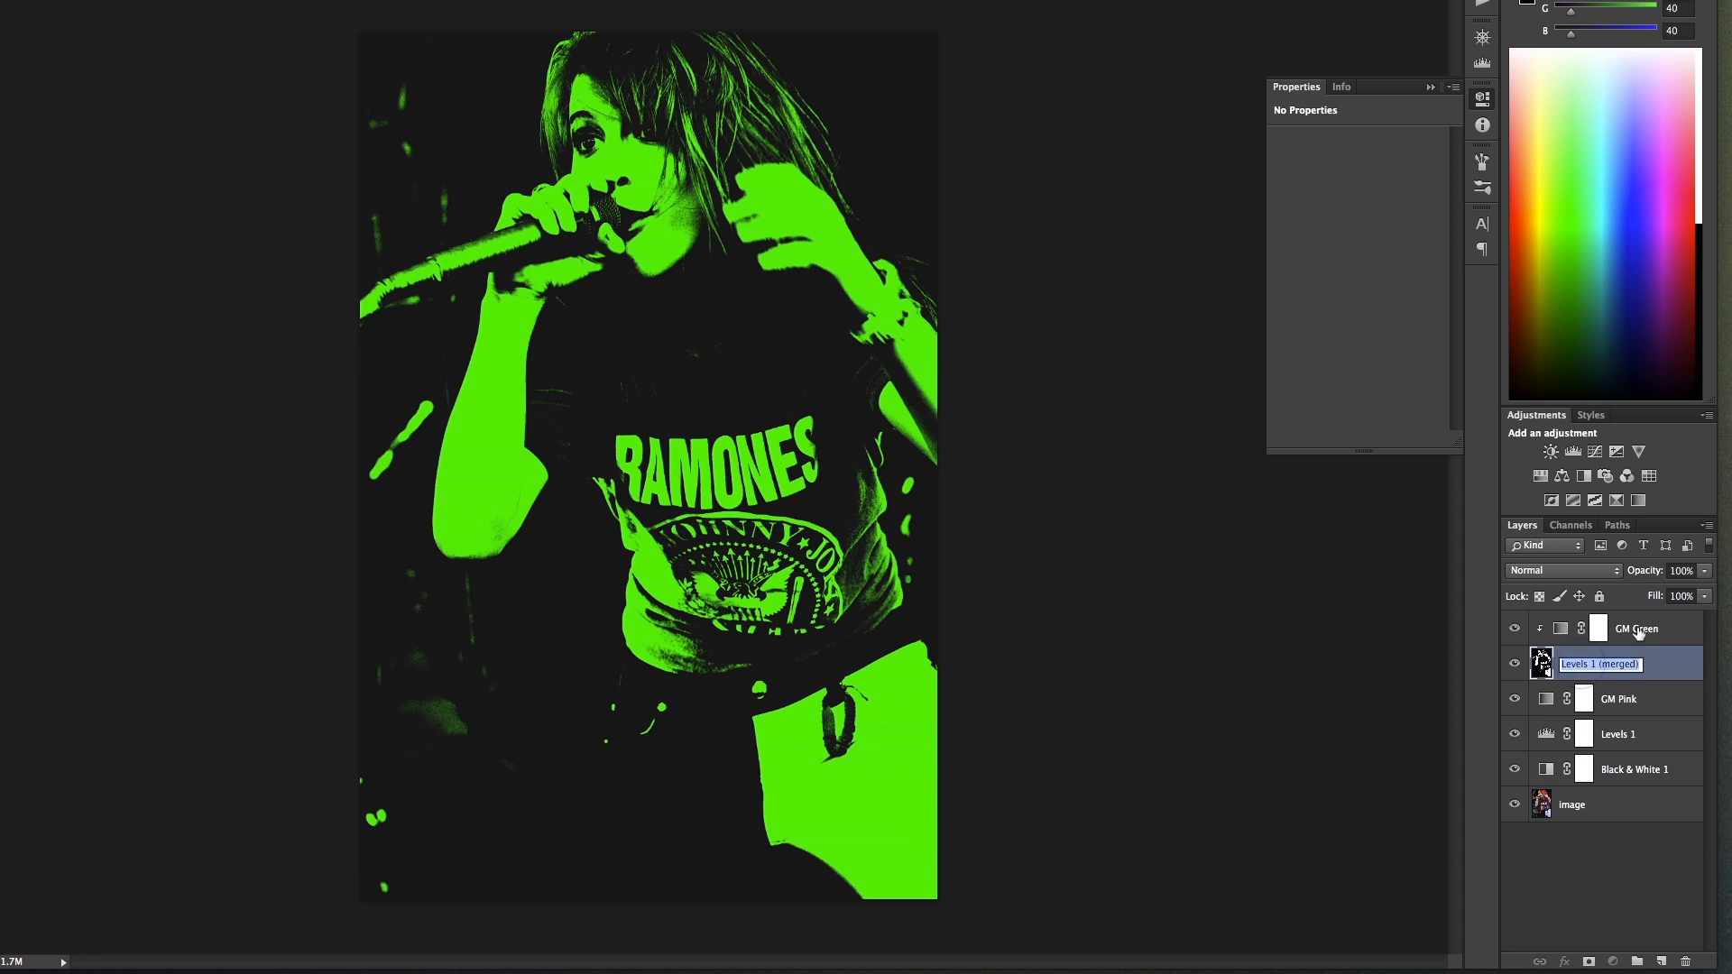
key("BackSpace")
key("Return")
left_click(1619, 576)
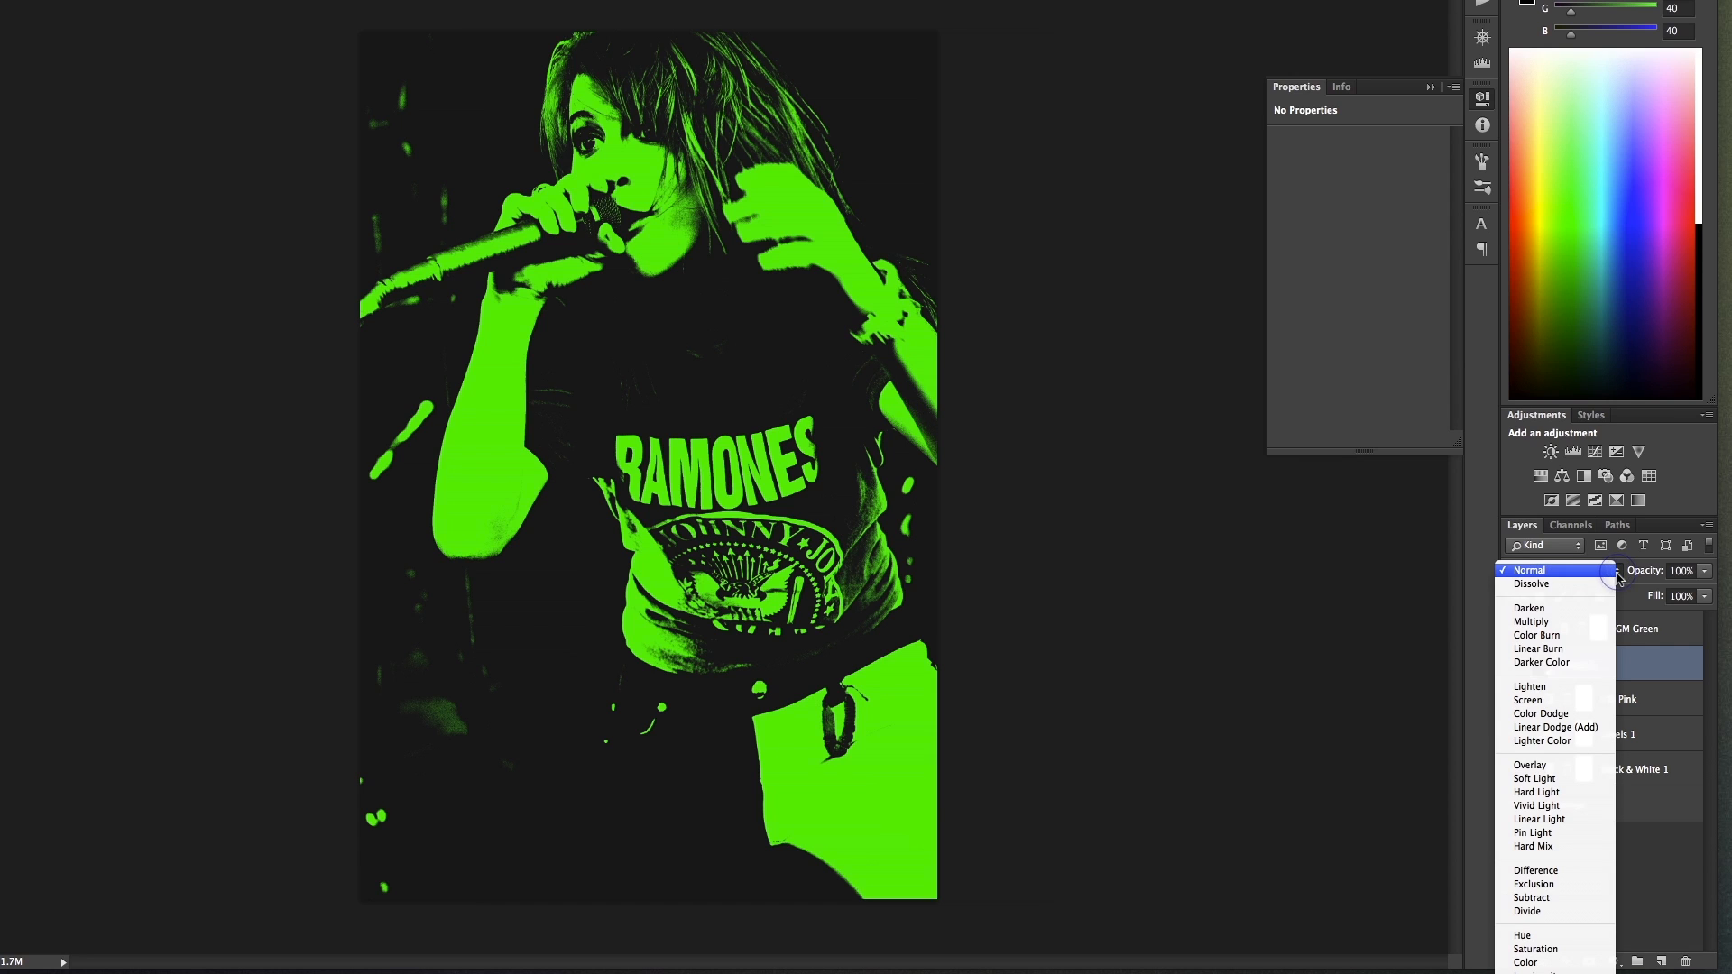
left_click(1560, 702)
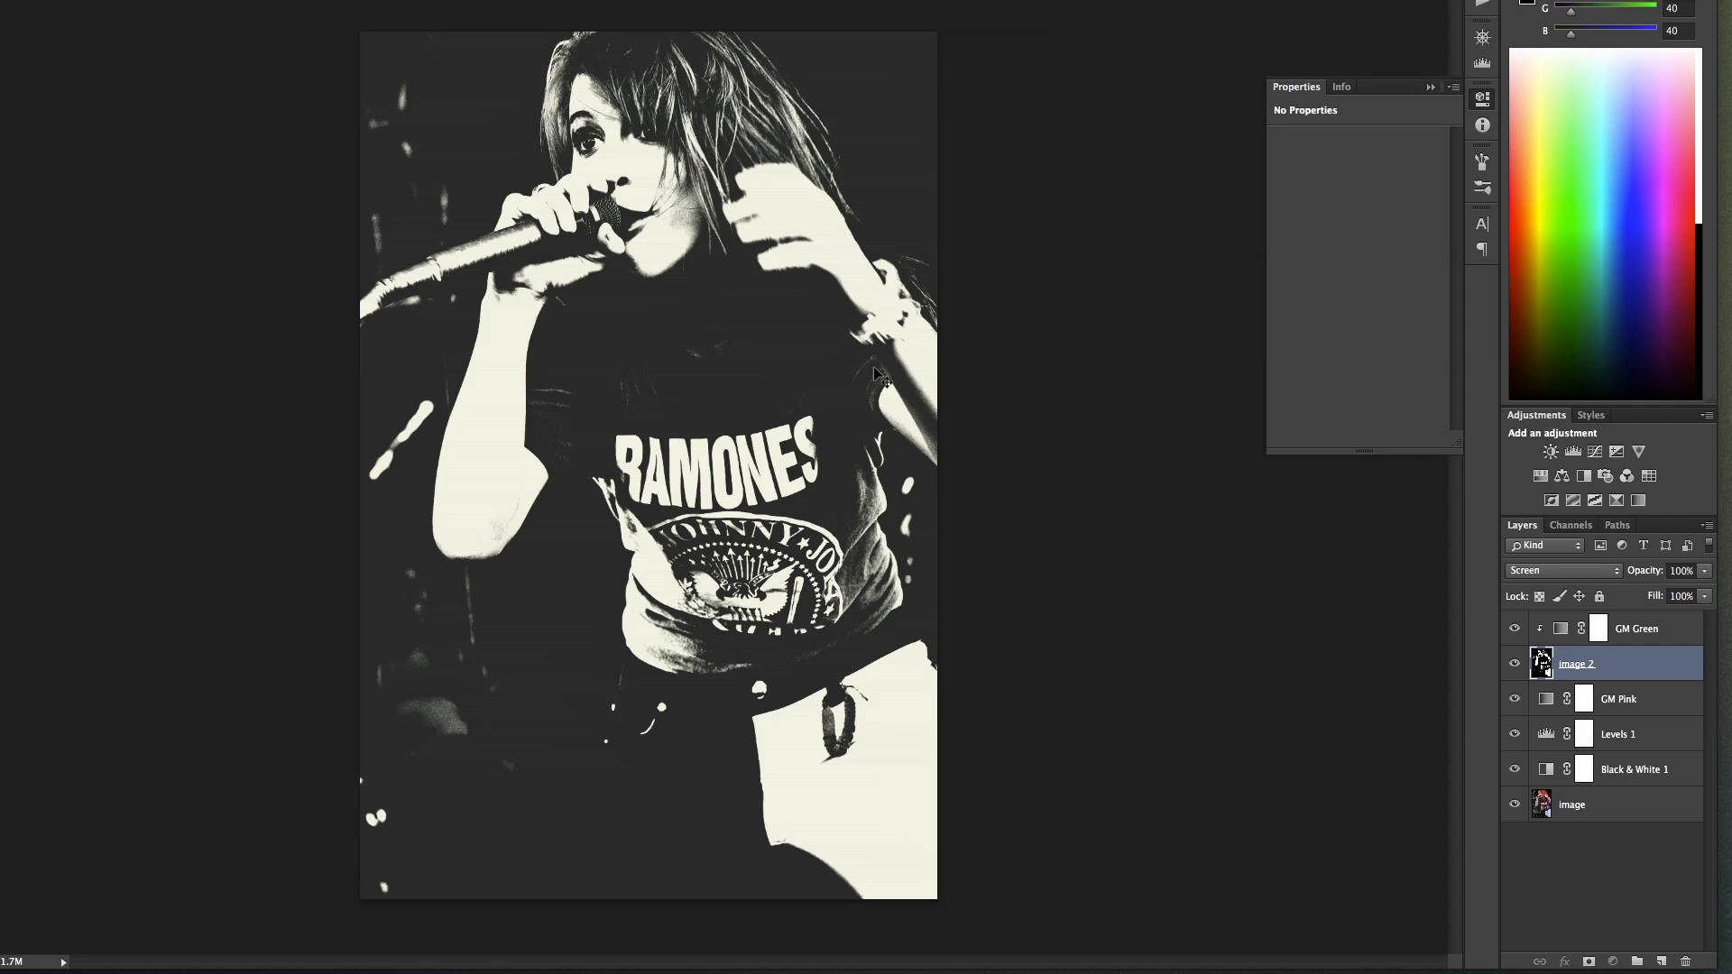
Step: Try offsetting the image 2 layer to the right and slightly down, and bring it back into alignment with the pink image
key("Right")
key("Right")
key("Right")
key("Right")
key("Right")
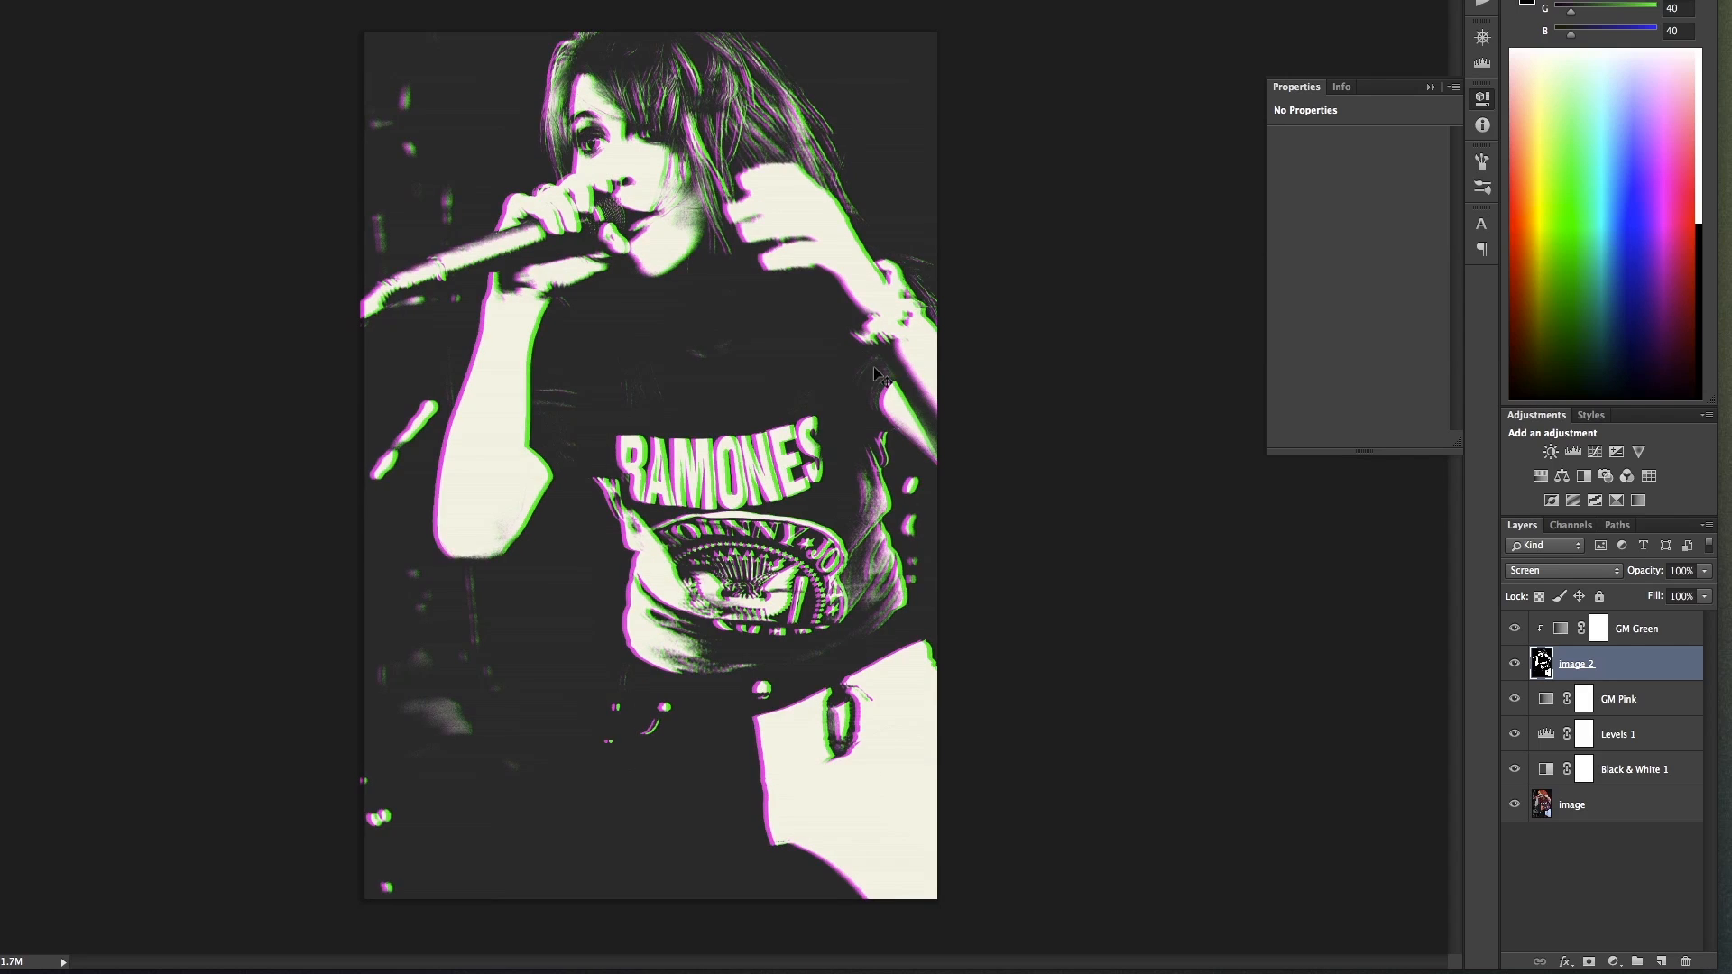
key("Right")
key("Right")
key("Right")
key("Right")
key("Down")
key("Down")
key("Down")
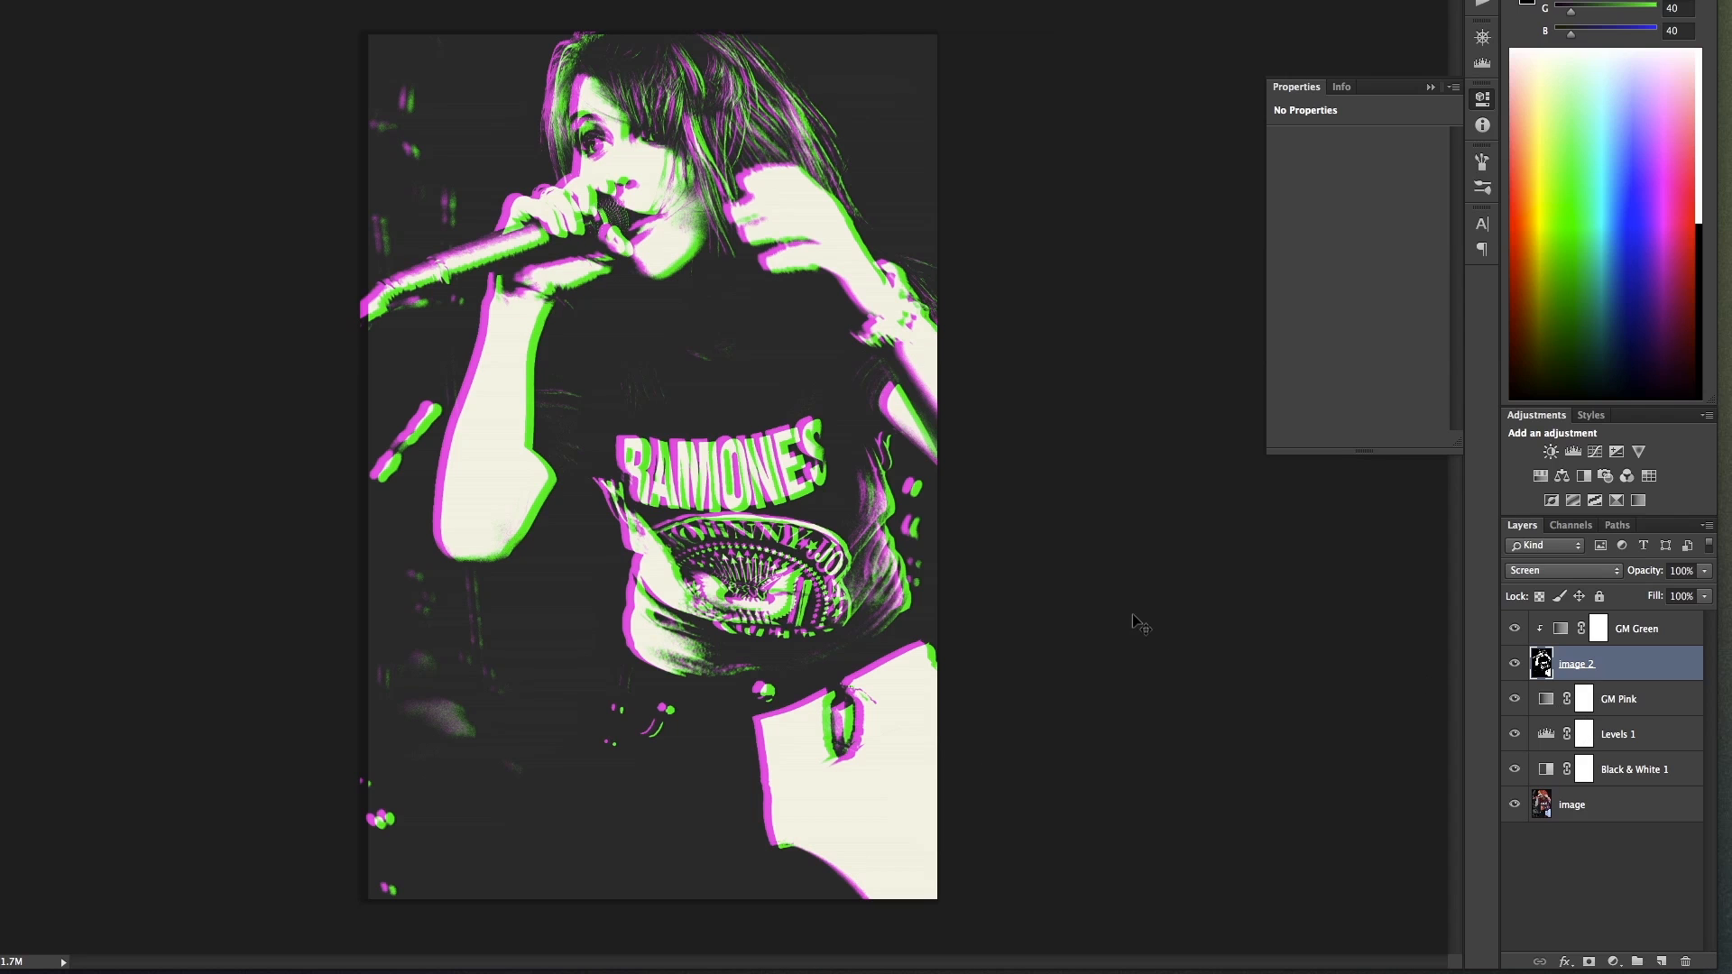
mouse_move(729, 439)
left_mouse_down()
mouse_move(752, 468)
mouse_move(729, 413)
mouse_move(690, 415)
mouse_move(736, 419)
mouse_move(729, 442)
mouse_move(751, 444)
left_mouse_up()
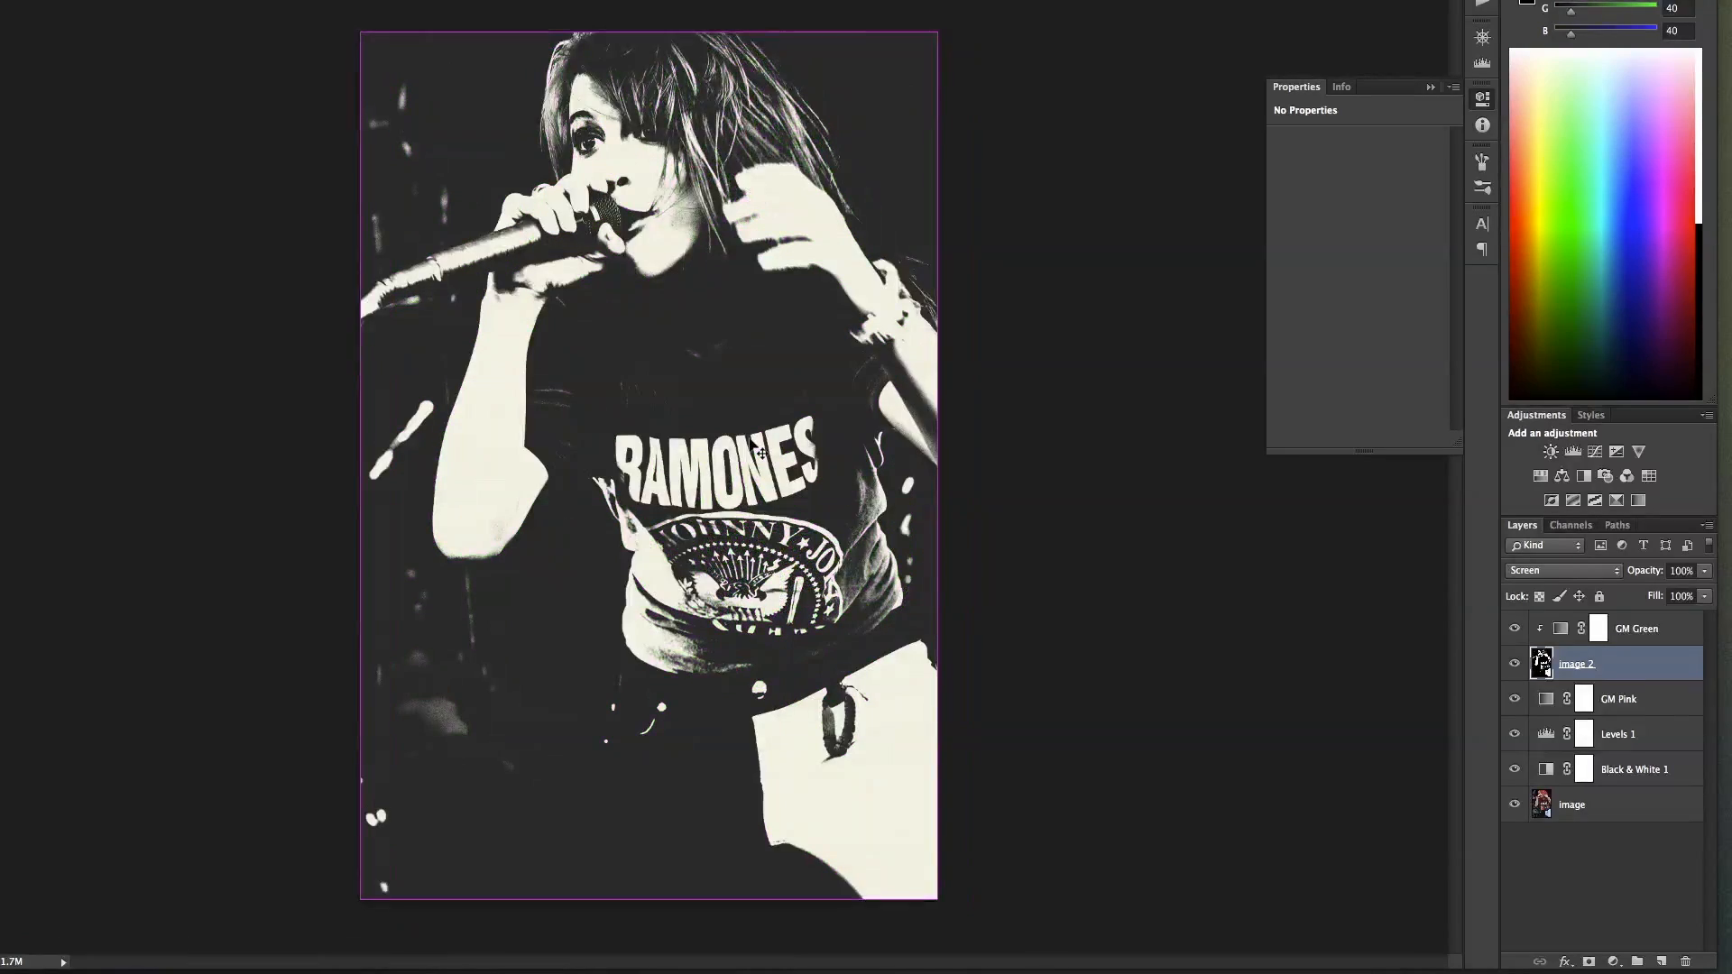
Step: Nudge the image 2 layer slightly to the right so the green and pink images are offset horizontally only
key("Right")
key("Right")
key("Right")
key("Right")
key("Right")
key("Right")
key("Right")
key("Right")
key("Right")
key("Right")
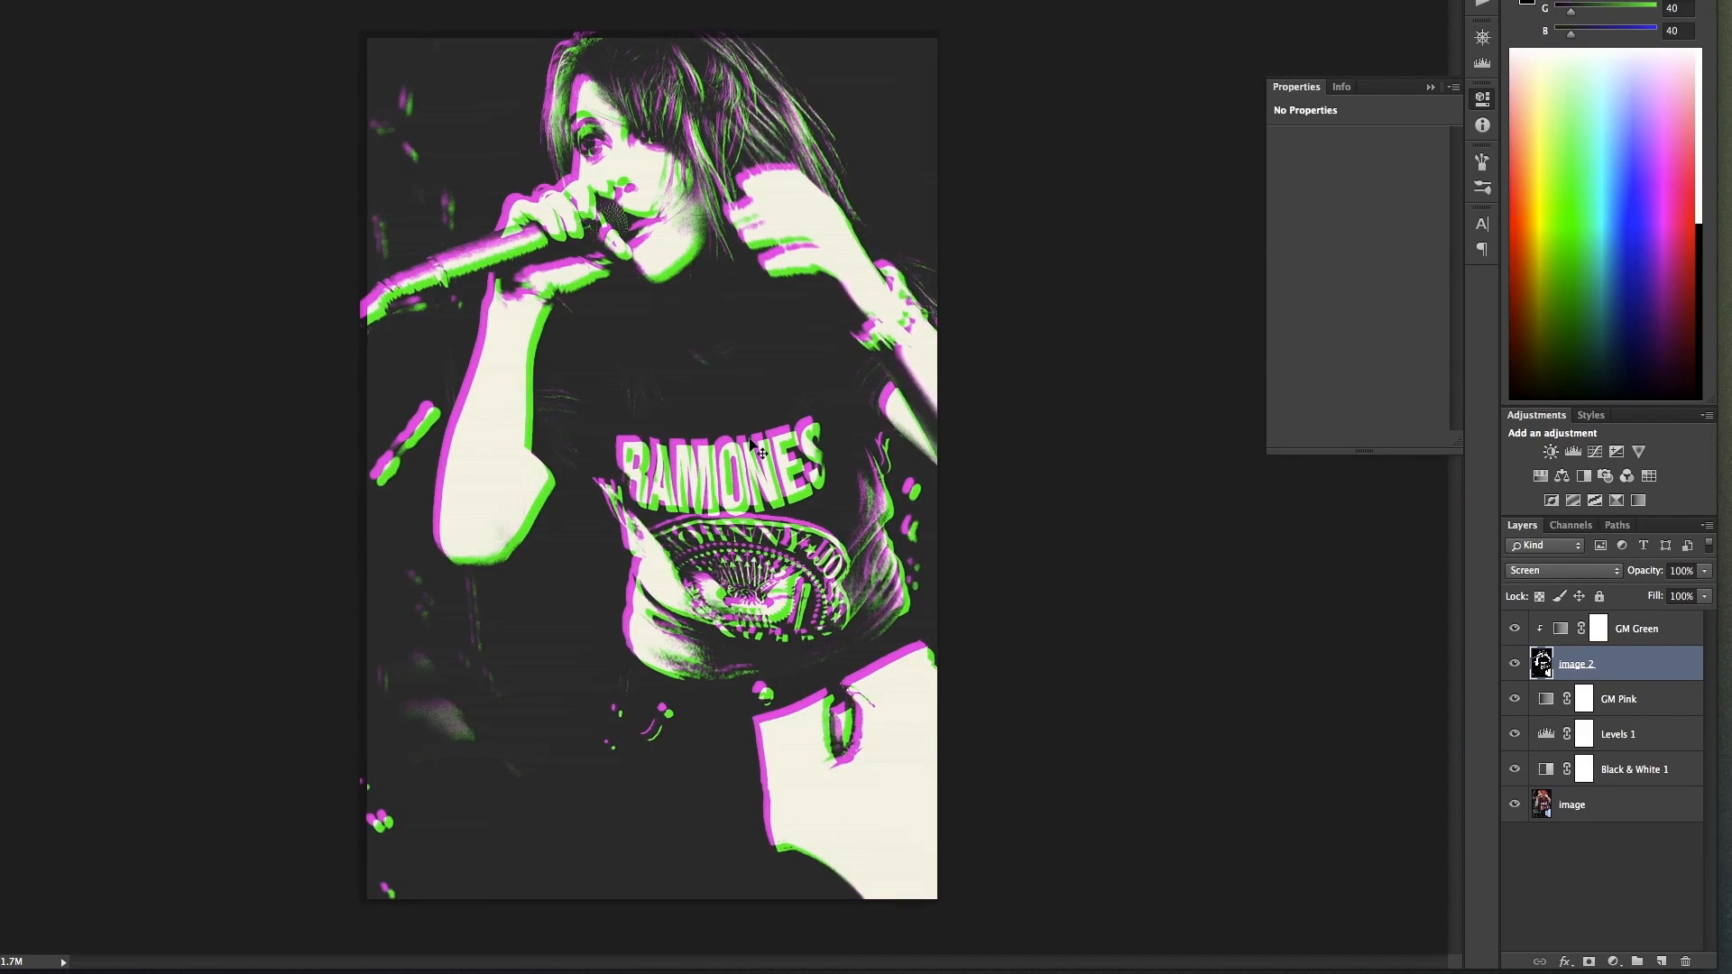
key("Right")
key("Right")
key("Right")
key("Right")
key("Right")
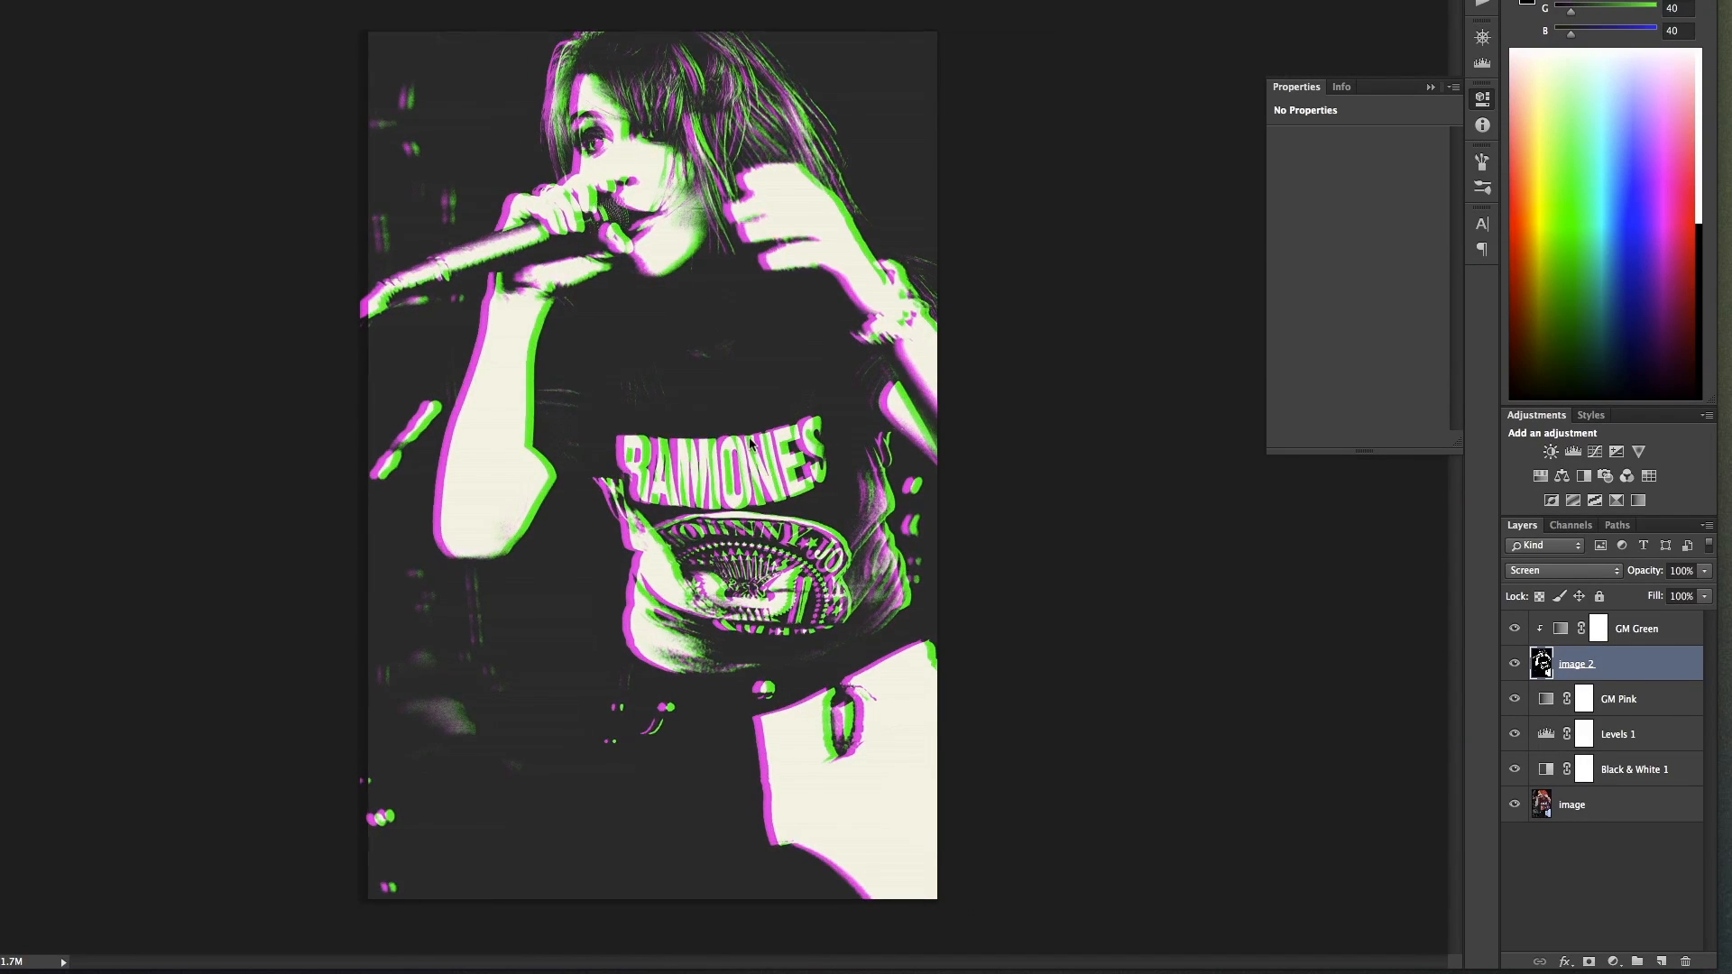
key("Up")
key("Up")
key("Up")
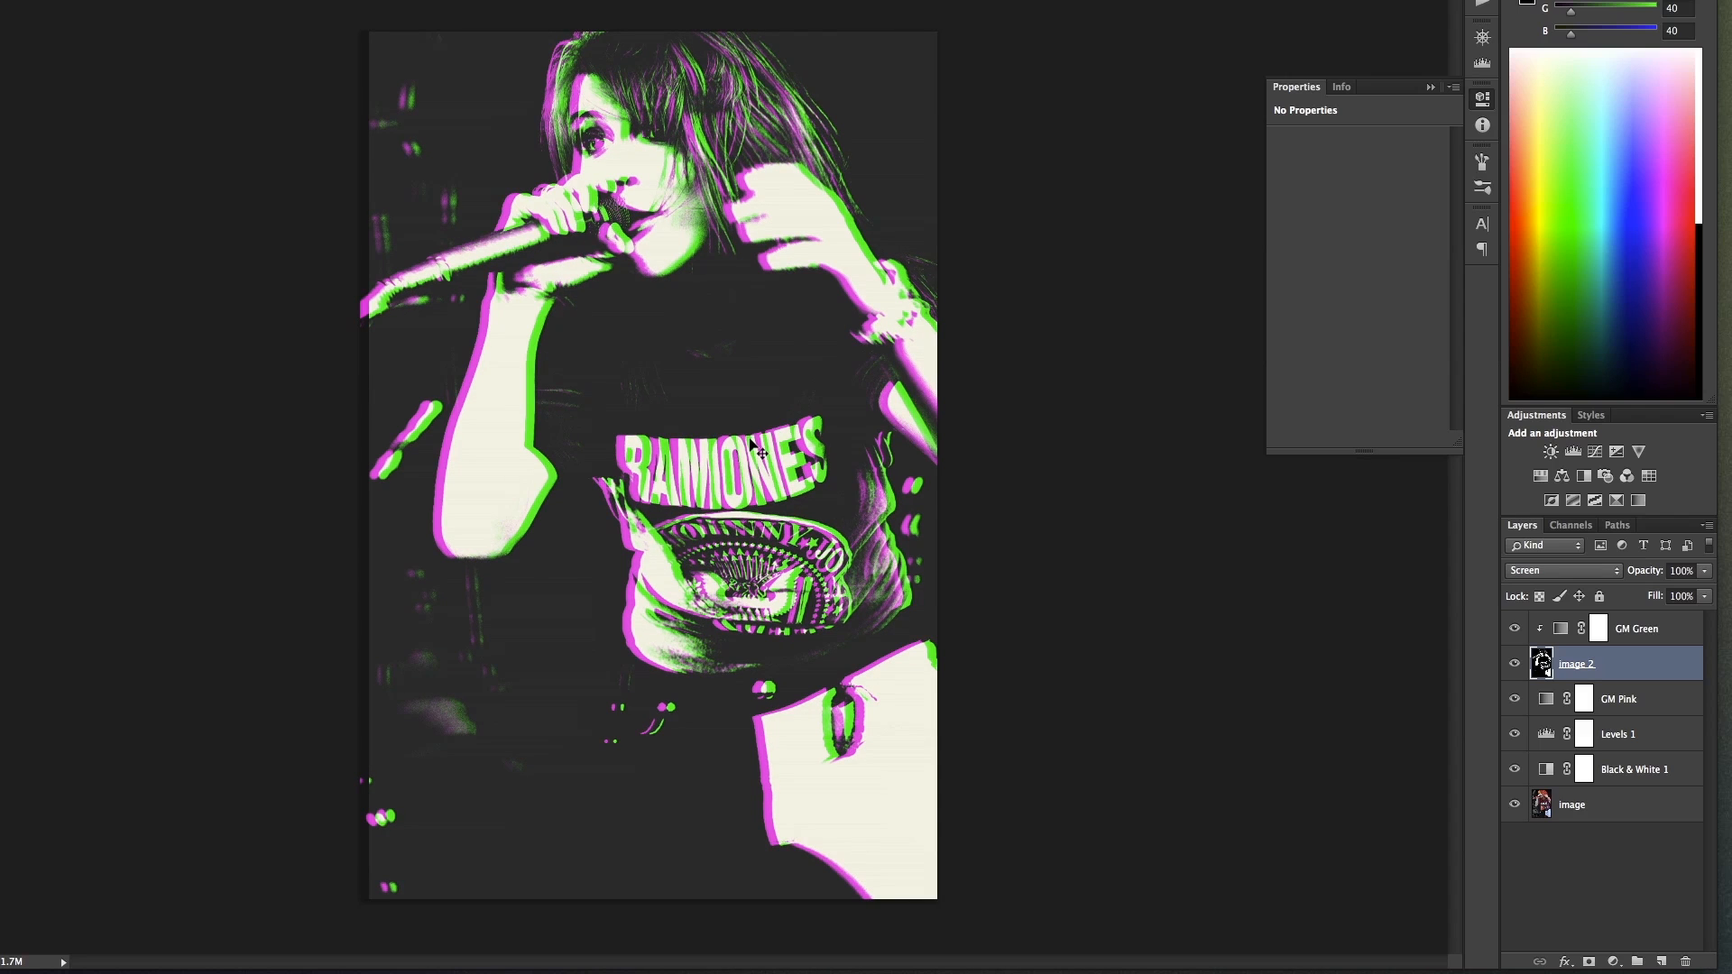
left_click(1583, 892)
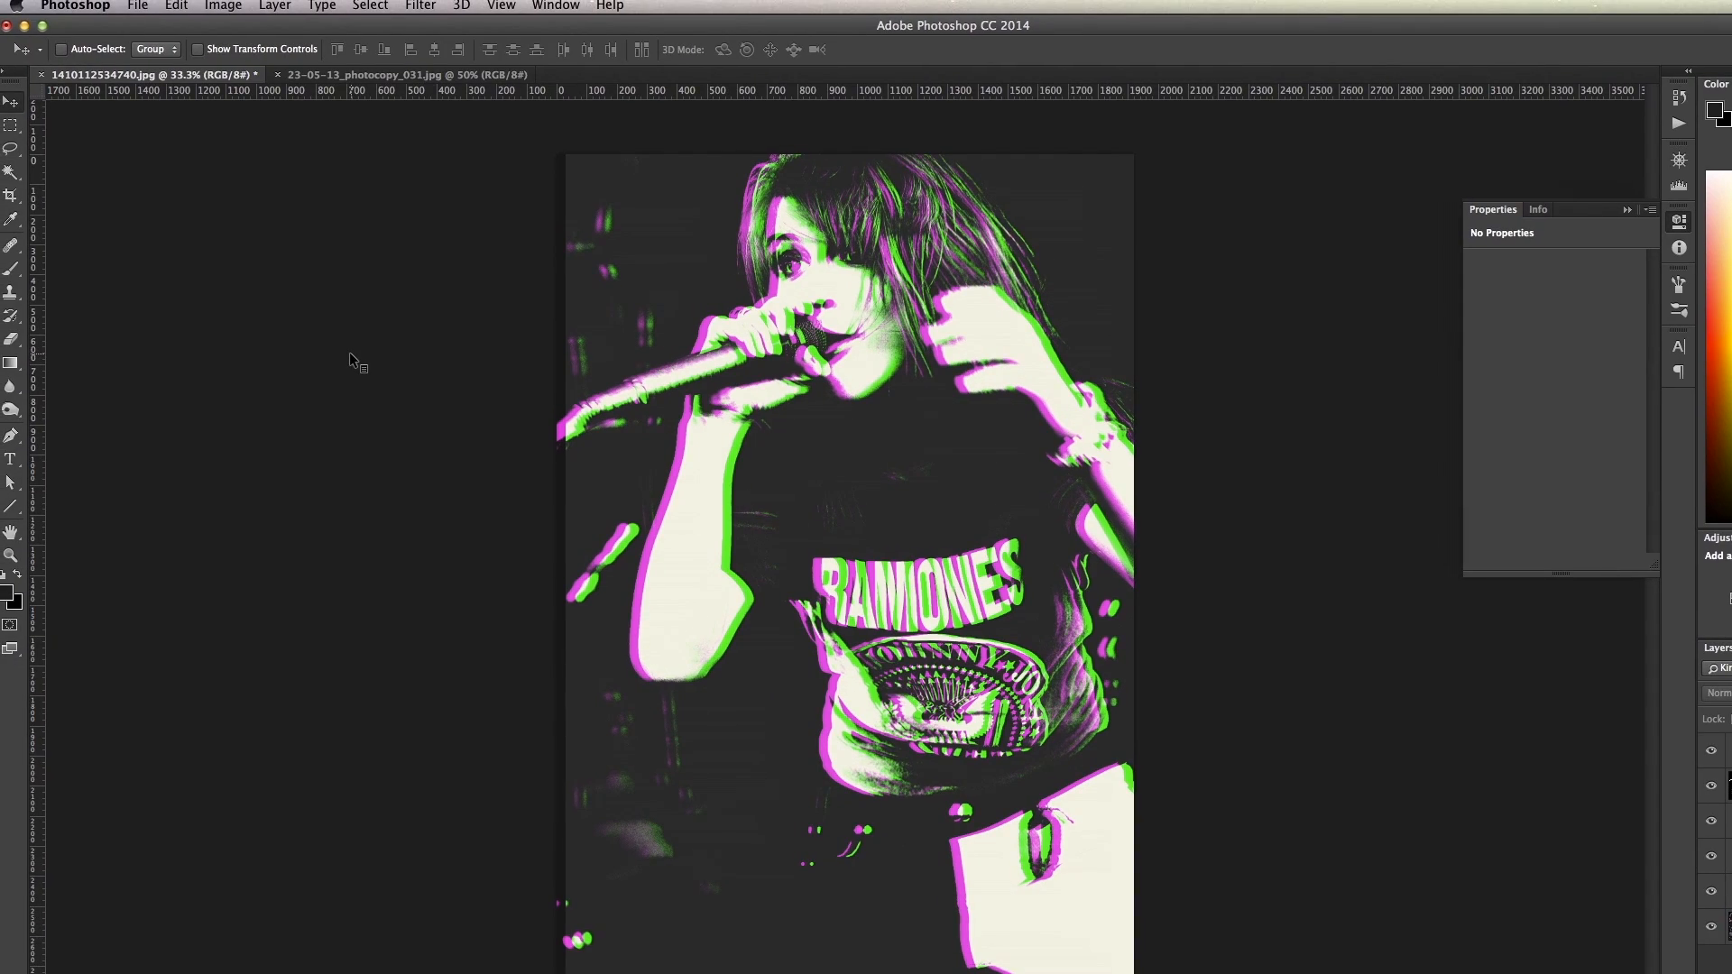
Step: Switch to Safari and review the "bad copy texture" image search, its larger-than size filter and the 23-05-13_photocopy_031.jpg texture
key("super+Tab")
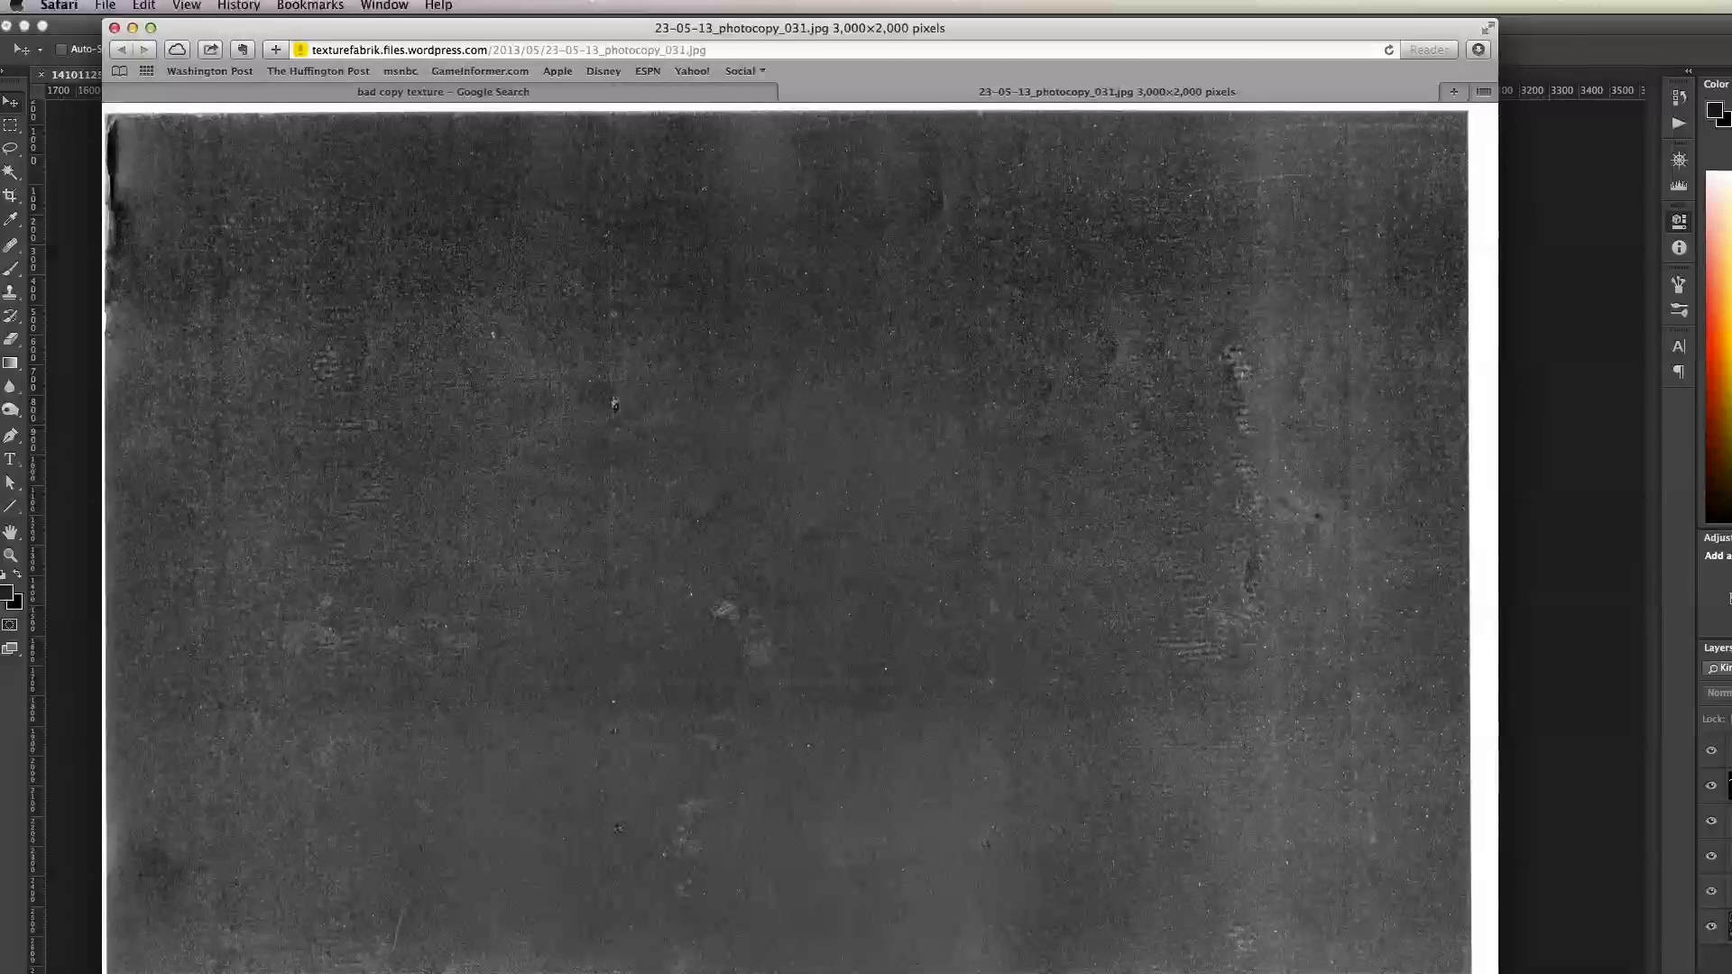
left_click(514, 94)
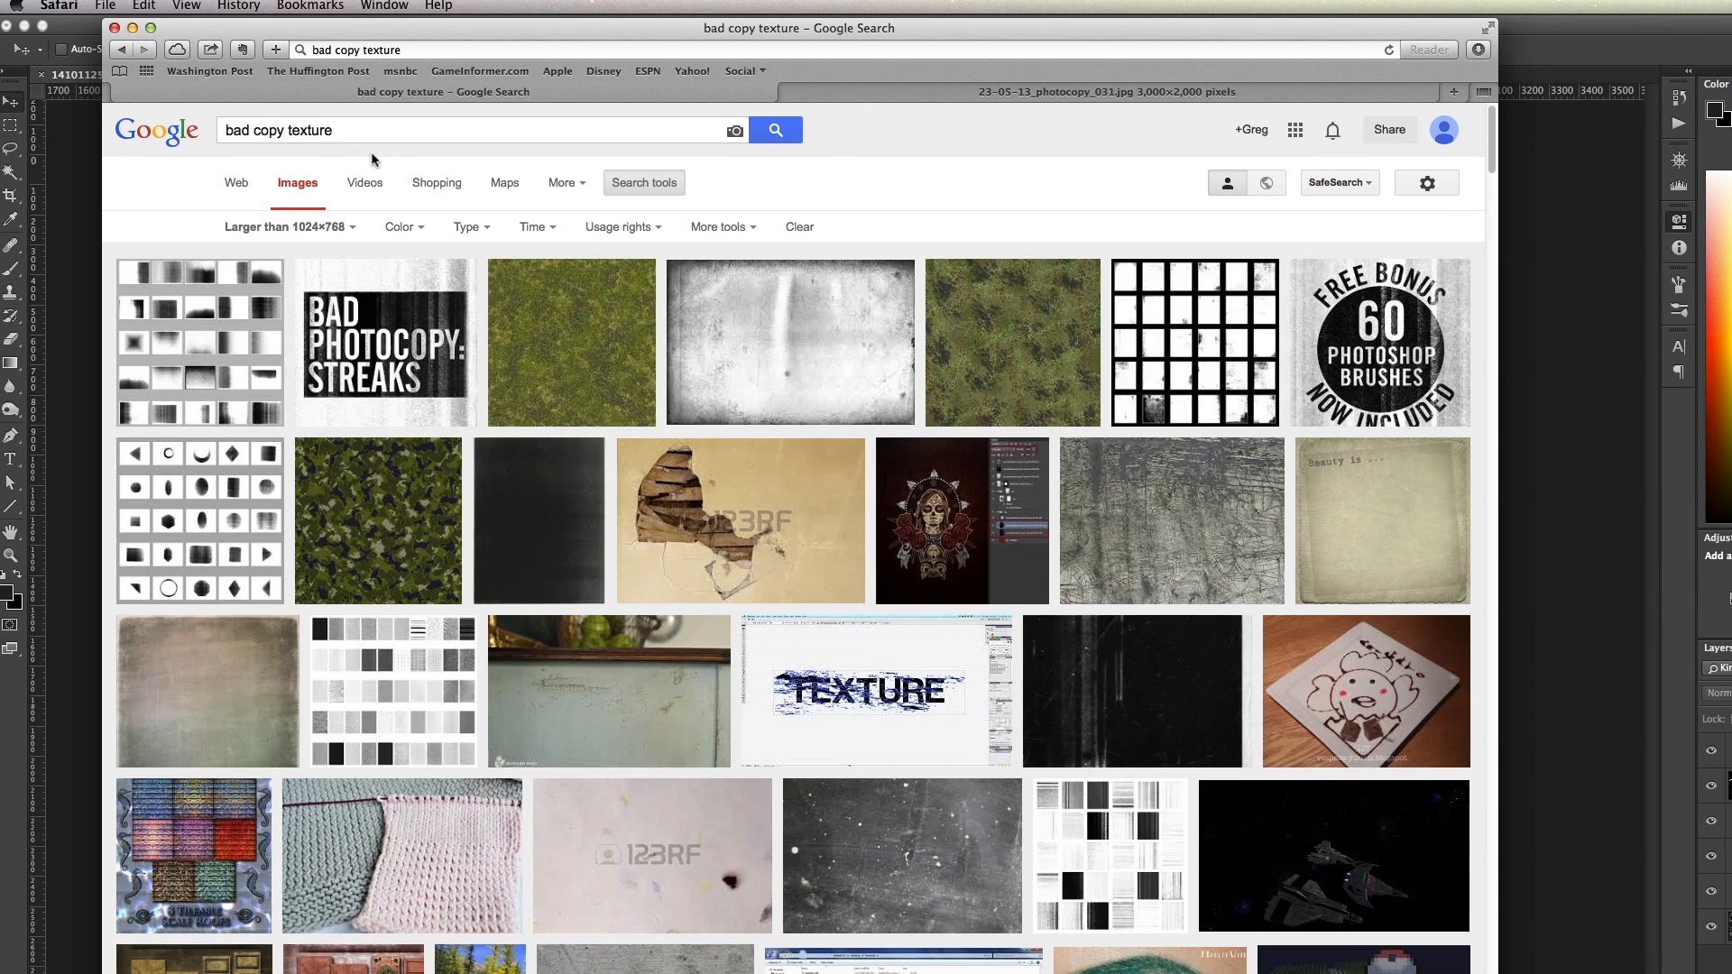
left_click_drag(1491, 146, 1492, 143)
left_click(287, 228)
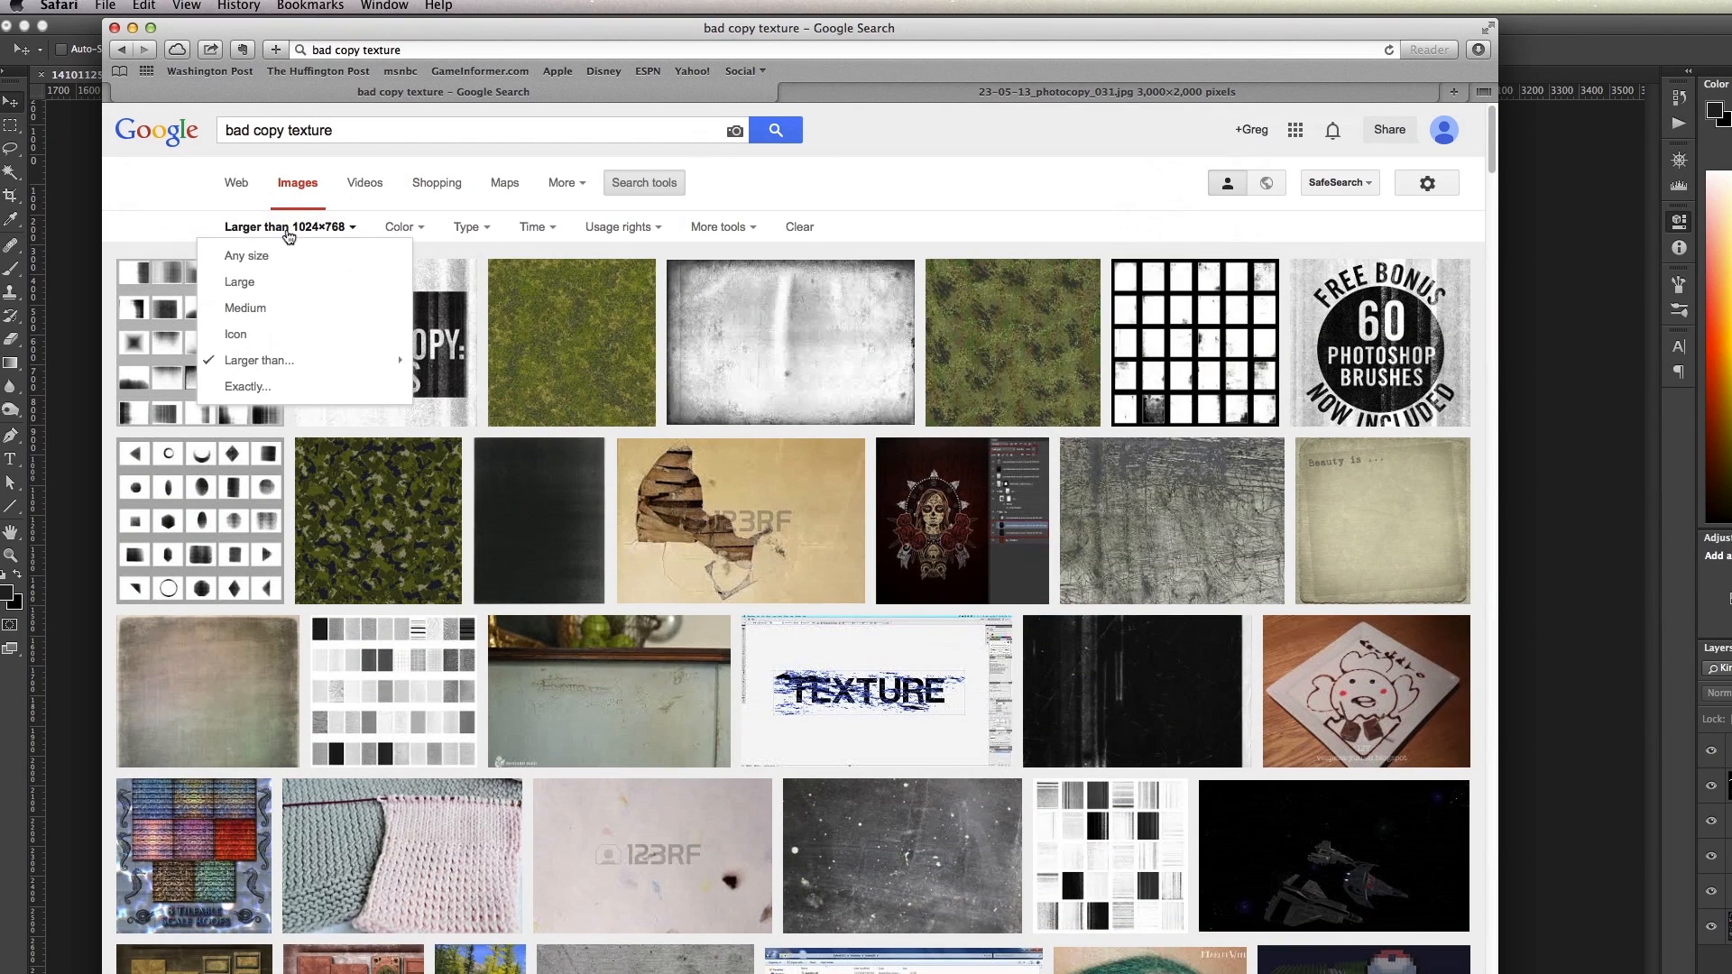
mouse_move(295, 358)
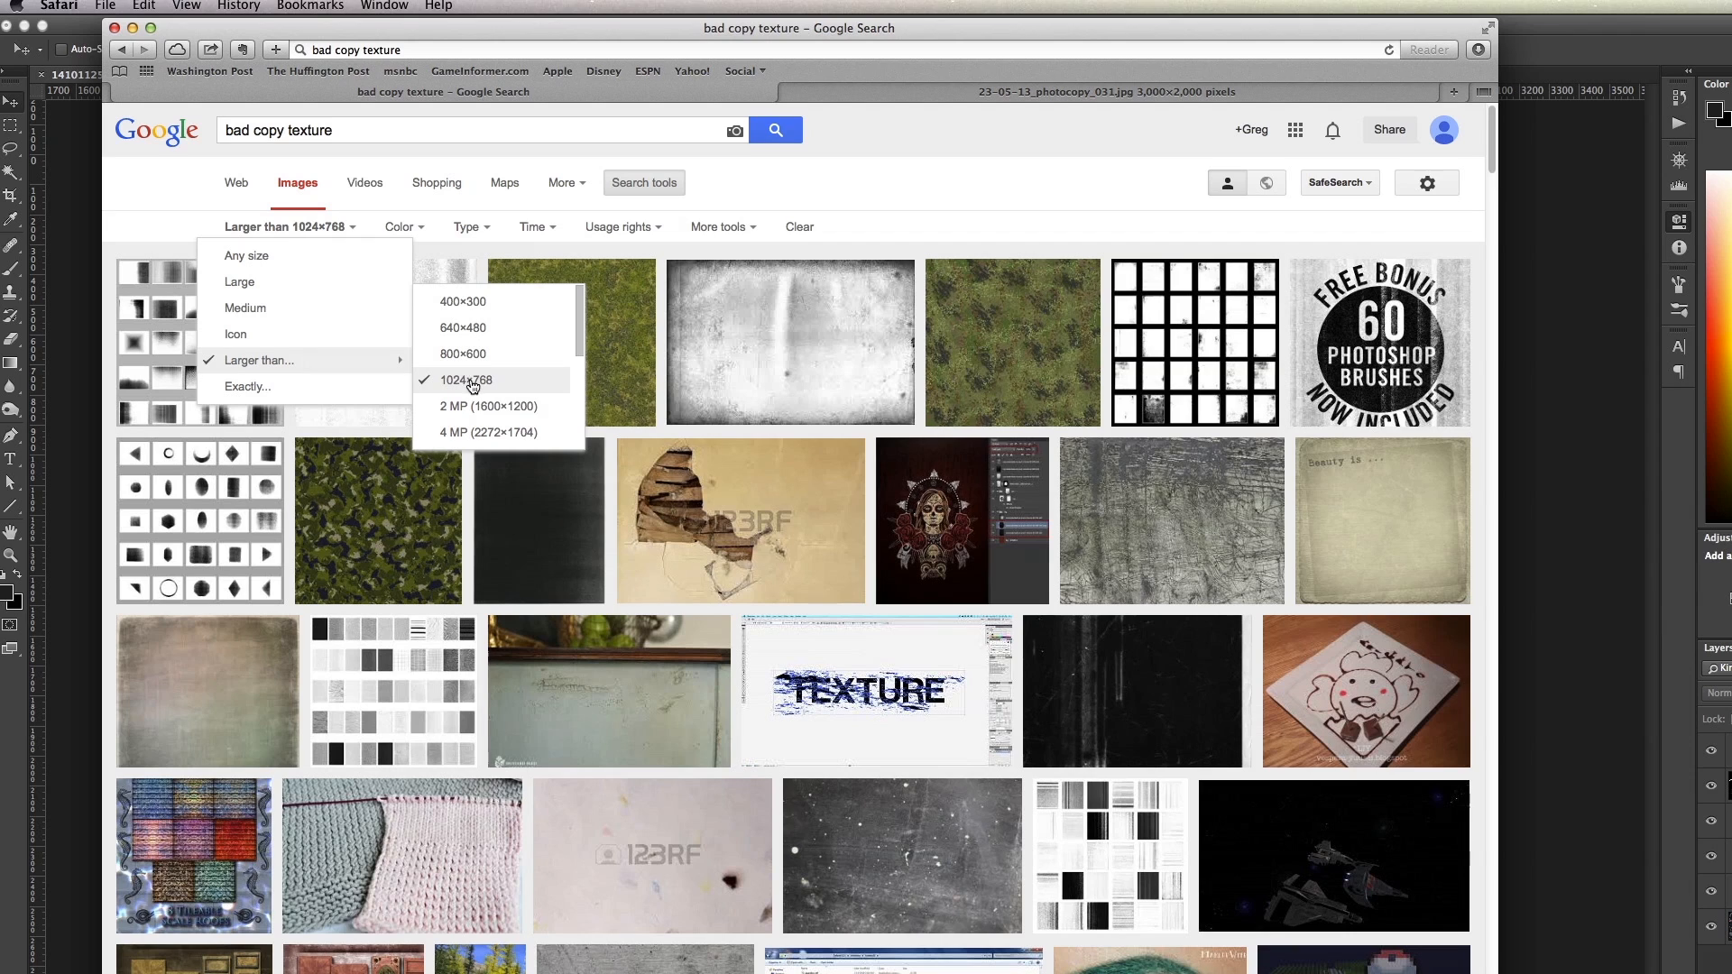
left_click(938, 185)
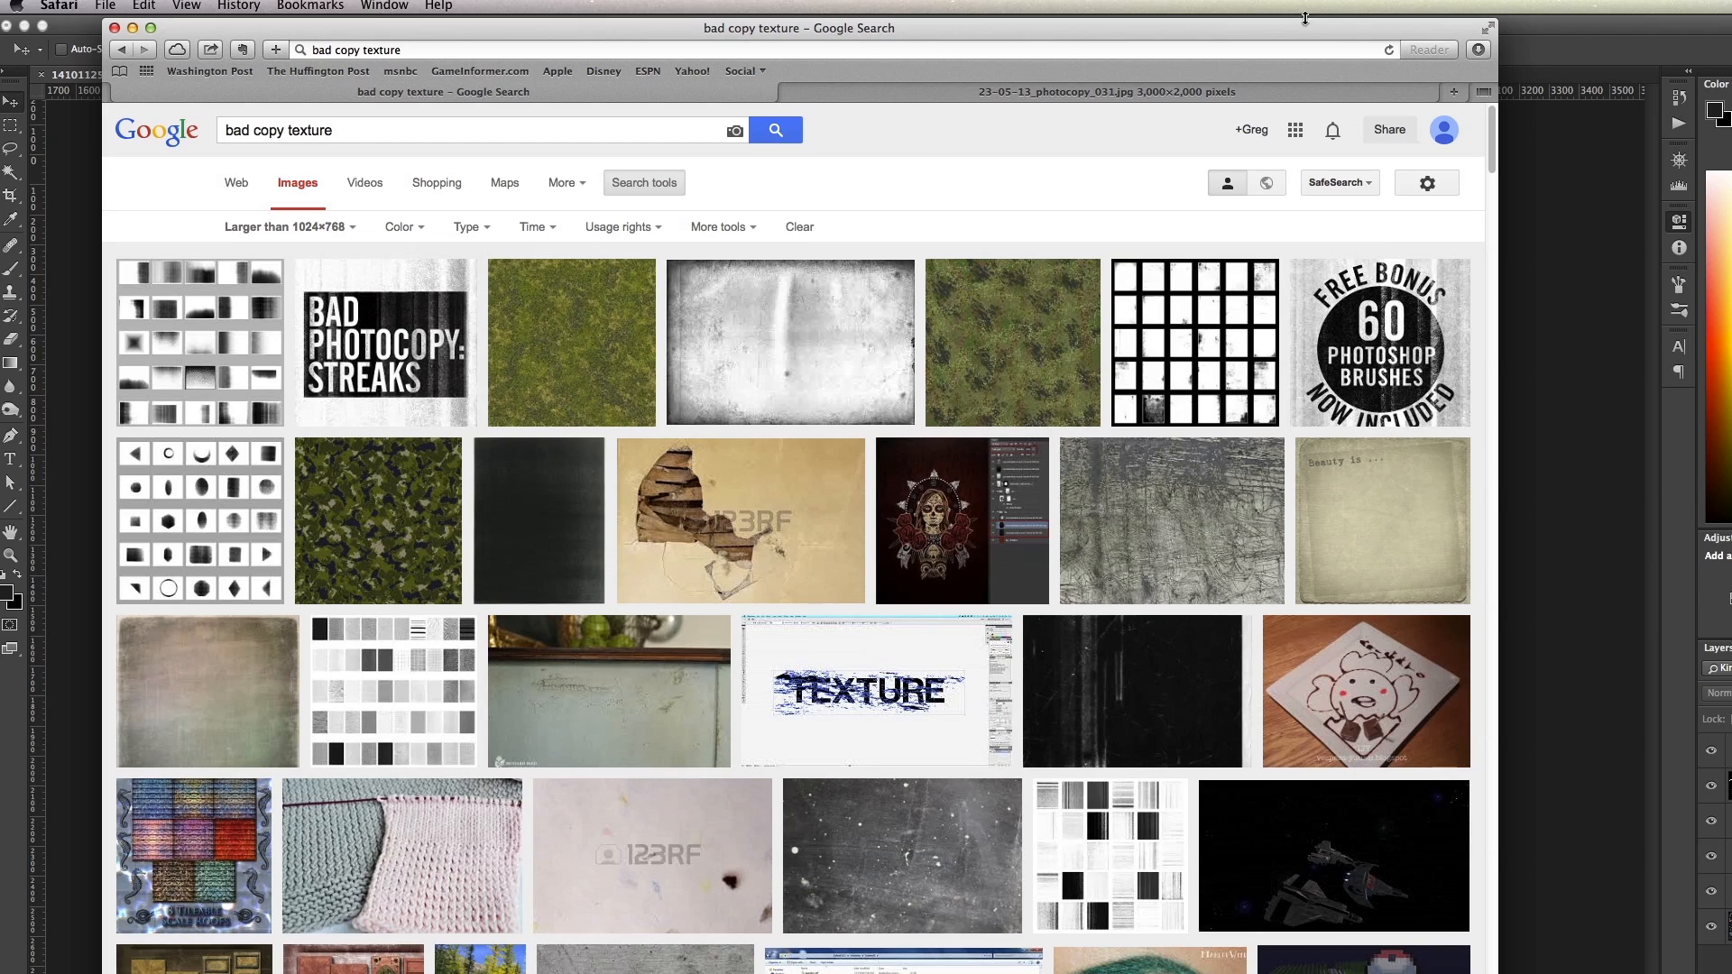
left_click(855, 94)
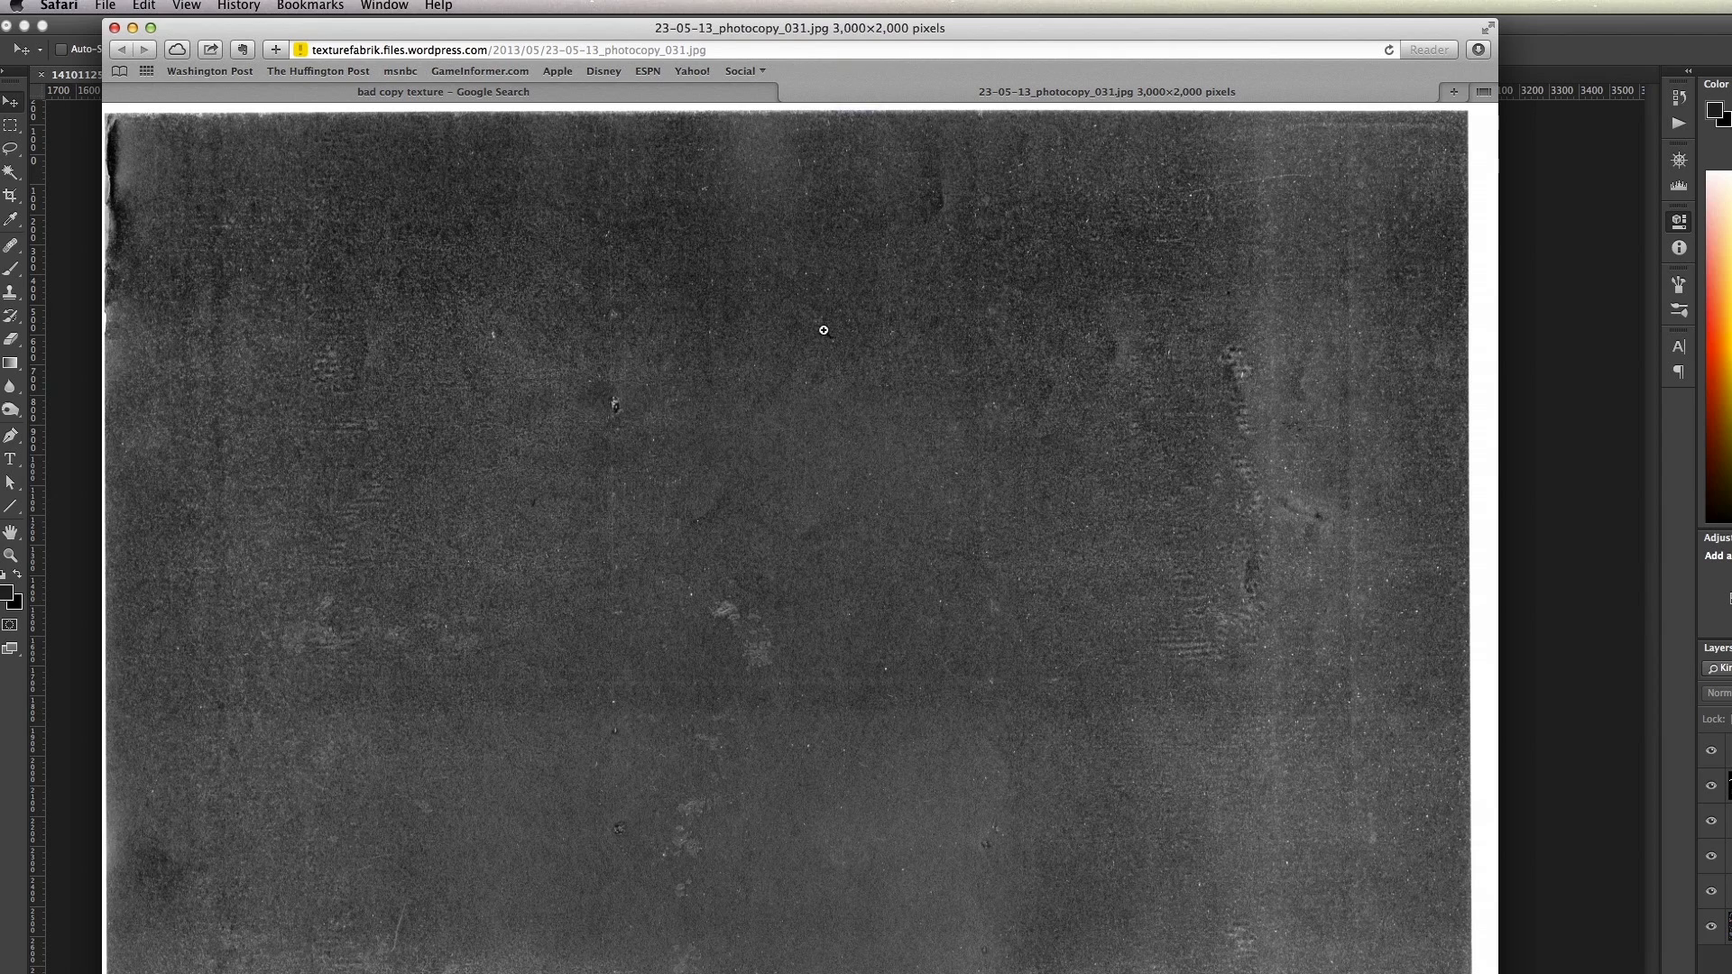
Step: Return to Photoshop, bring the 23-05-13_photocopy_031.jpg texture into the concert photo above GM Green, and release its clipping mask
left_click(1557, 330)
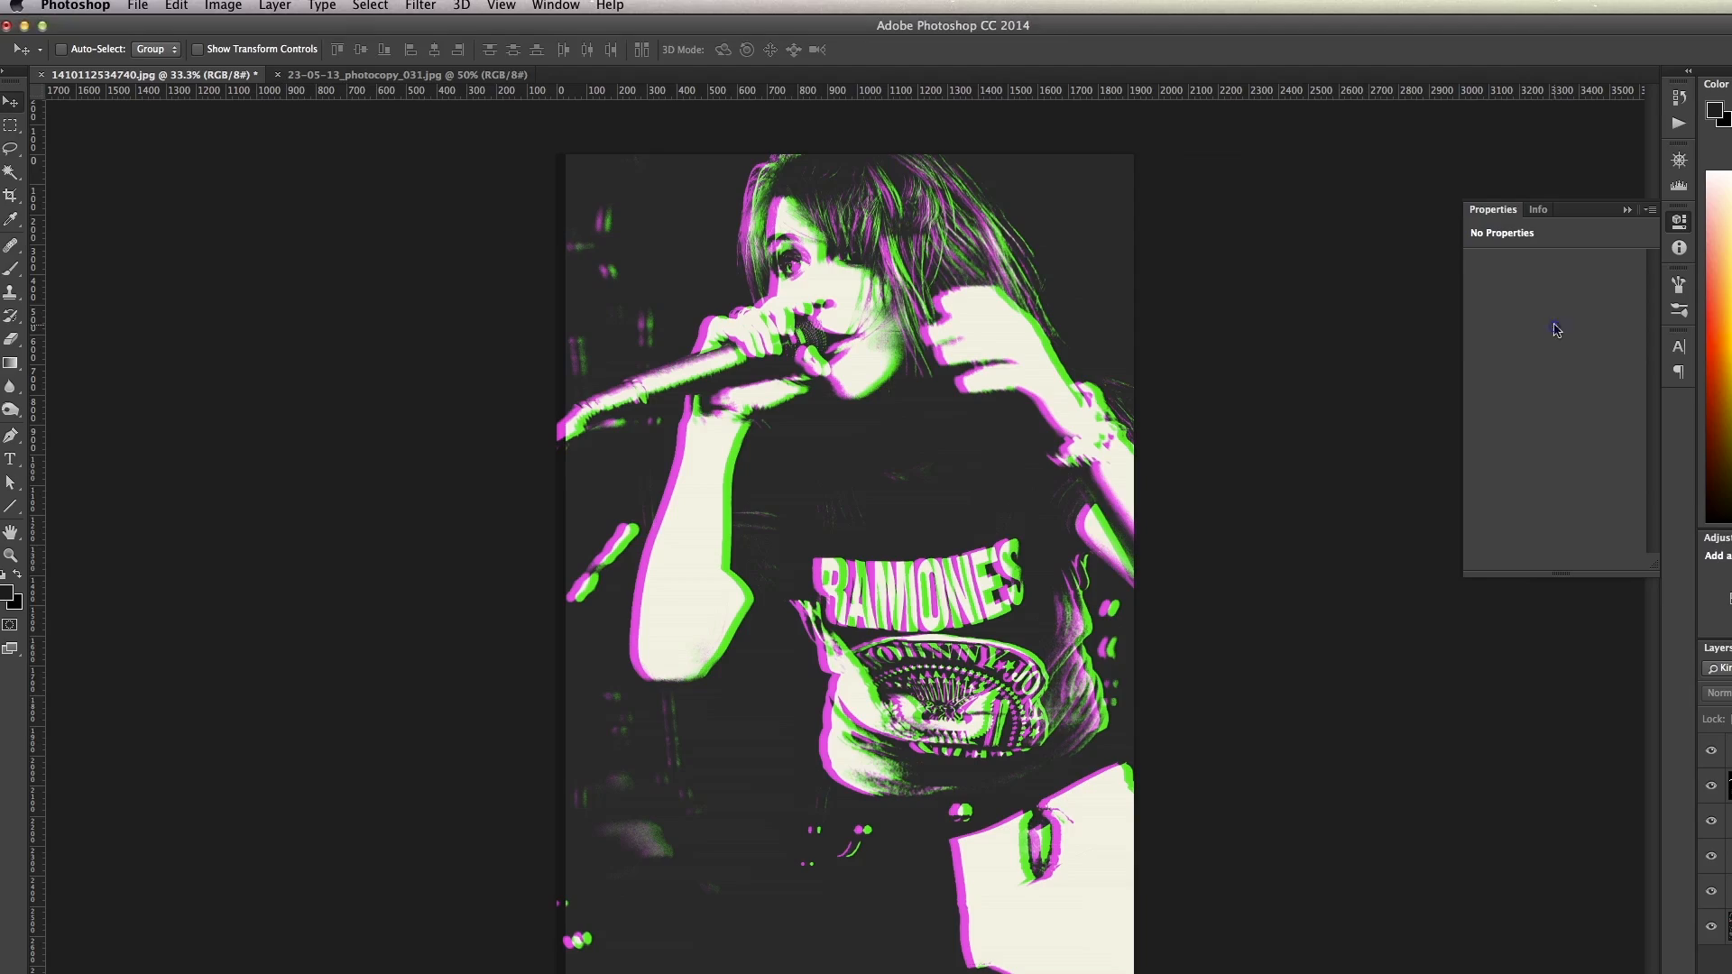
left_click(389, 76)
left_click_drag(320, 309, 464, 216)
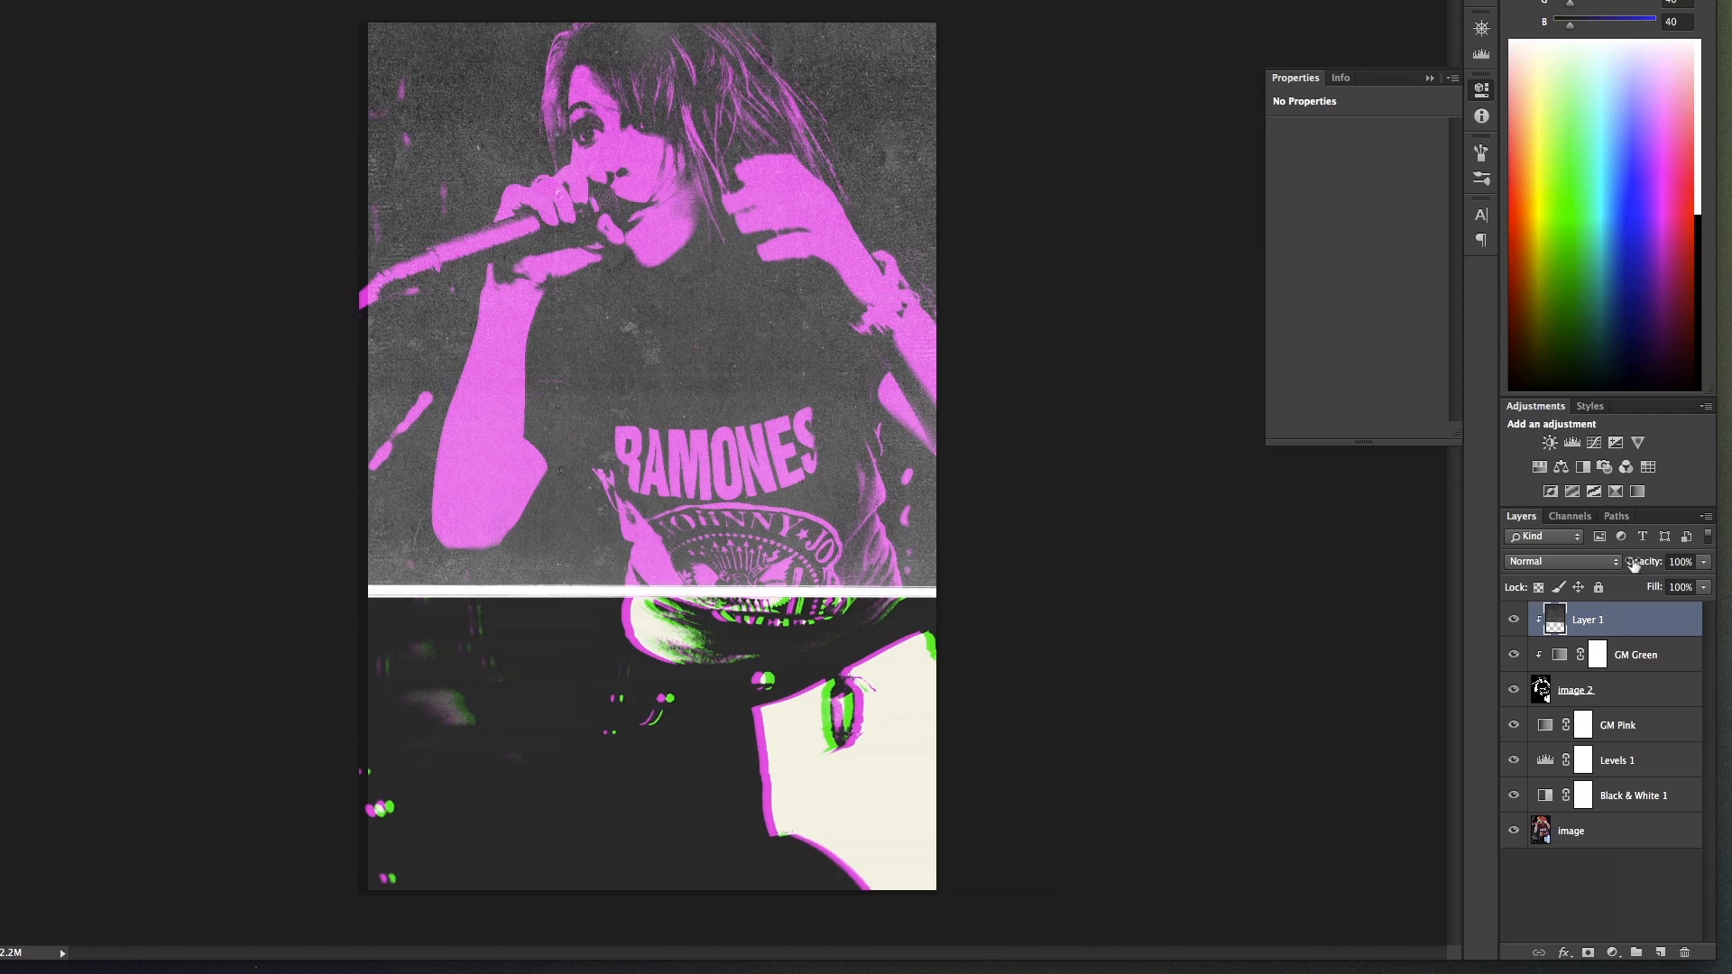
left_click(1644, 635, "alt")
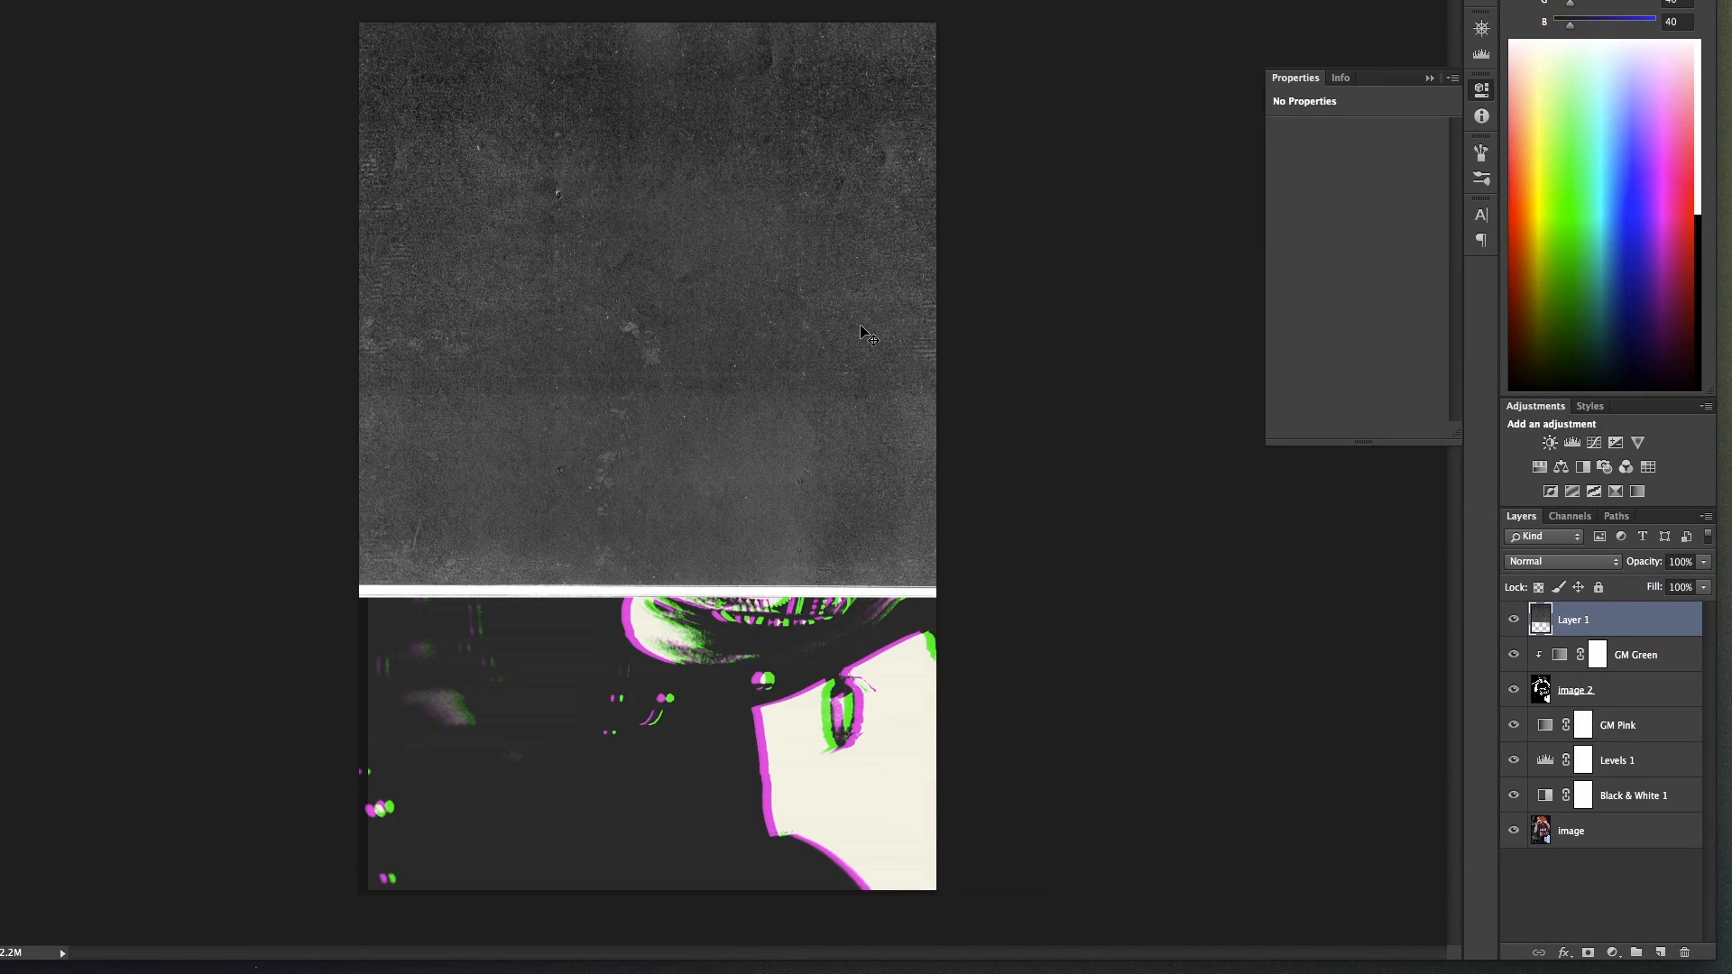
Step: Rotate the texture layer 90° clockwise with Free Transform and position it to cover the whole canvas
left_click_drag(616, 240, 600, 313)
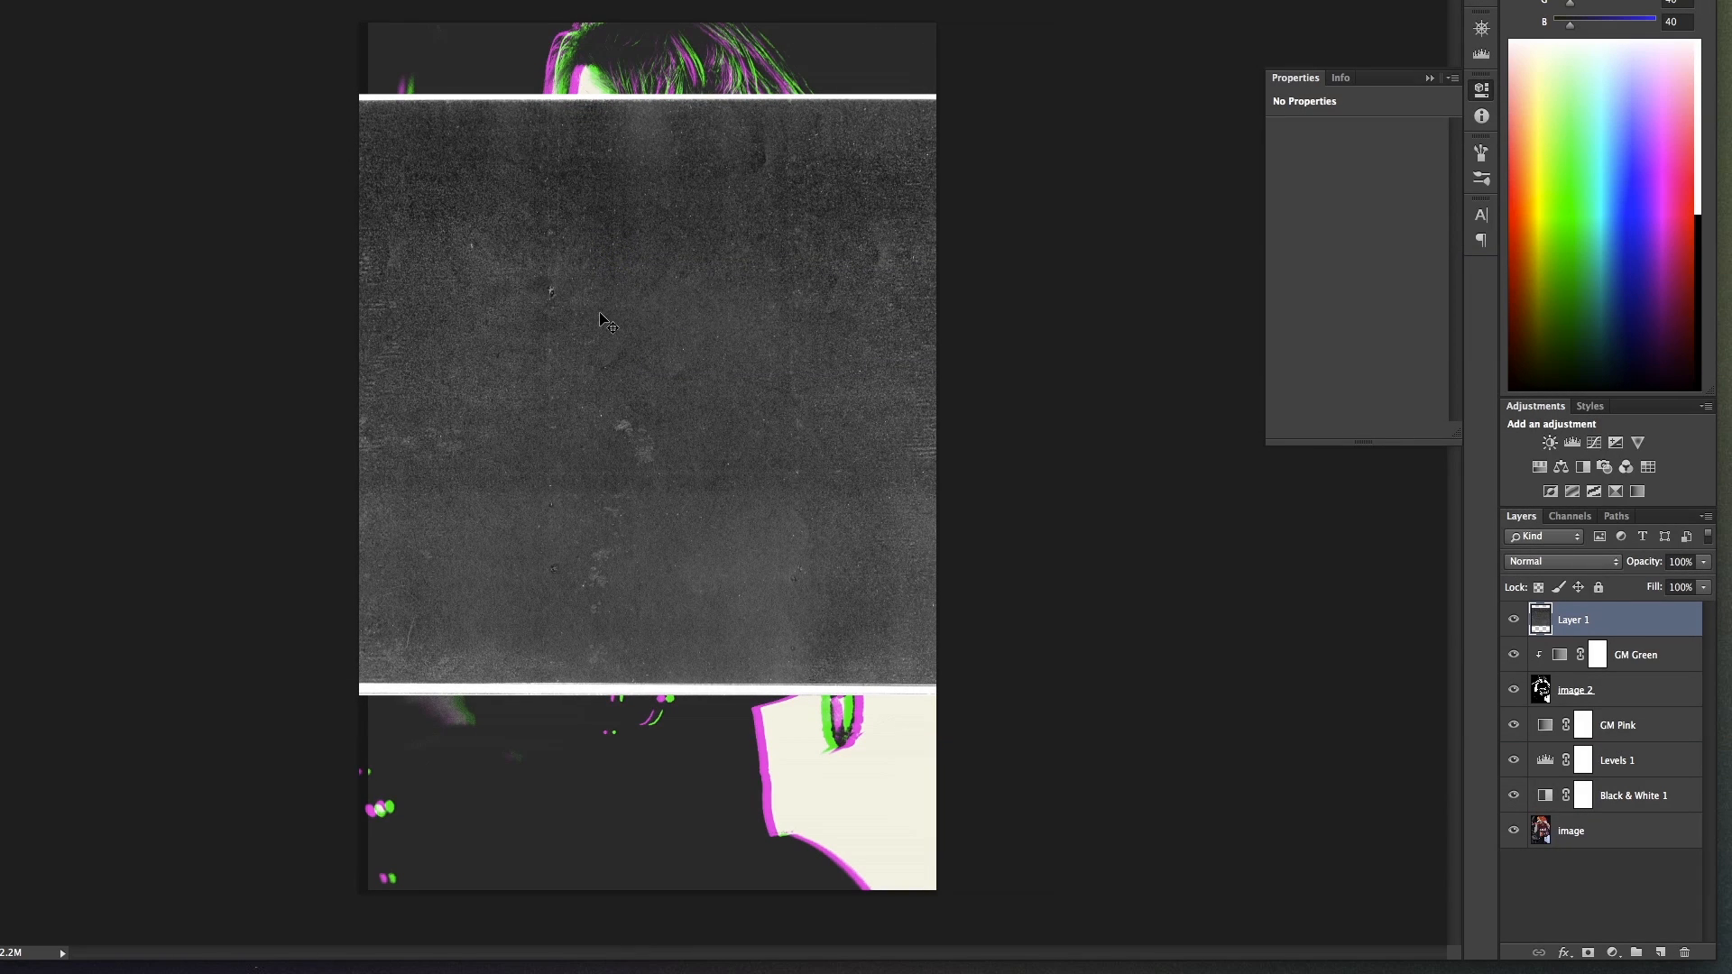
key("ctrl+t")
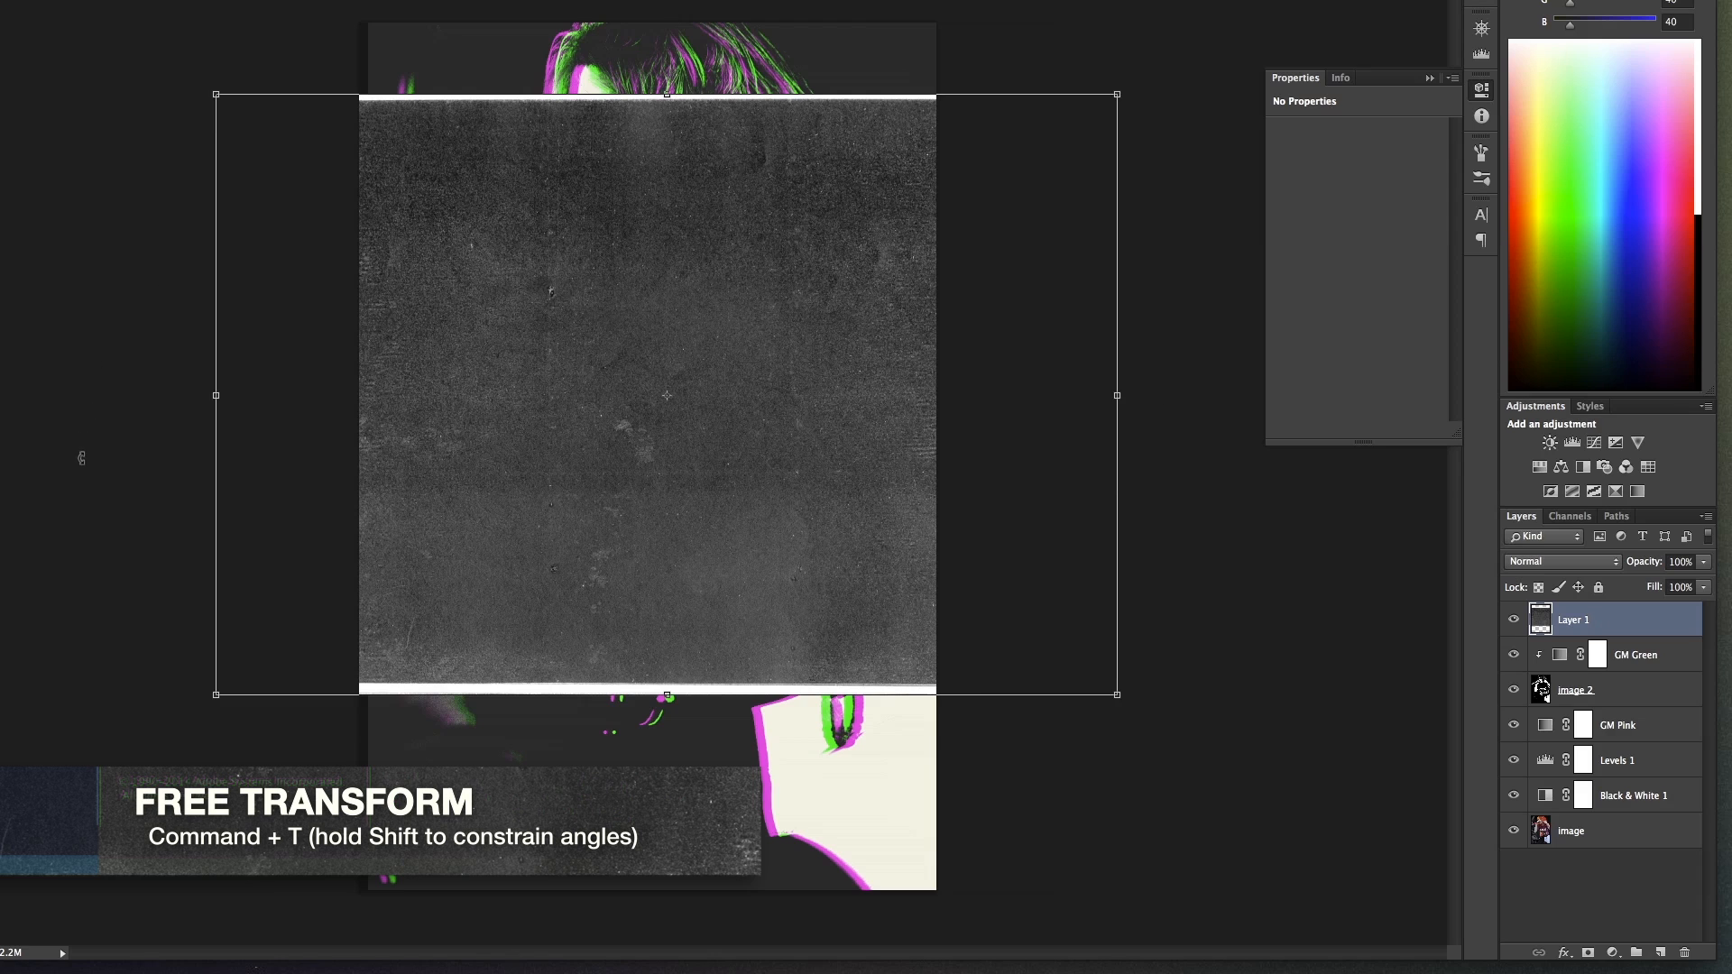
left_click_drag(82, 518, 613, 99)
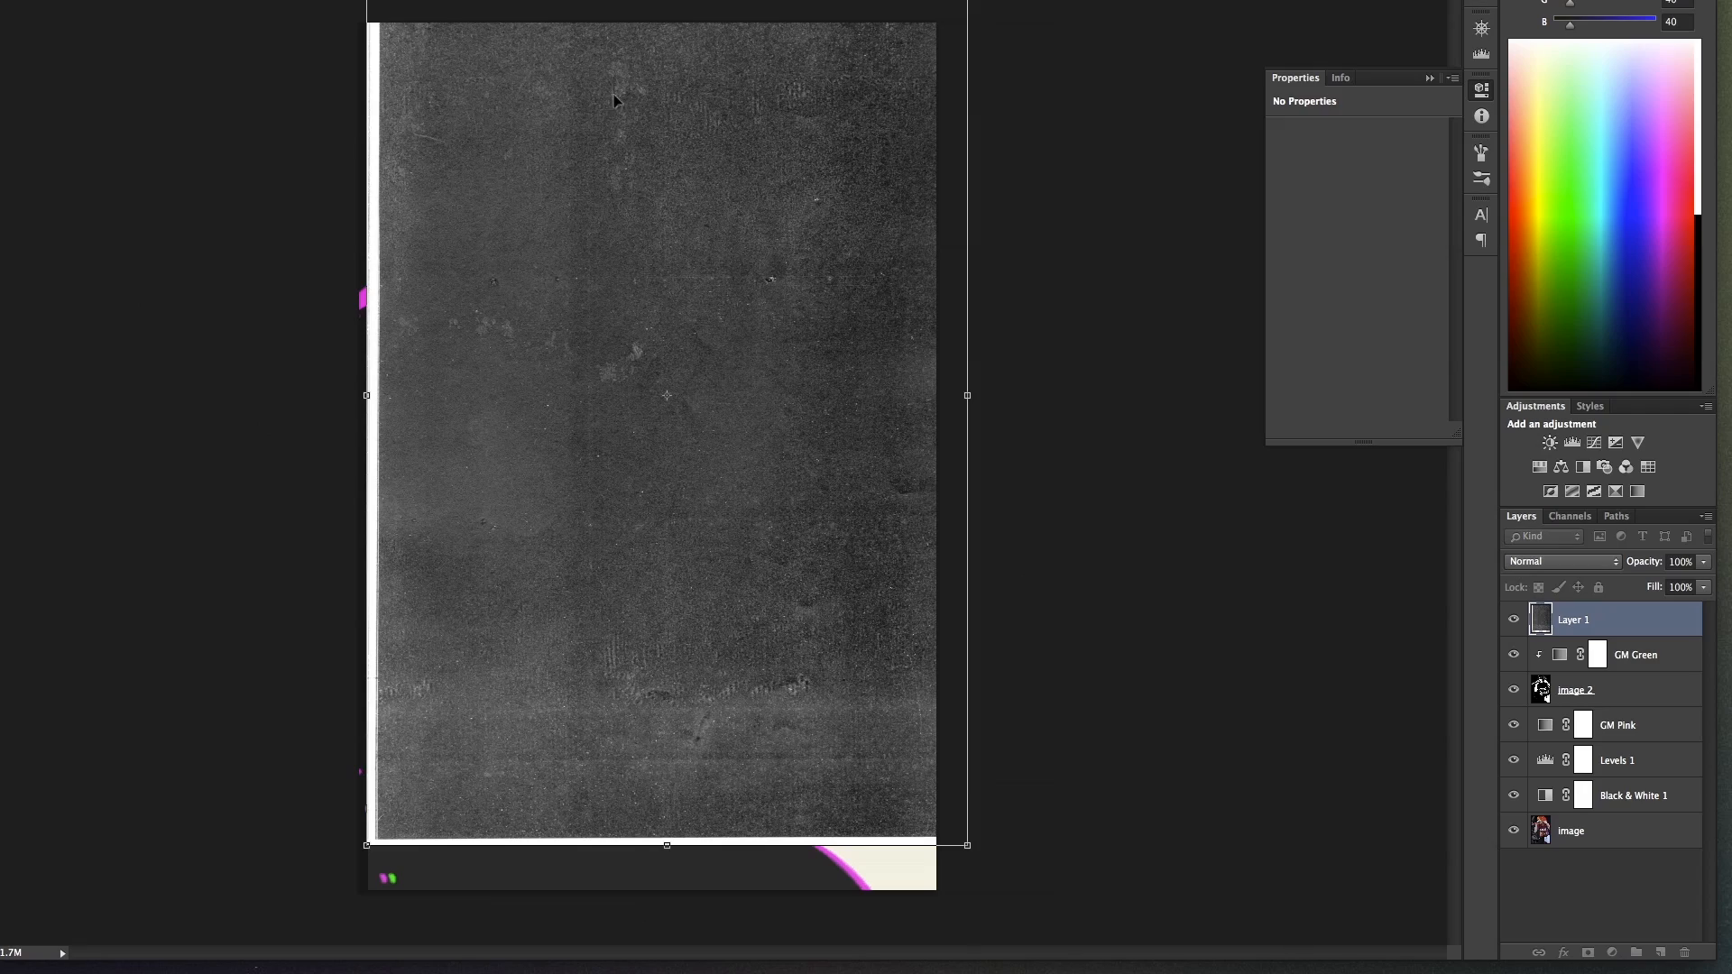
left_click_drag(614, 290, 588, 354)
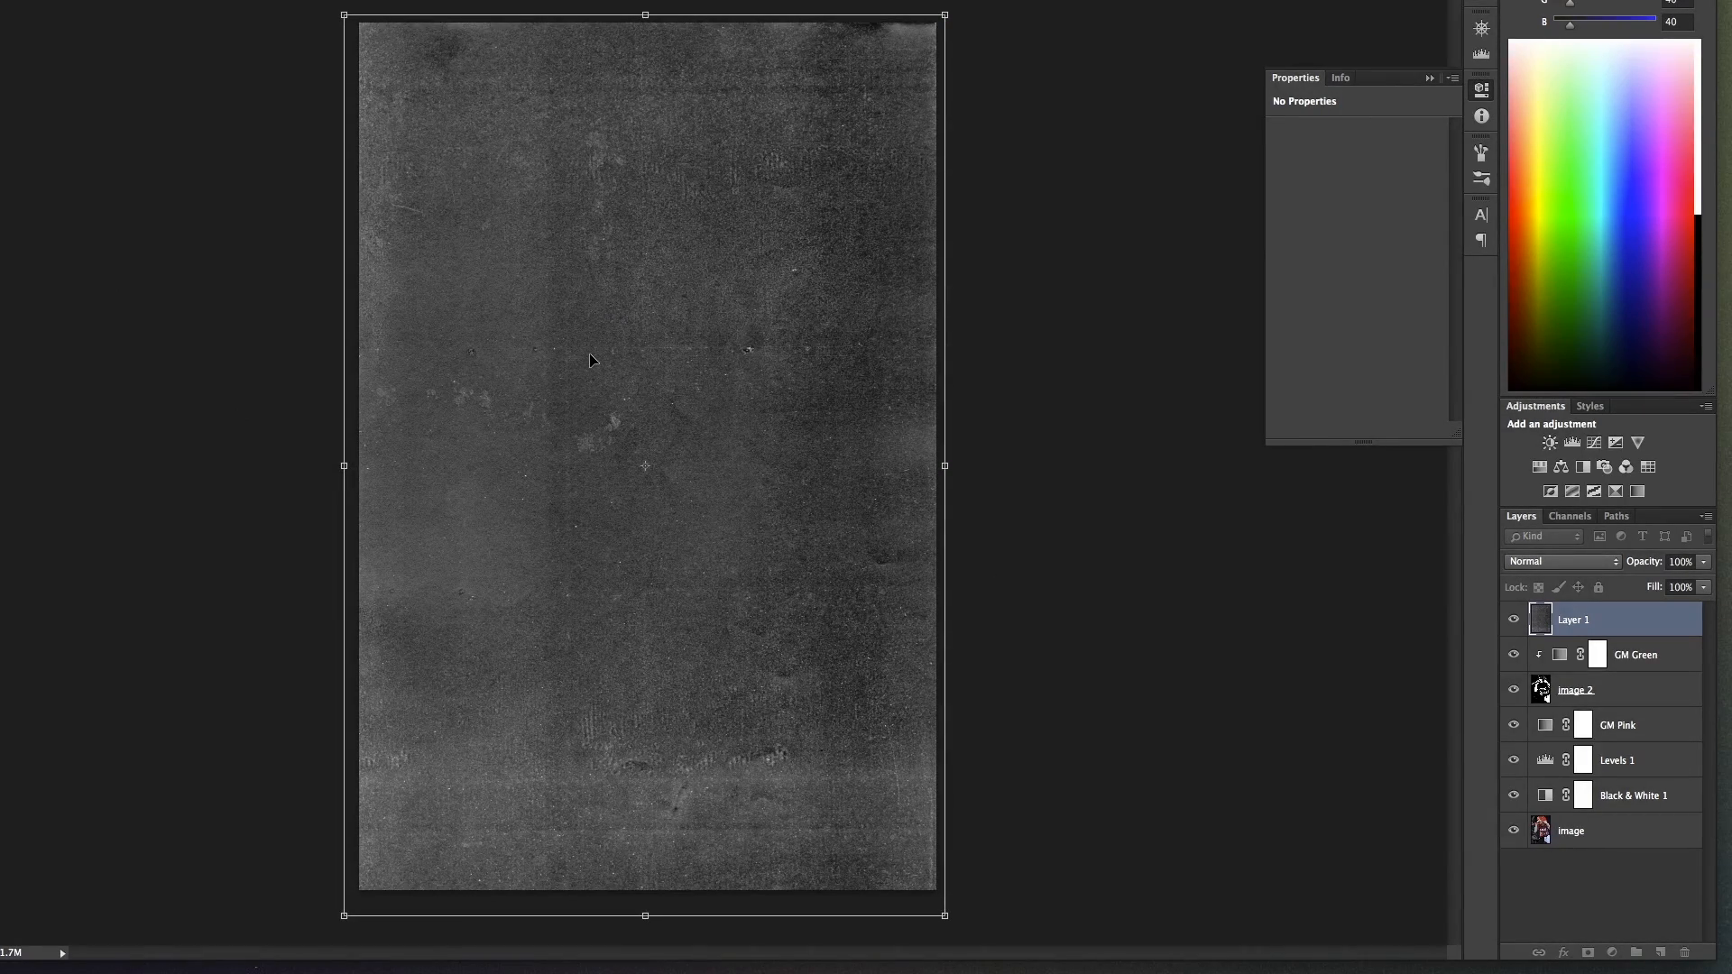
key("Return")
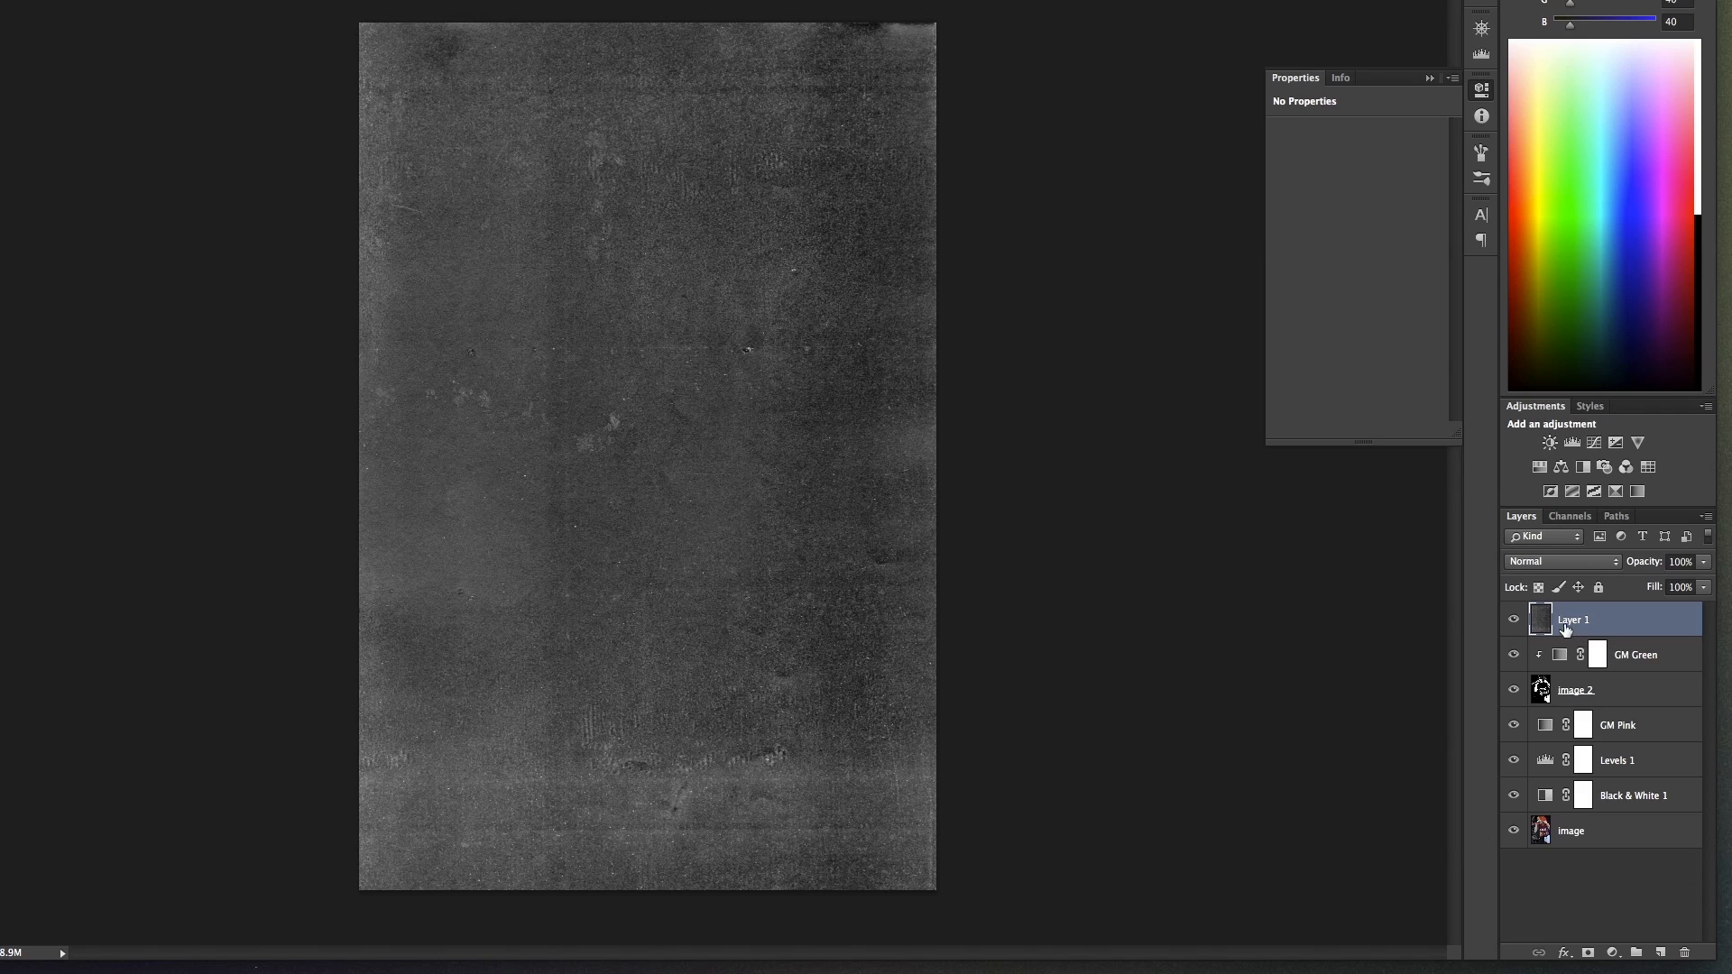
Step: Rename the rotated photocopy layer "texture" and set its blend mode to Screen
double_click(1565, 622)
type("texture")
key("Return")
left_click(1612, 562)
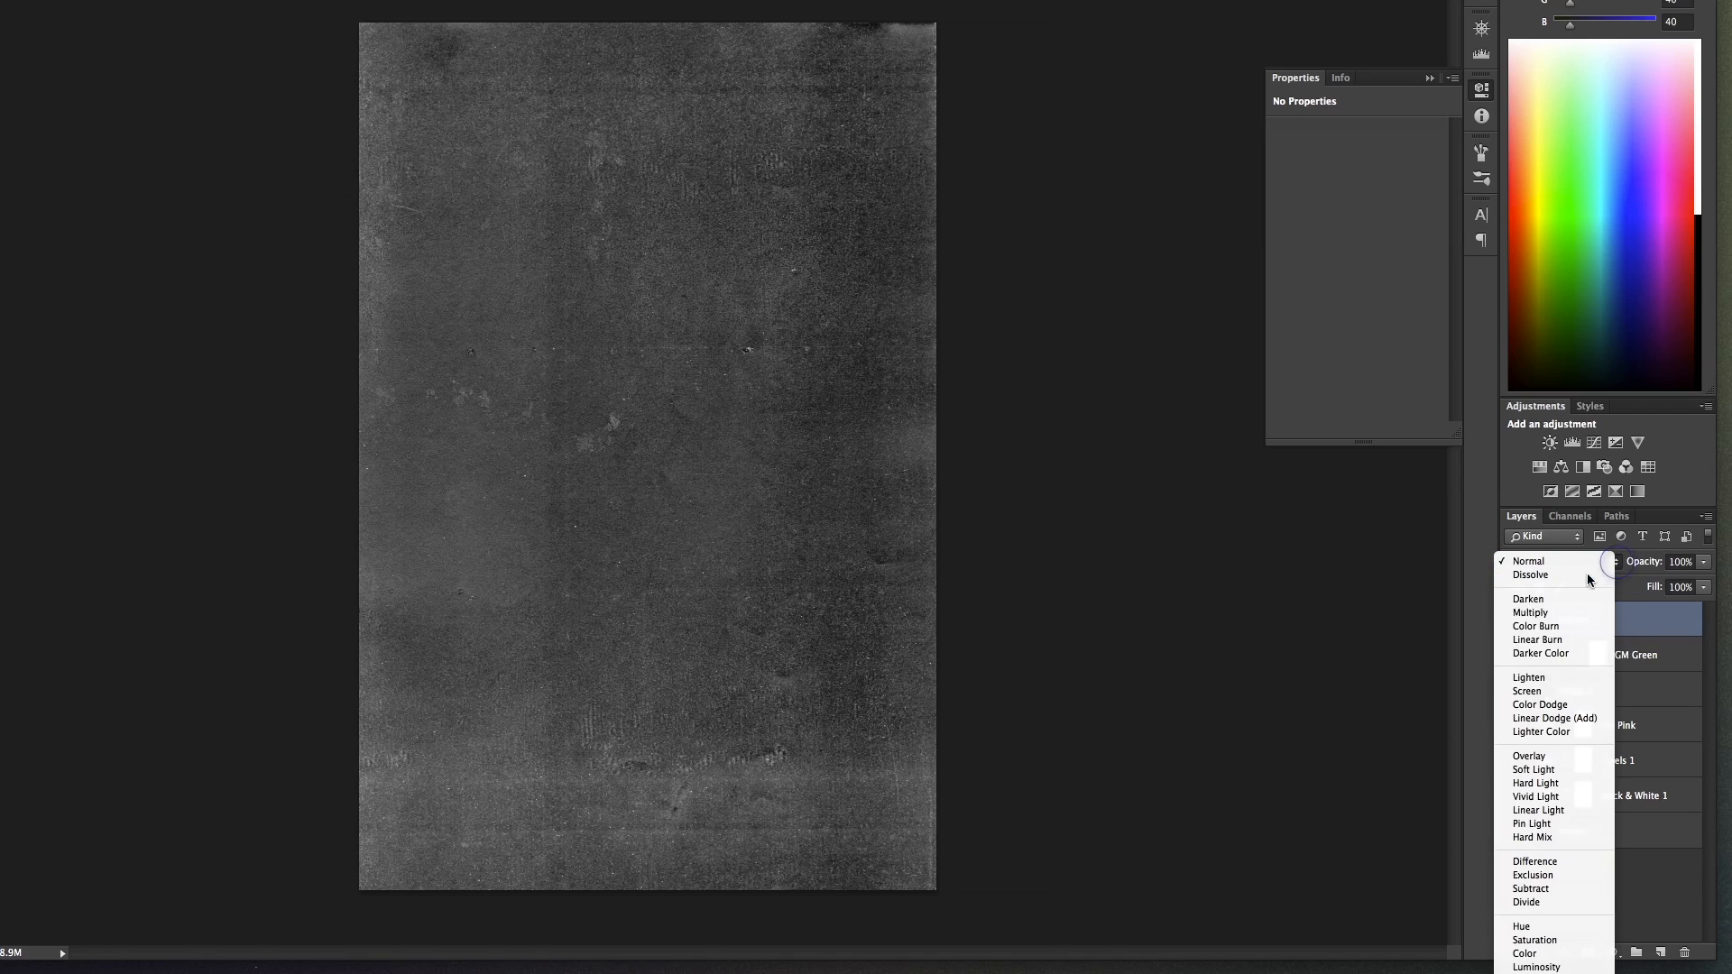
left_click(1574, 691)
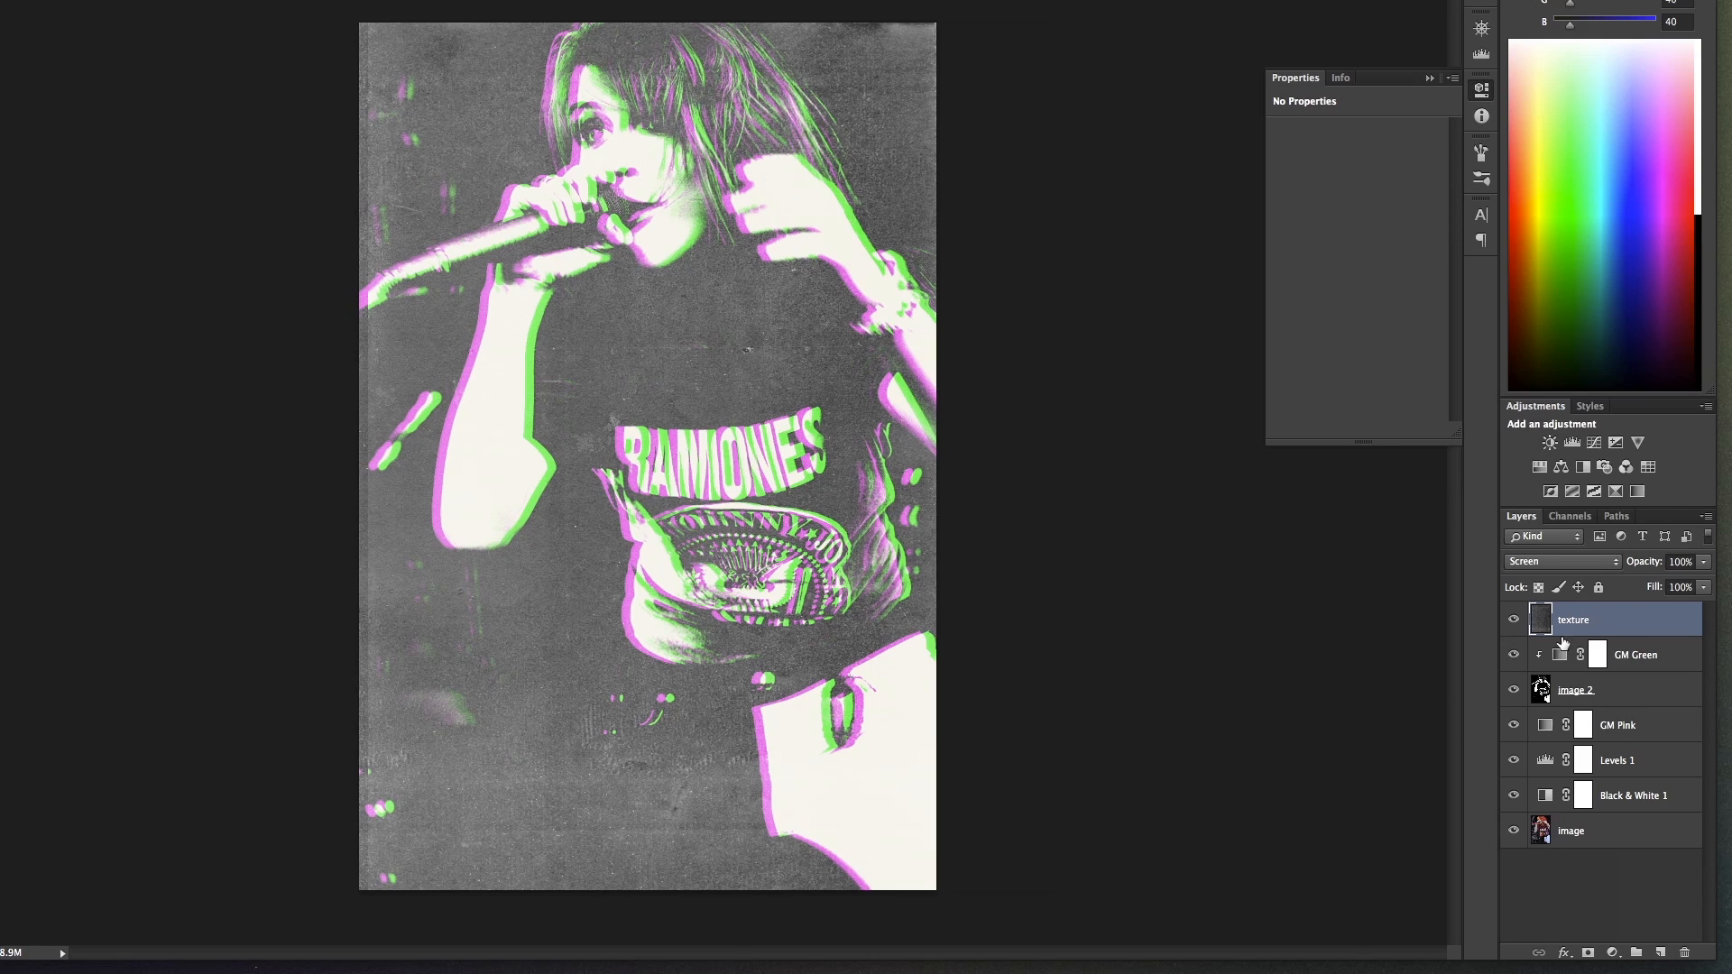
Step: Open the texture layer's blending options and raise the Blend If This Layer black point to 84
double_click(1647, 622)
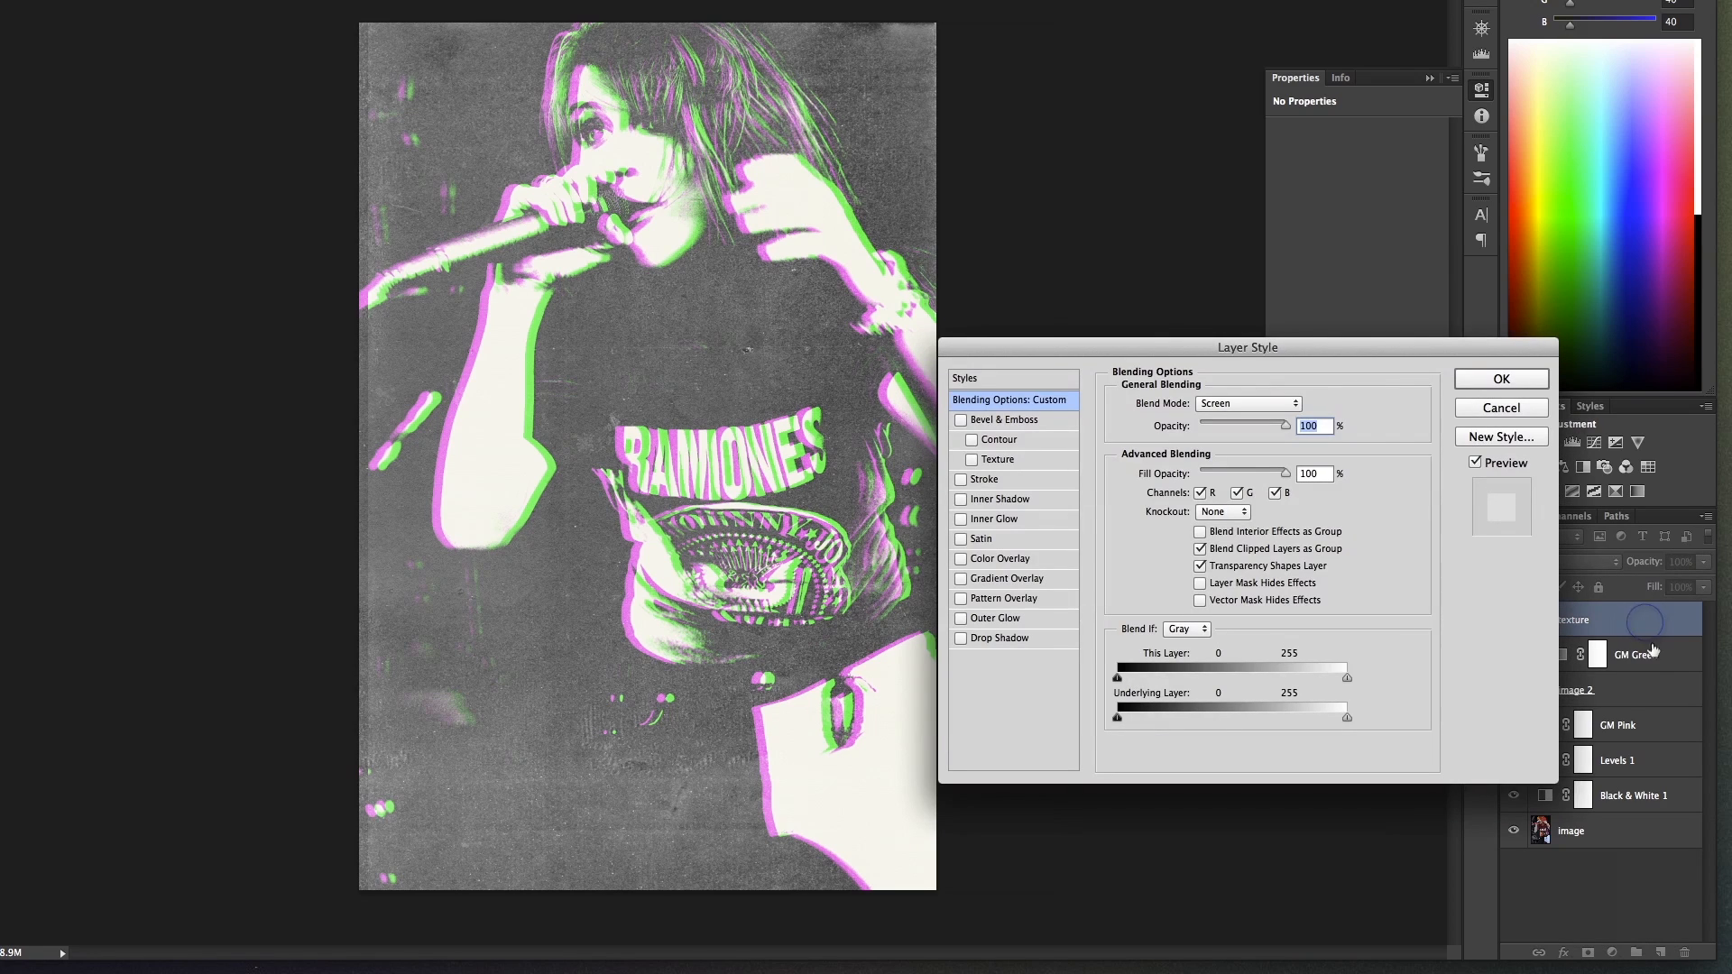
left_click_drag(1167, 348, 1100, 387)
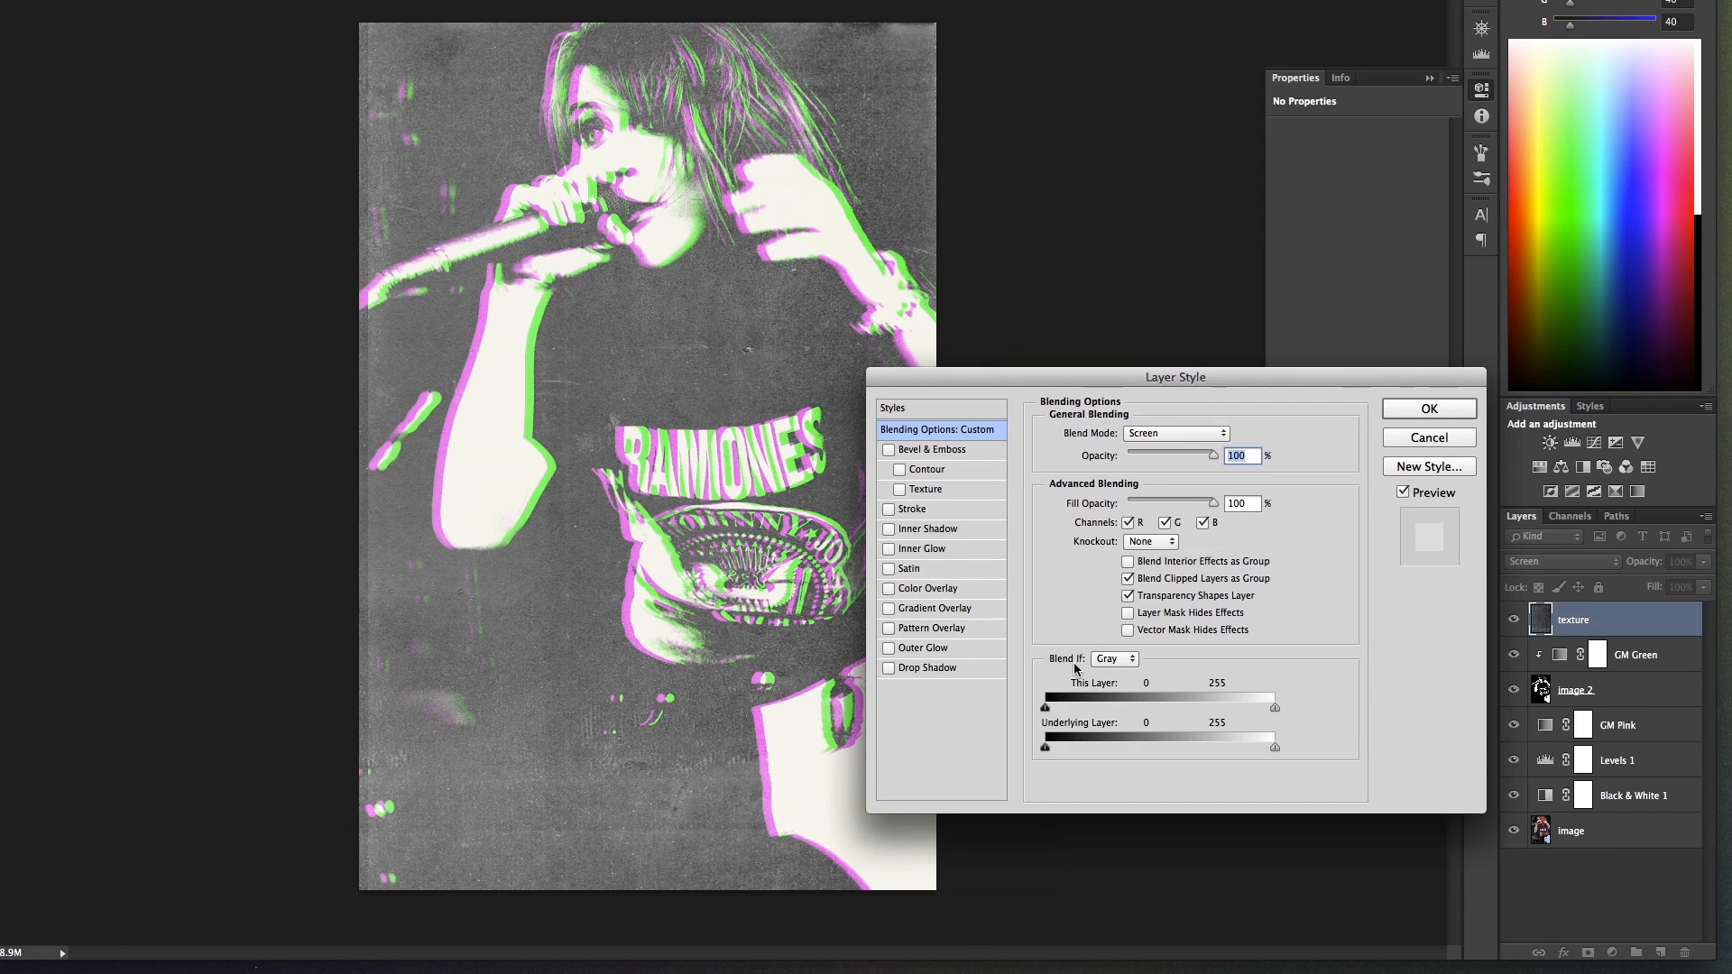
left_click_drag(1106, 388, 1171, 410)
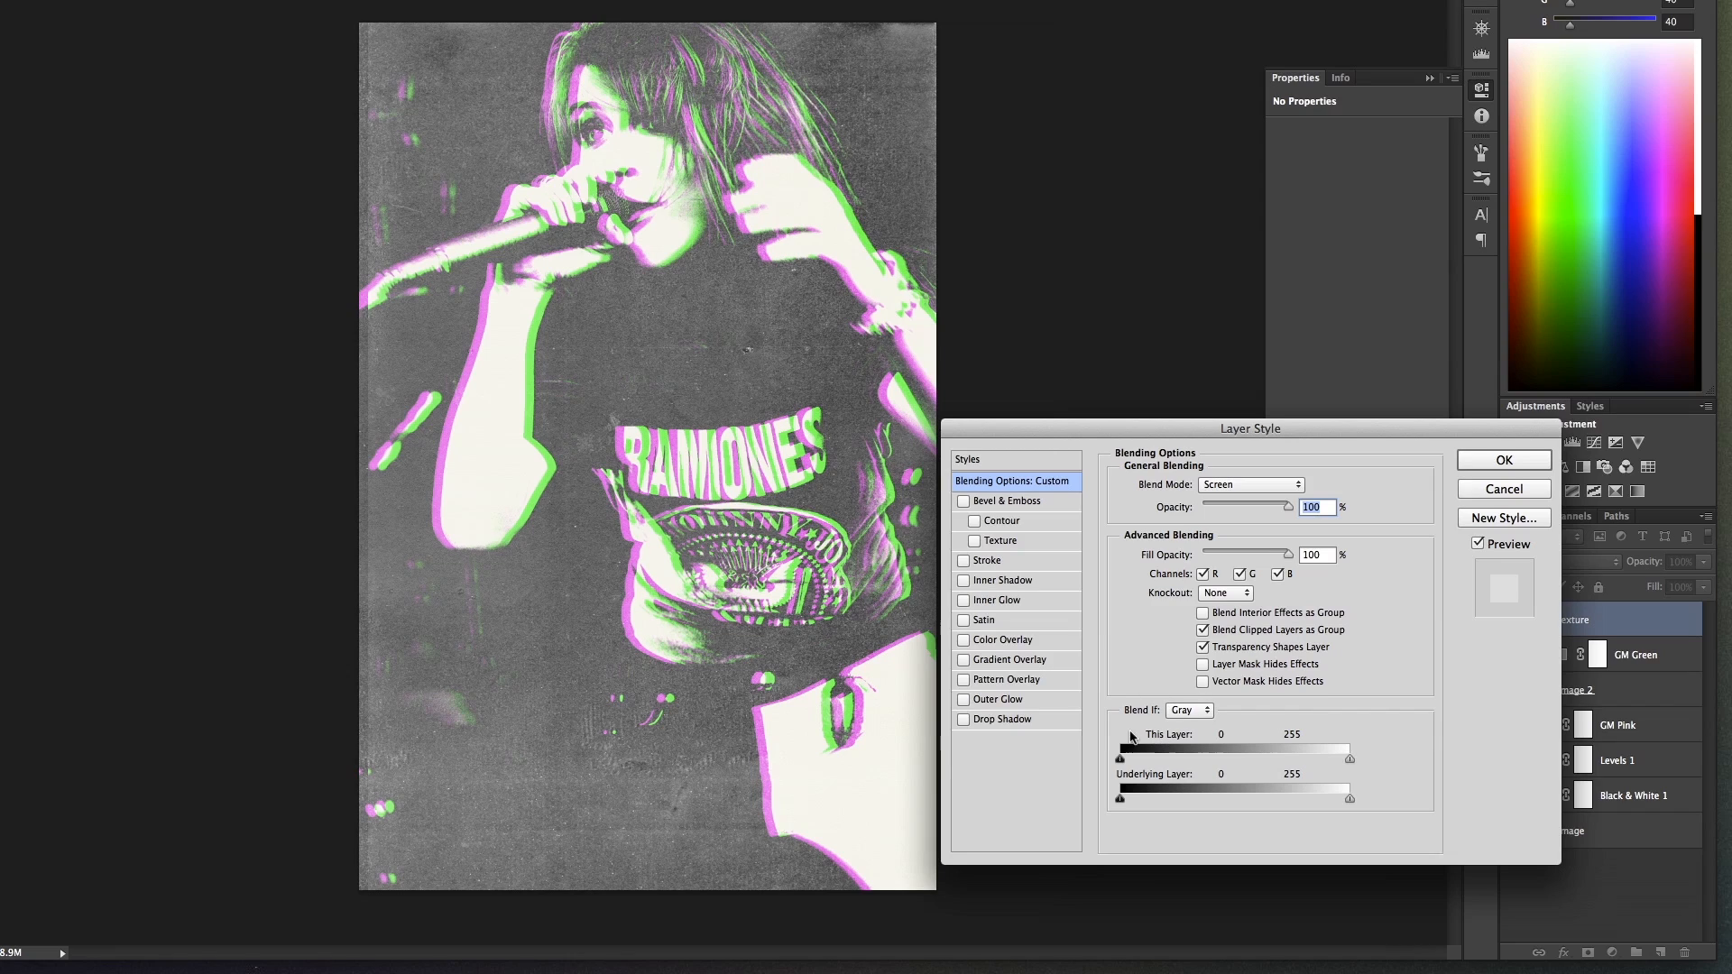
mouse_move(1124, 761)
left_mouse_down()
mouse_move(1207, 763)
mouse_move(1100, 780)
left_mouse_up()
mouse_move(1348, 757)
left_mouse_down()
mouse_move(1188, 762)
mouse_move(1342, 750)
left_mouse_up()
mouse_move(1120, 801)
left_mouse_down()
mouse_move(1179, 812)
mouse_move(1120, 803)
left_mouse_up()
mouse_move(1333, 809)
left_mouse_down()
mouse_move(1231, 816)
mouse_move(1346, 821)
left_mouse_up()
mouse_move(1119, 798)
left_mouse_down()
mouse_move(1197, 815)
mouse_move(1100, 825)
left_mouse_up()
left_click_drag(1124, 763, 1197, 763)
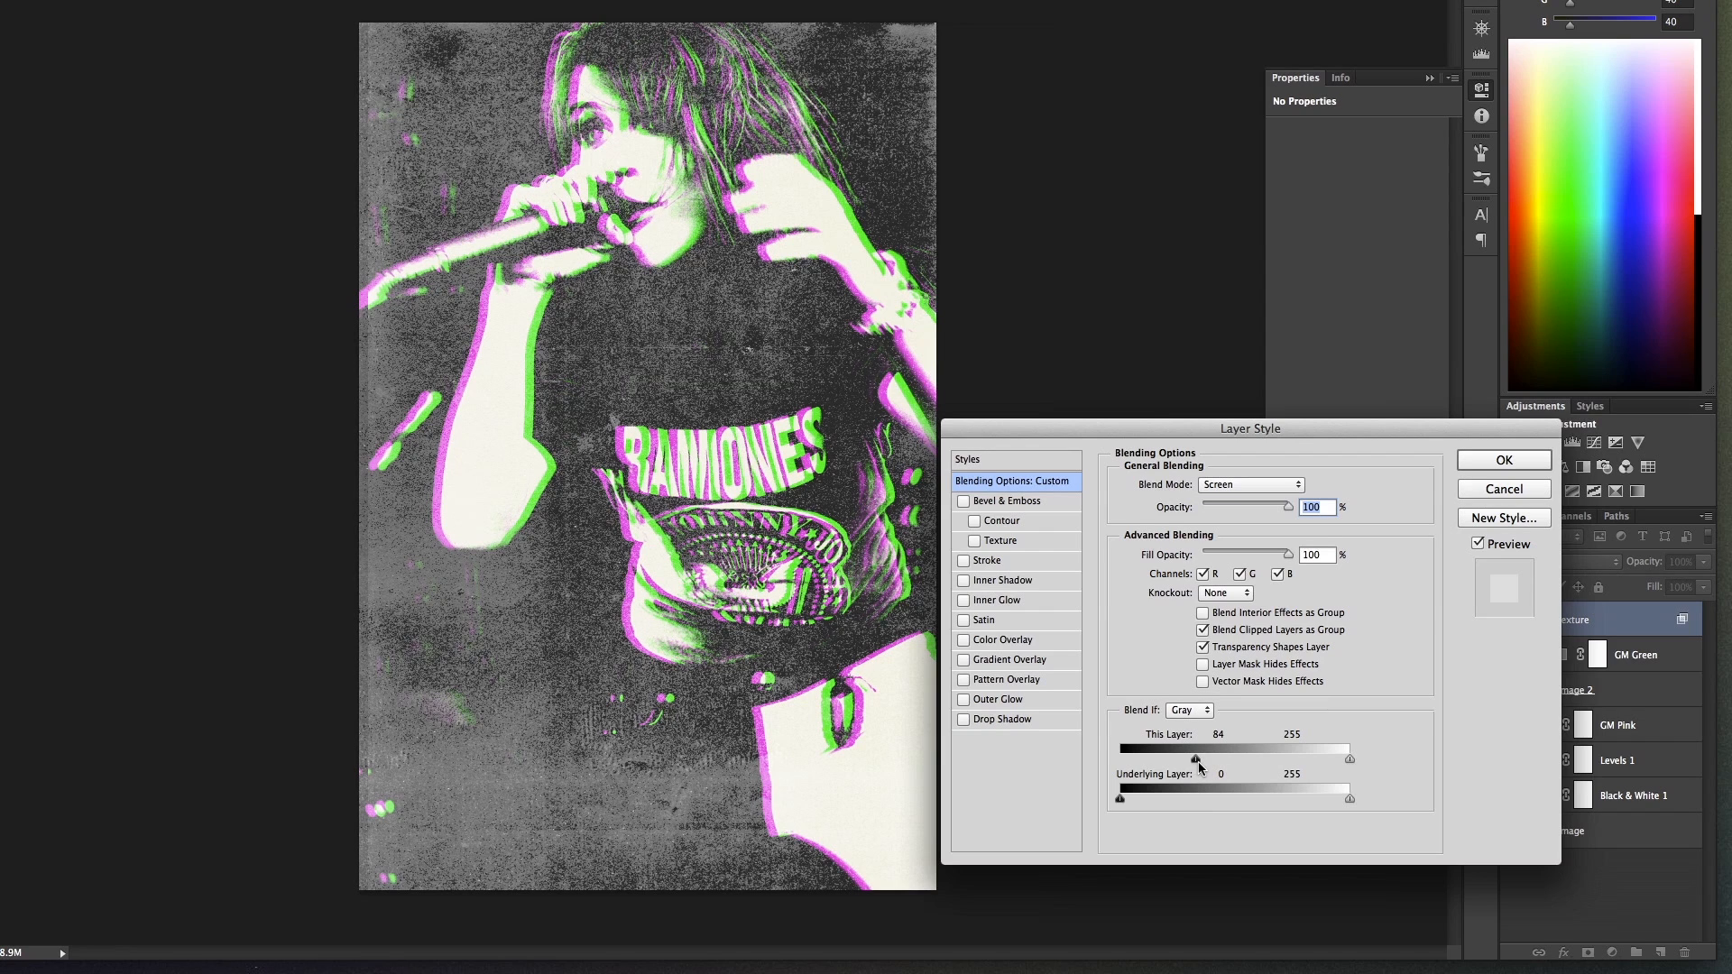
Step: Split the This Layer black point, setting its upper half to 207 and fine-tuning the lower half, and apply the blending options
key("alt")
left_click_drag(1198, 759, 1315, 770)
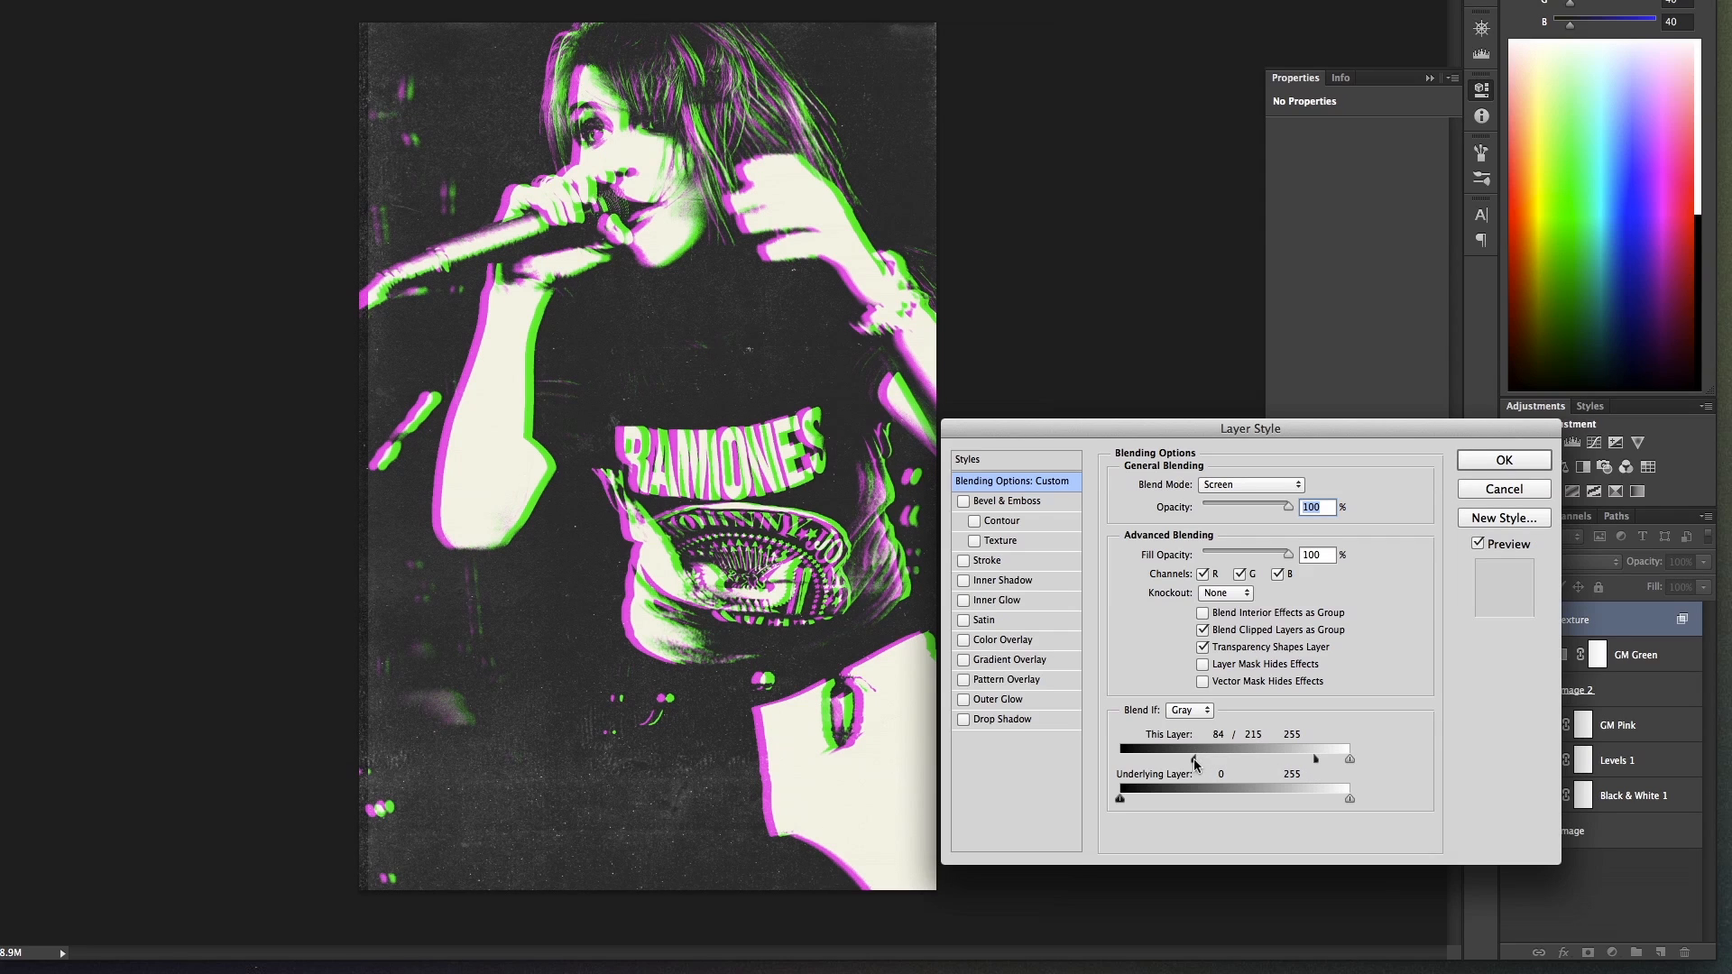
left_click_drag(1194, 759, 1209, 760)
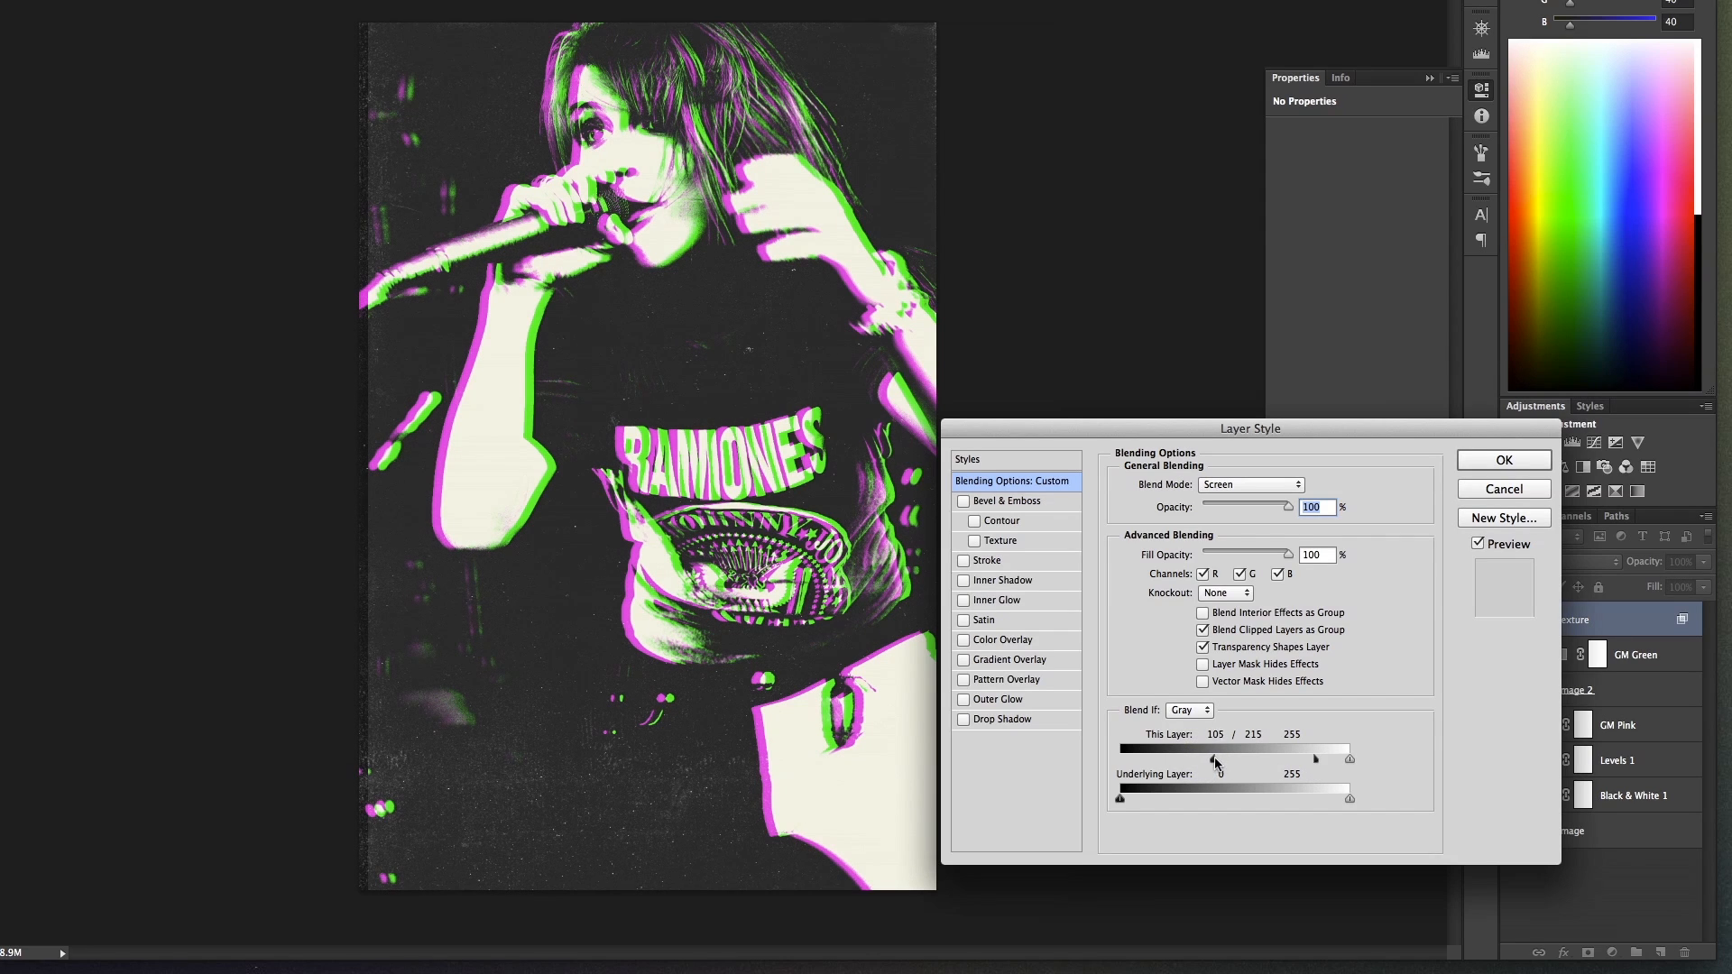
left_click_drag(1205, 758, 1202, 760)
left_click_drag(1202, 762, 1198, 760)
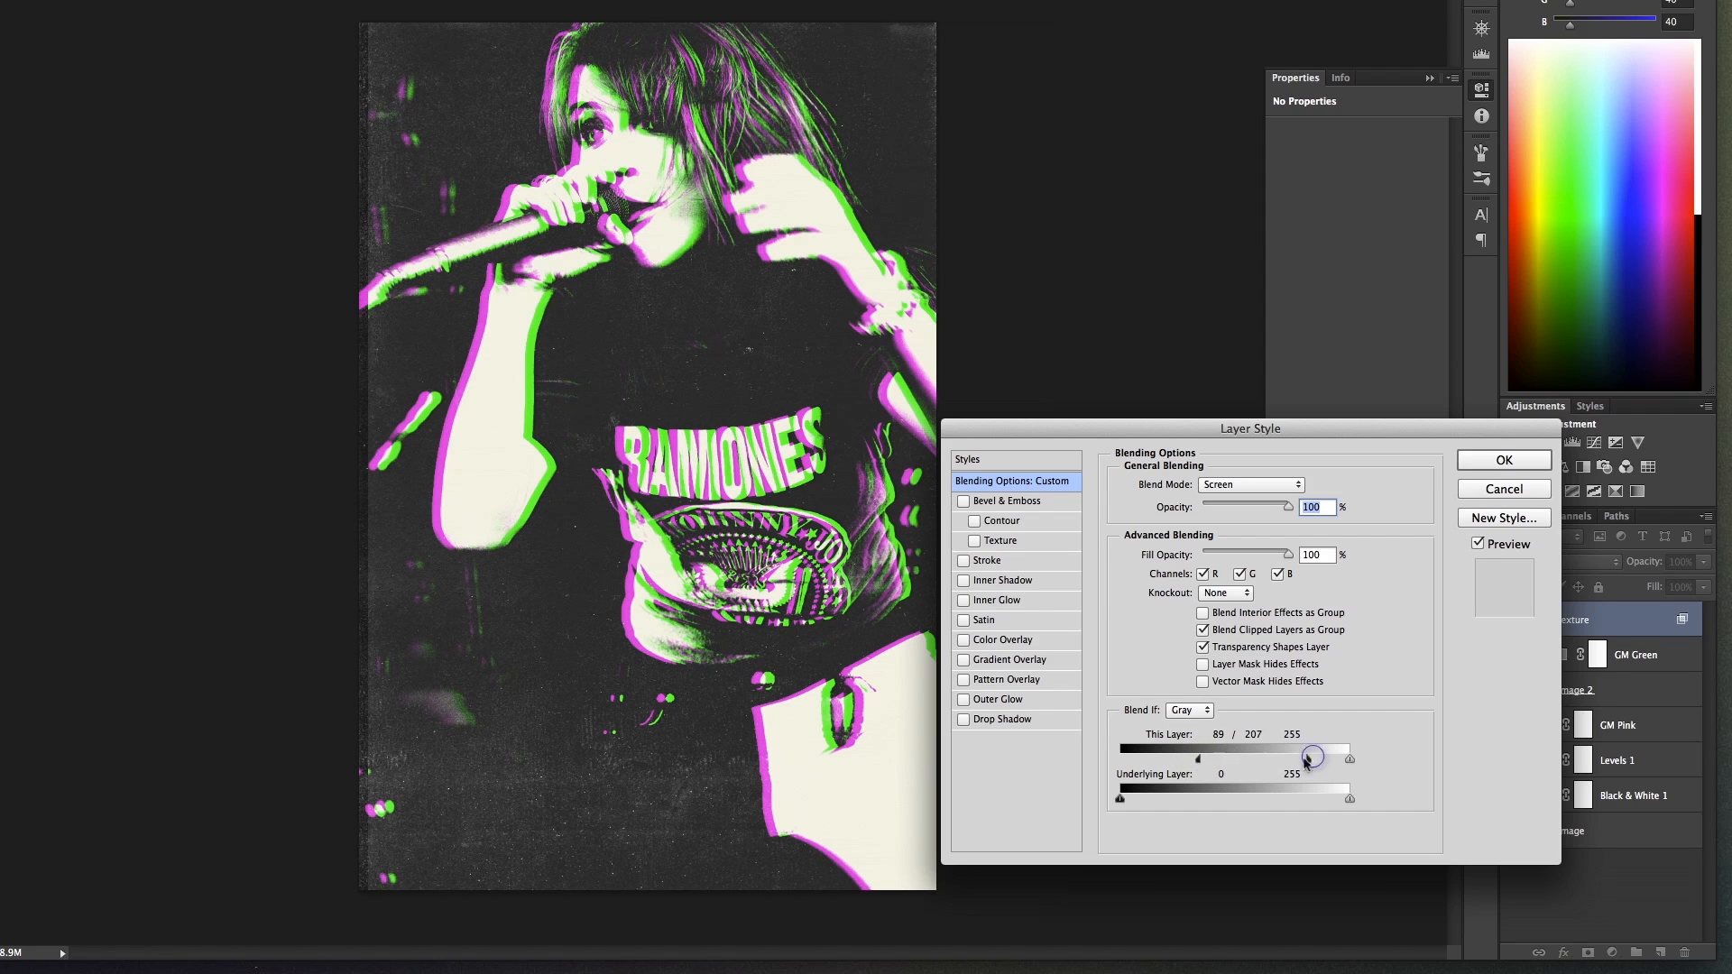
mouse_move(1316, 760)
left_mouse_down()
mouse_move(1277, 767)
mouse_move(1305, 760)
left_mouse_up()
left_click_drag(1199, 761, 1204, 762)
left_click(1502, 460)
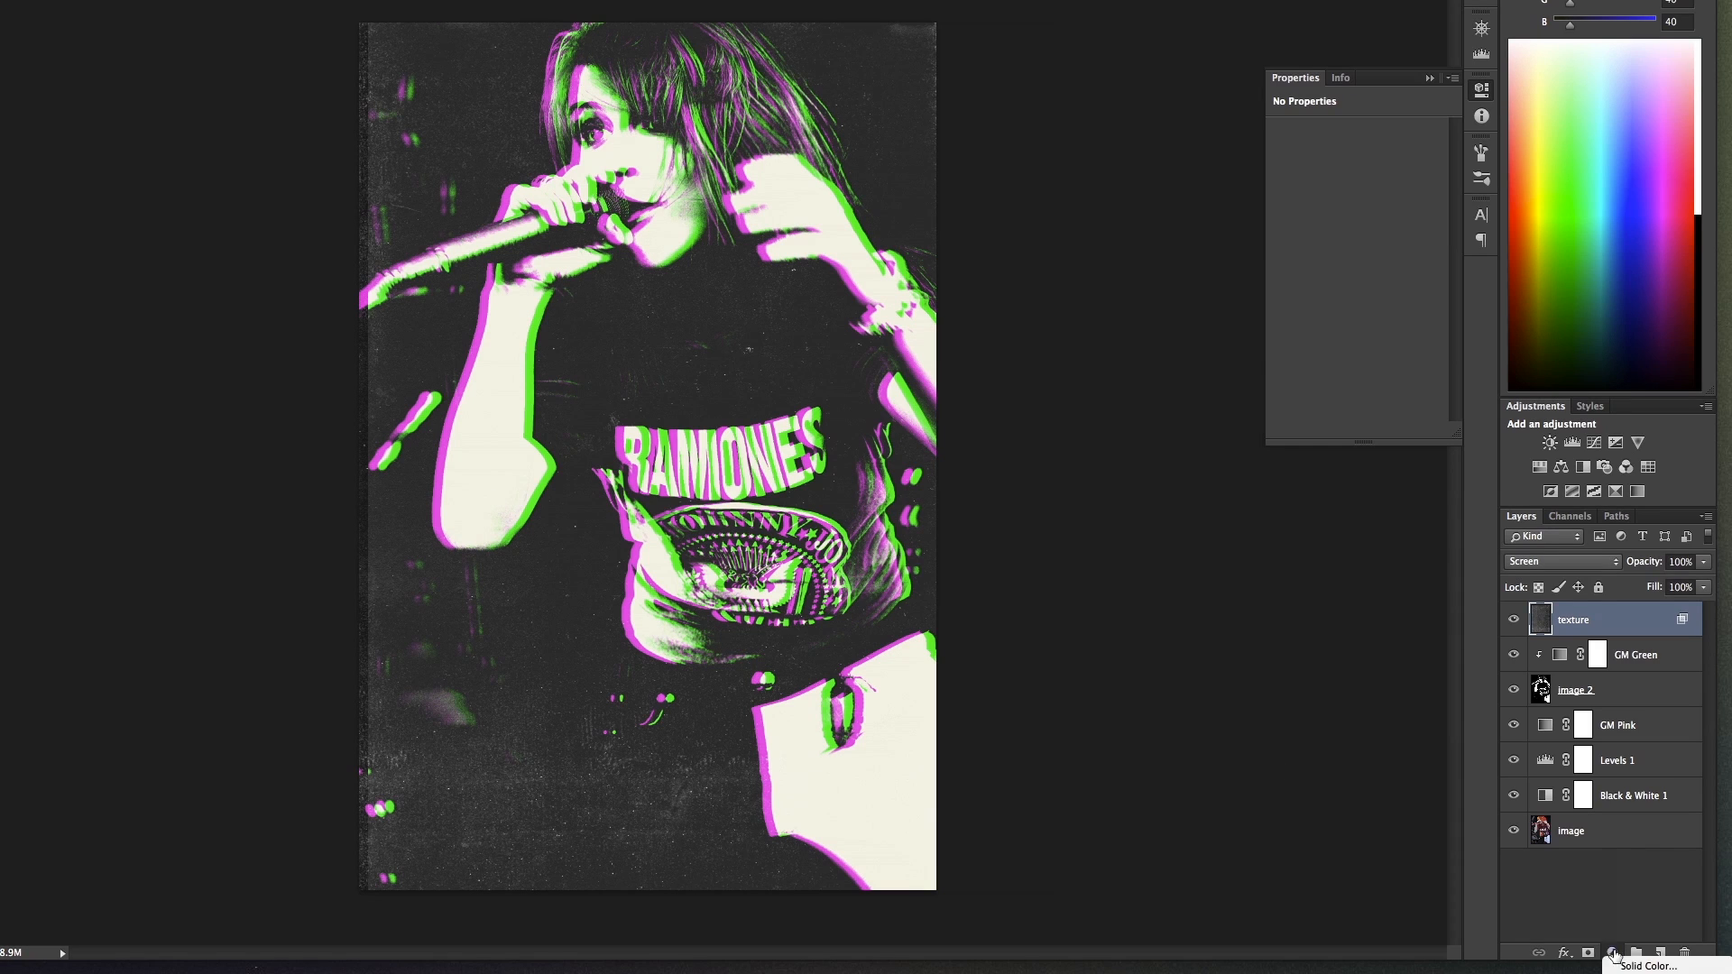
Step: Add a Levels adjustment above the texture layer with black input 18 and white input 242
left_click(1613, 953)
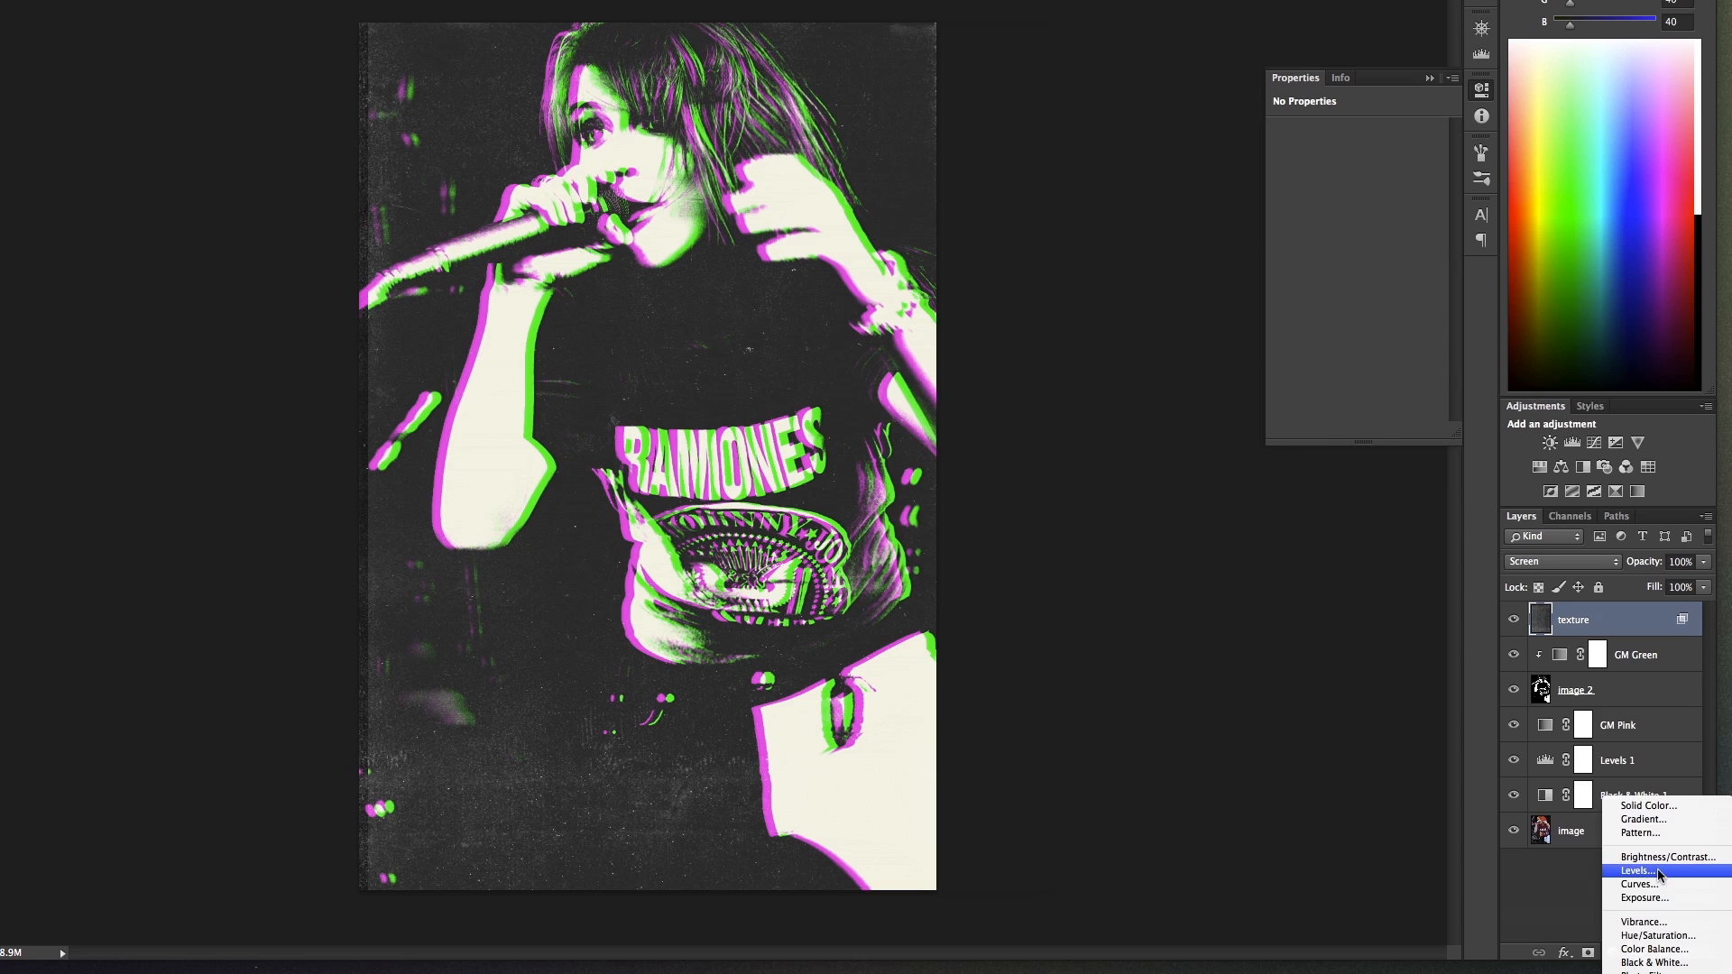
left_click(1638, 910)
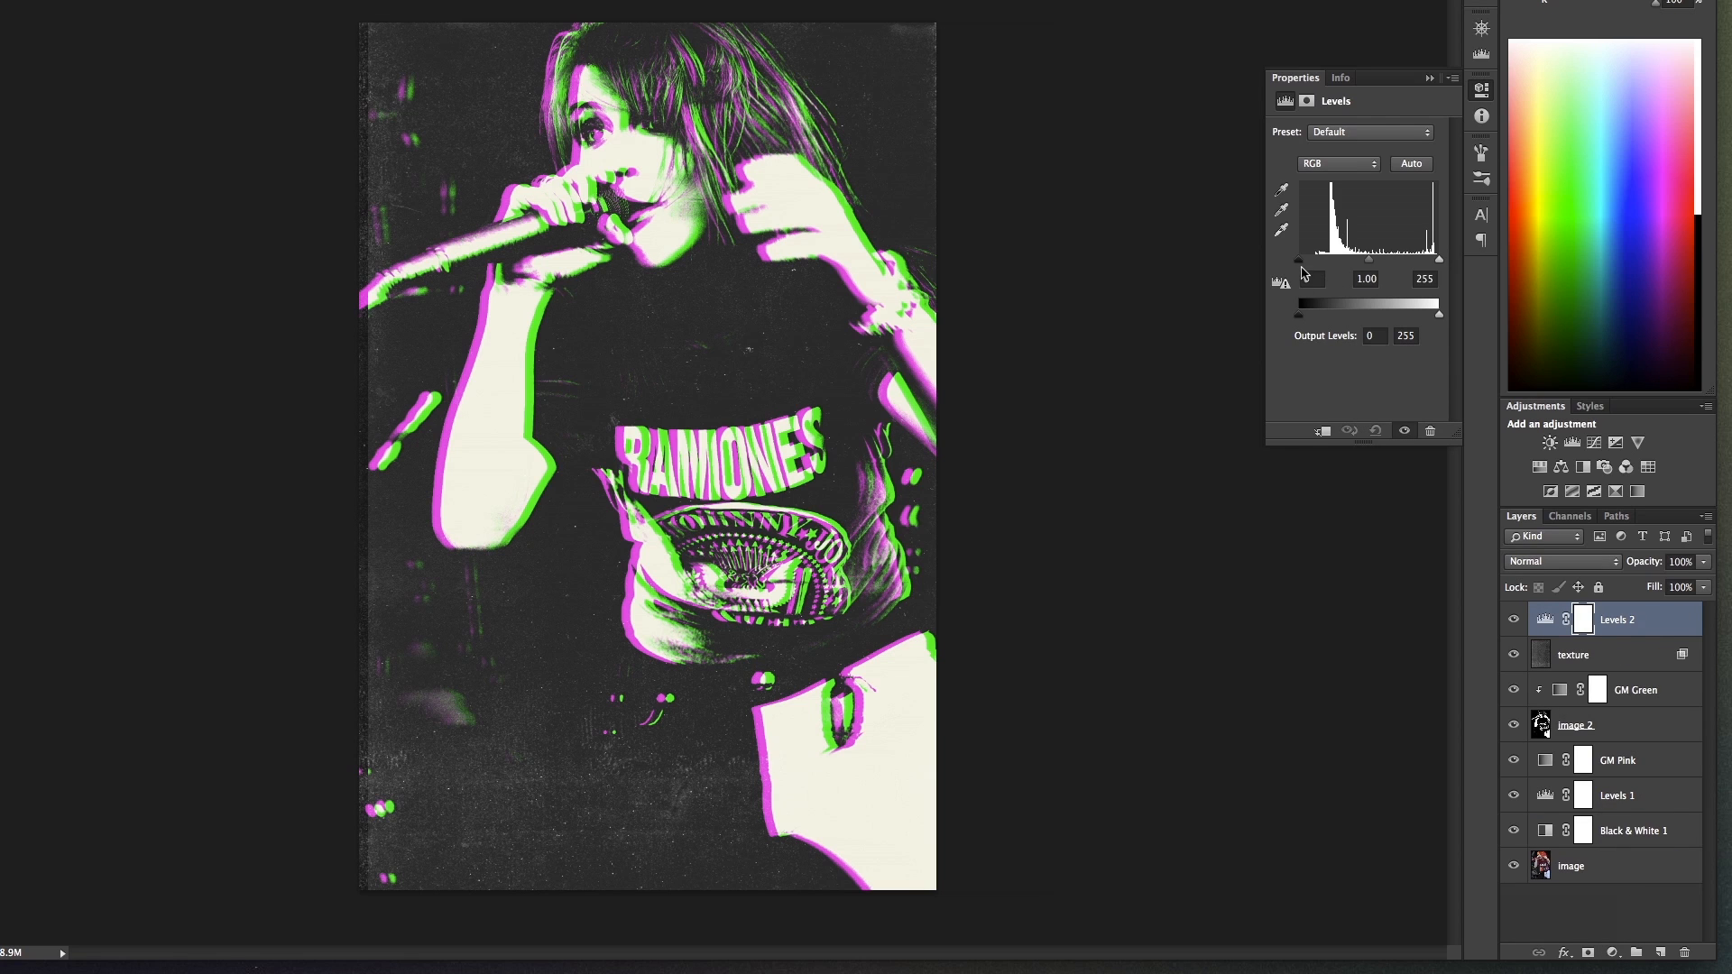
left_click_drag(1298, 260, 1307, 261)
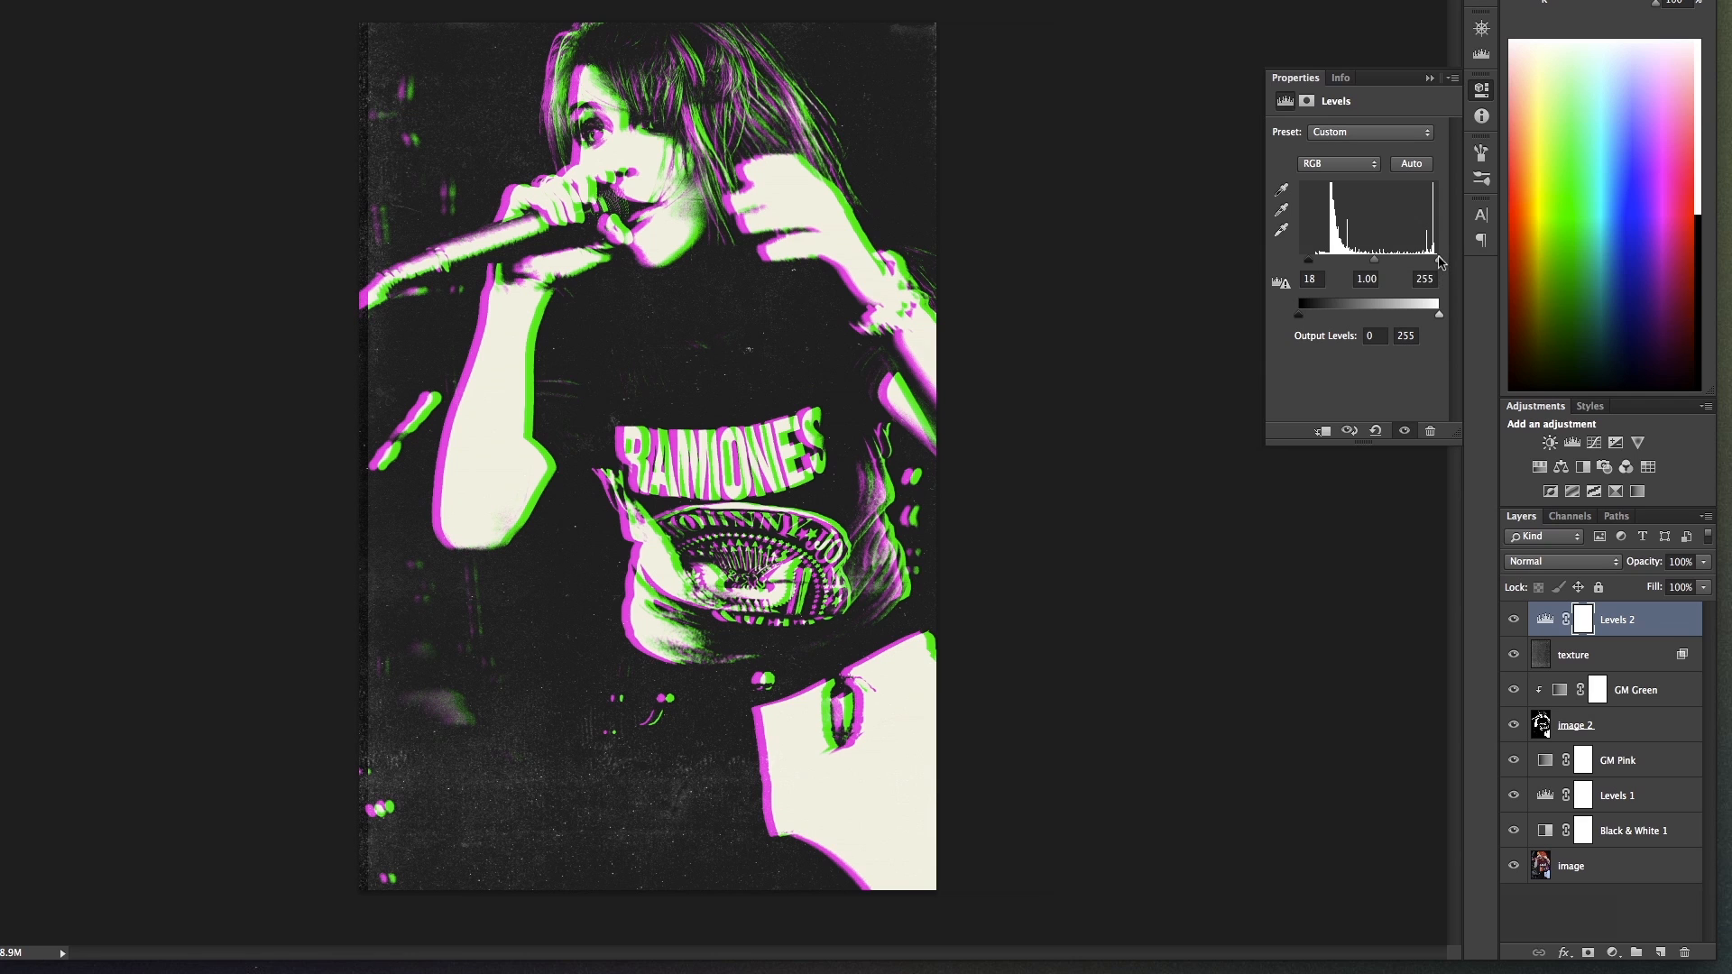
left_click_drag(1440, 261, 1429, 267)
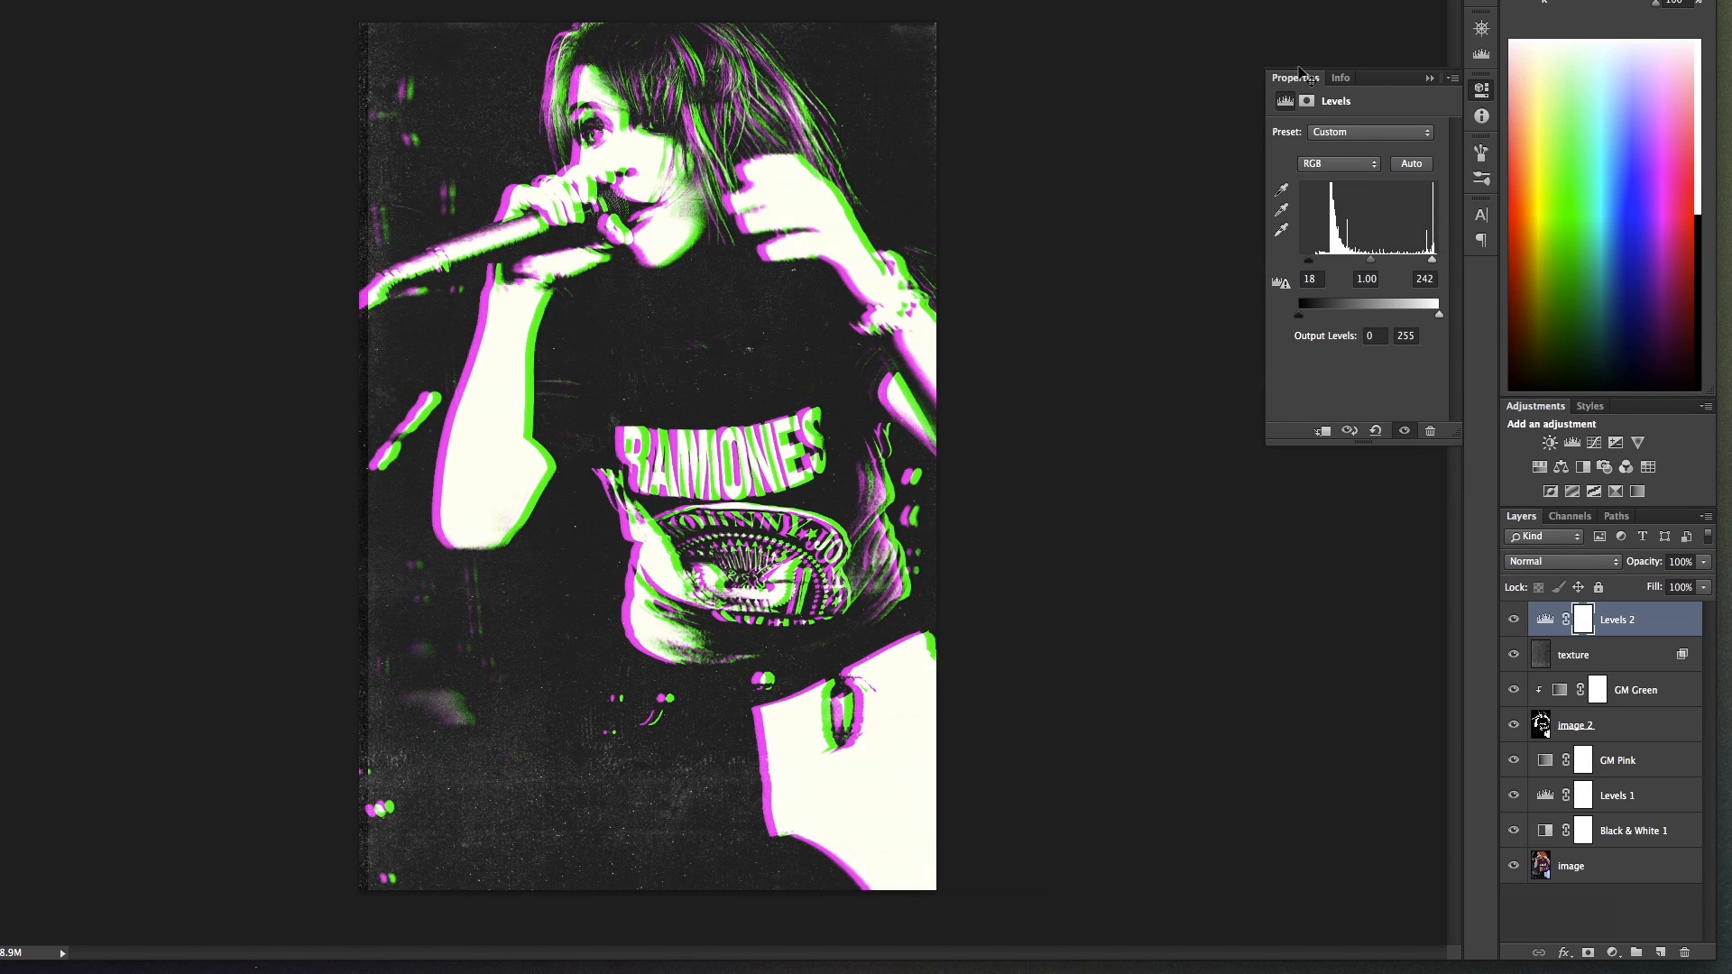
left_click(1299, 77)
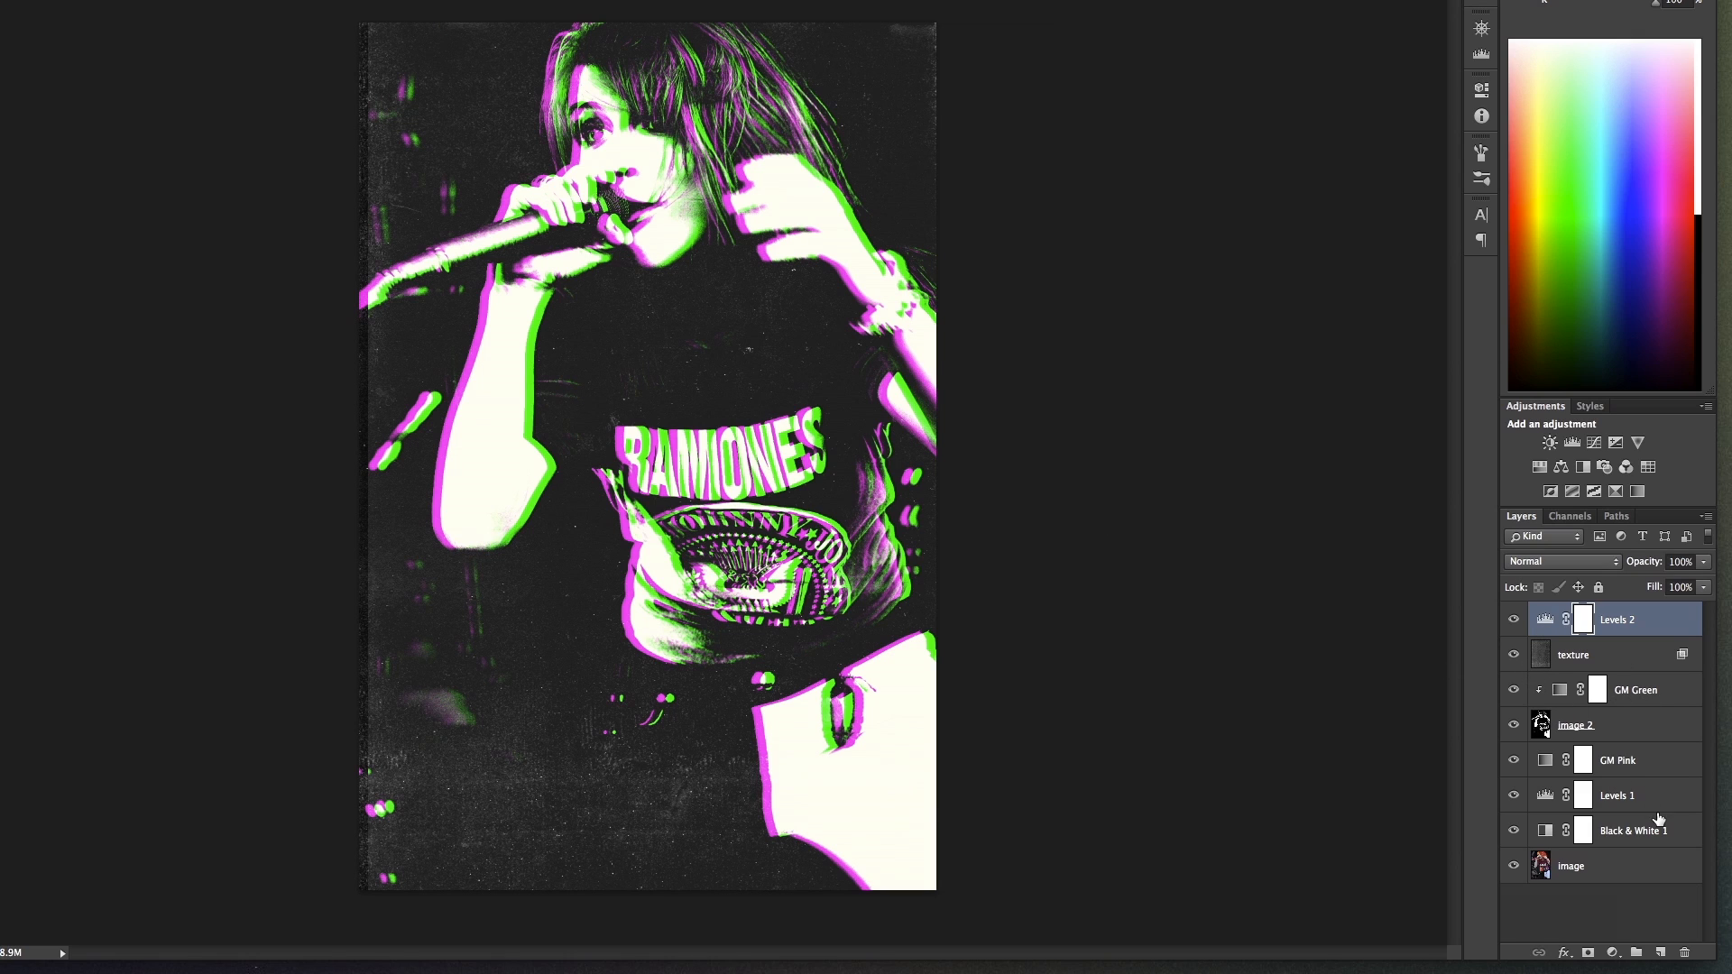
Step: Change the green end stop of the GM Green gradient map to yellow-green c6f01d
left_click(1565, 690)
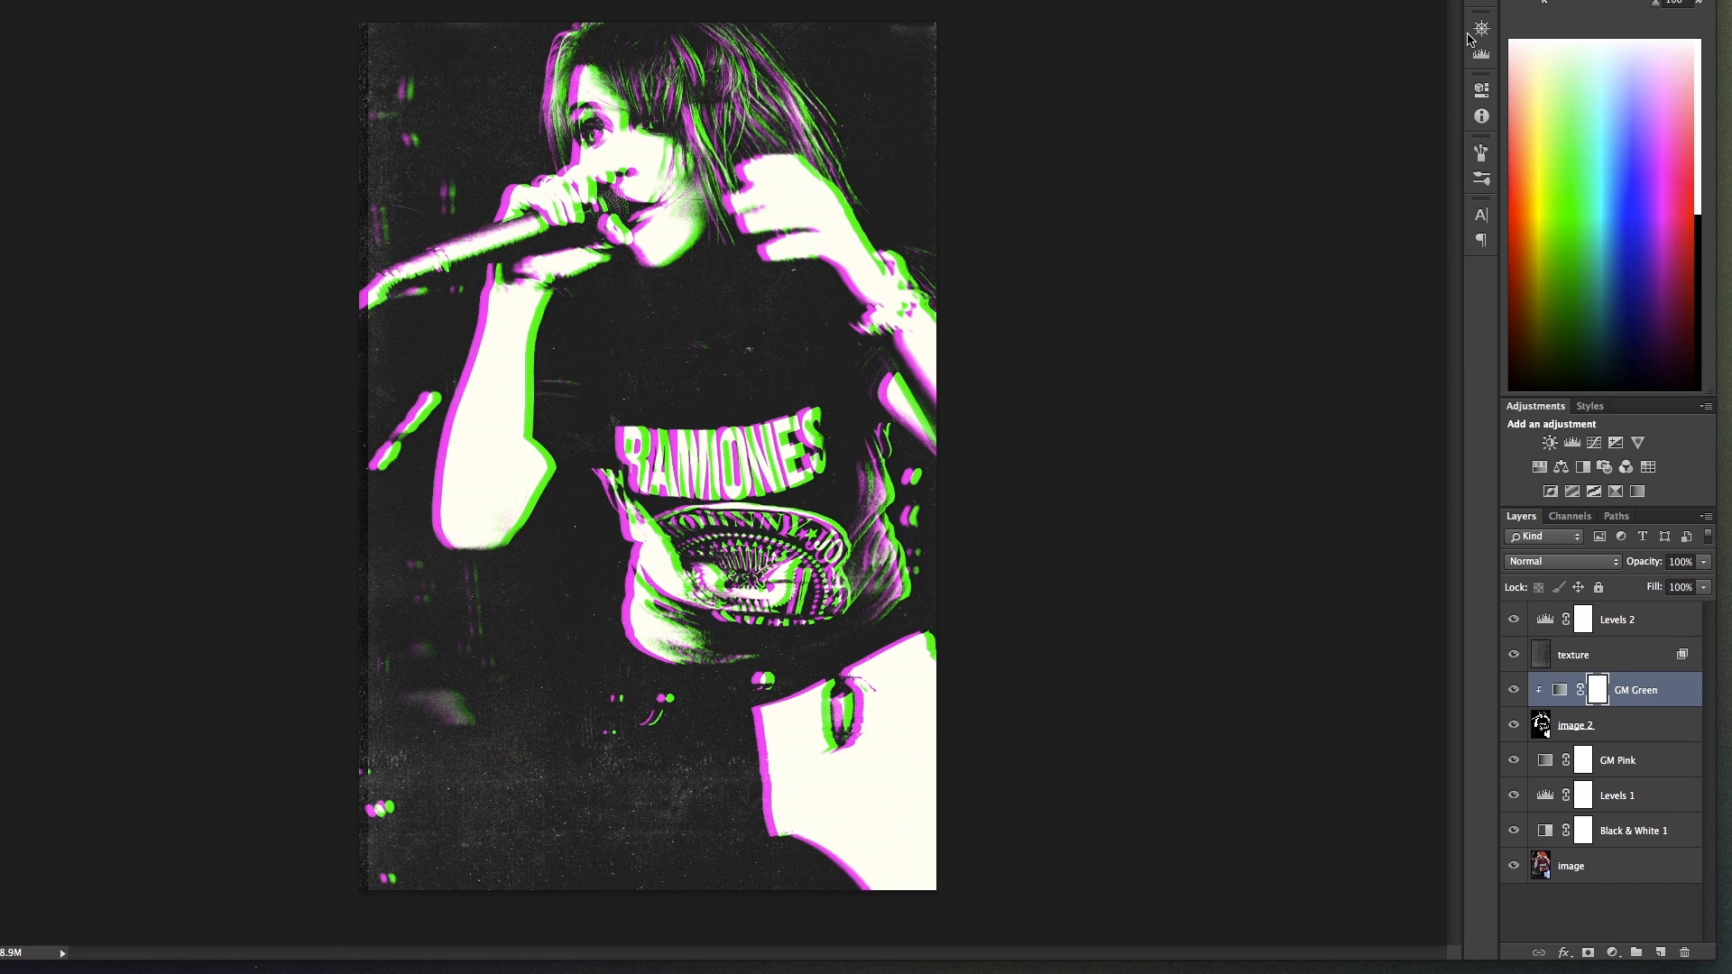
left_click(1482, 90)
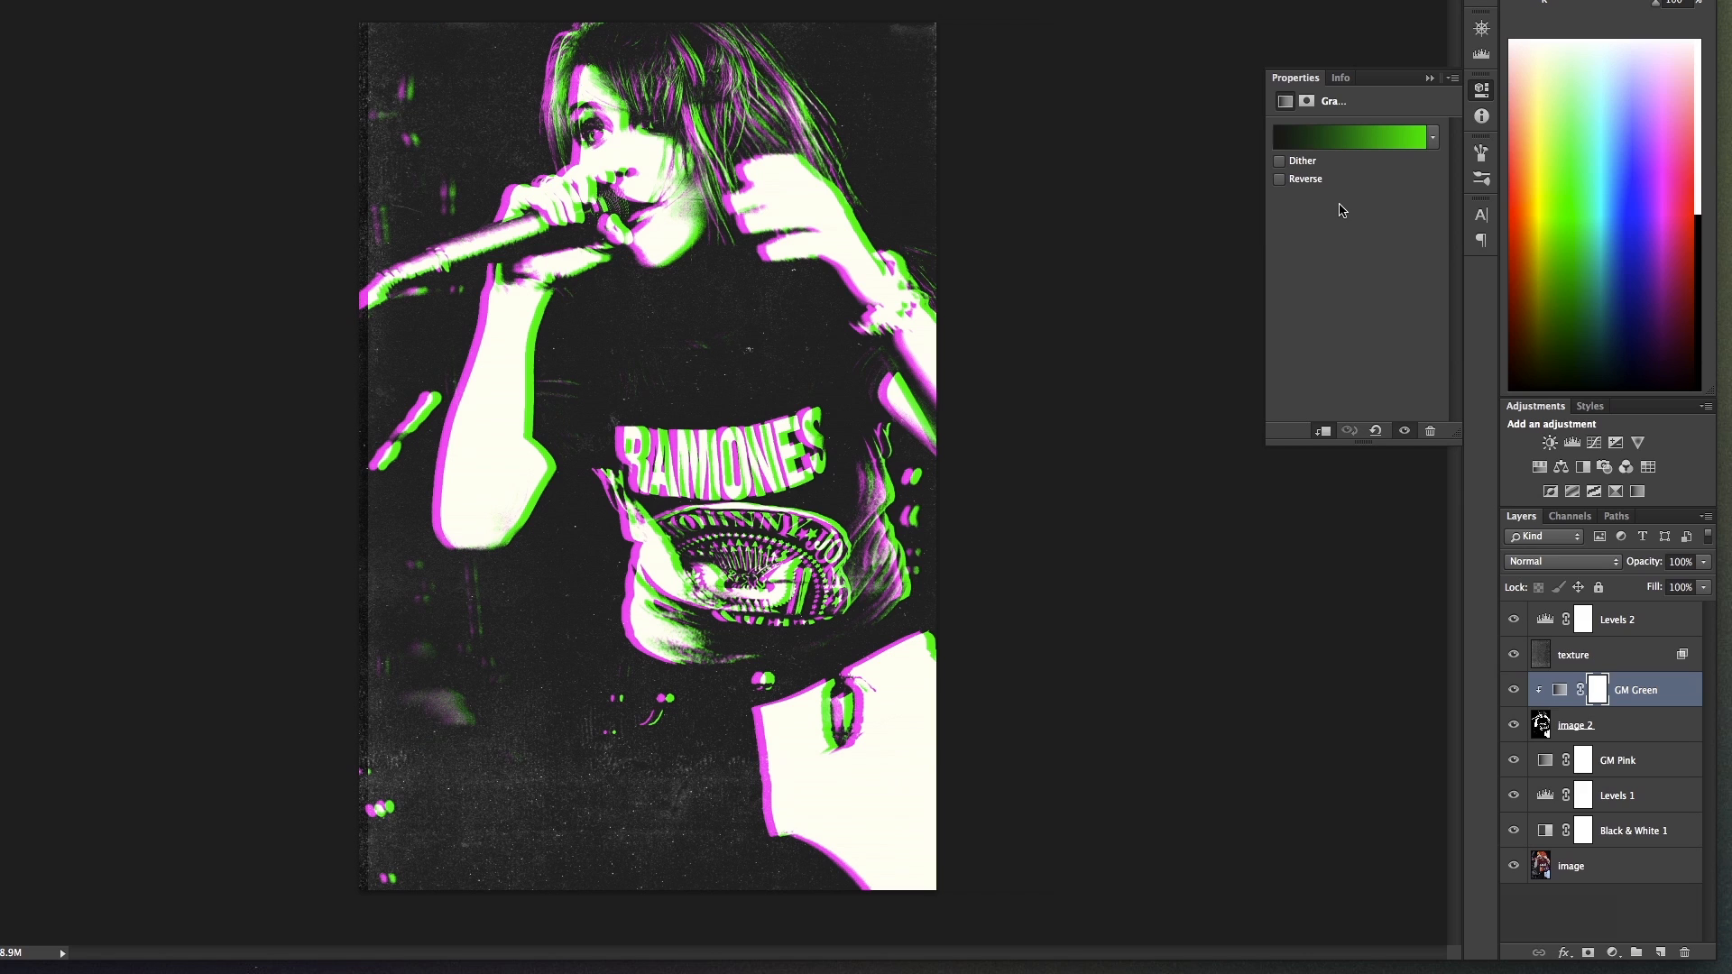
left_click(1404, 140)
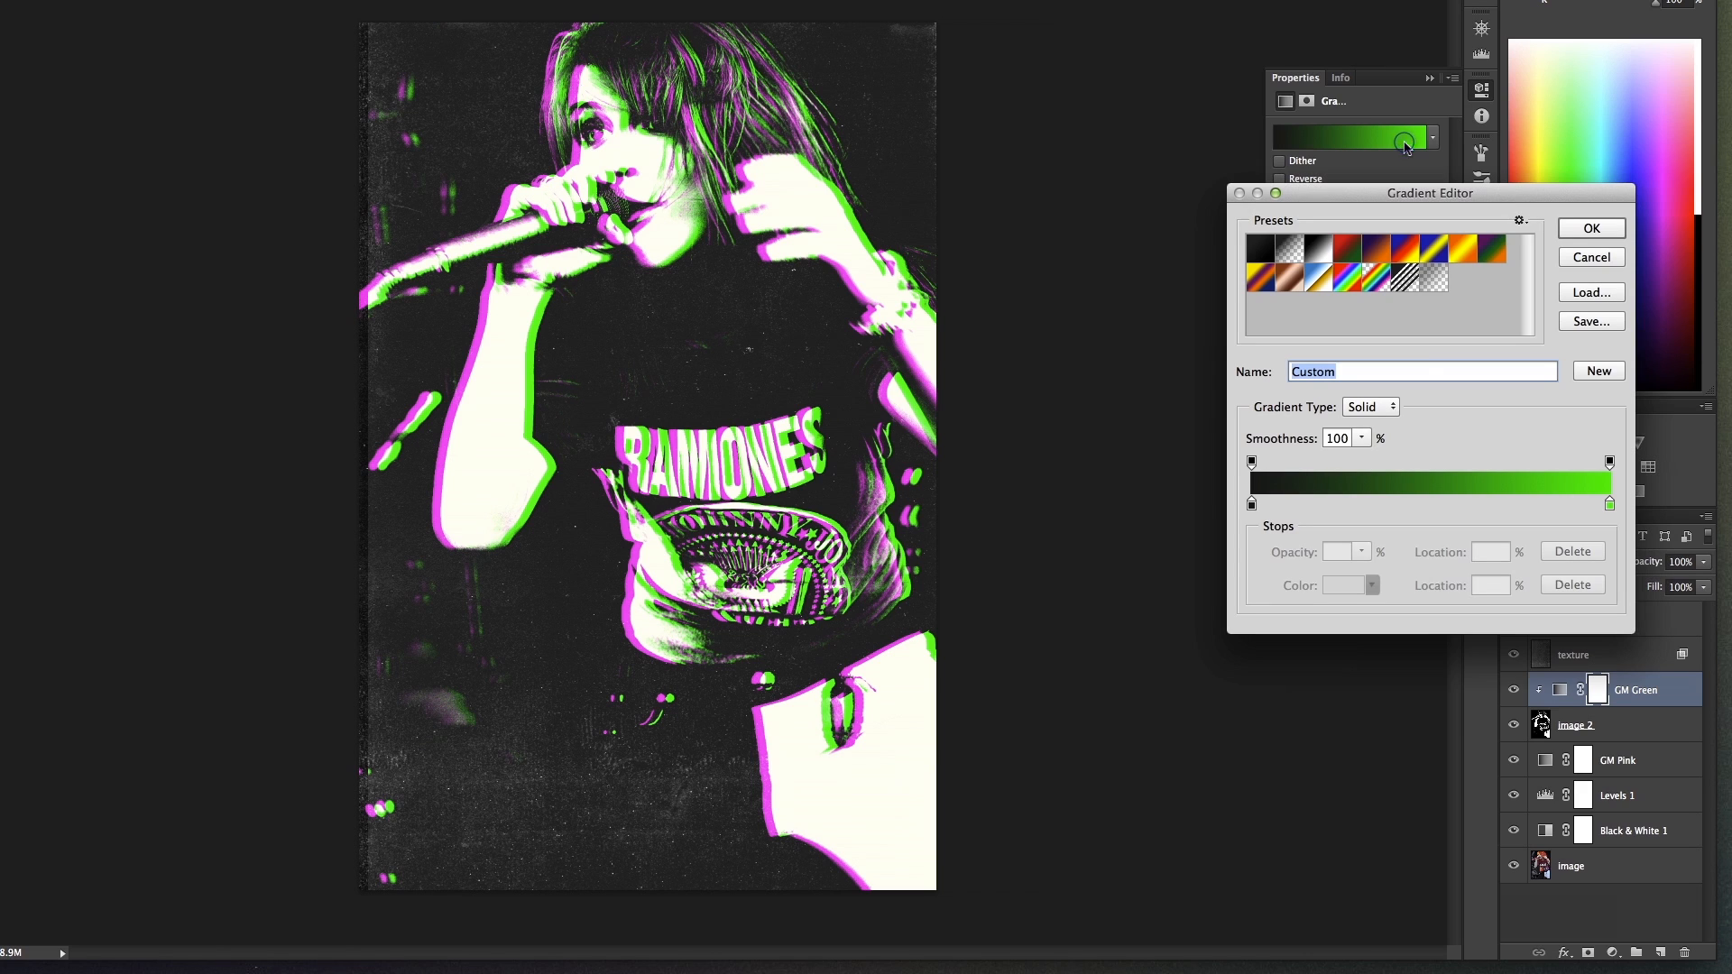
left_click(1611, 504)
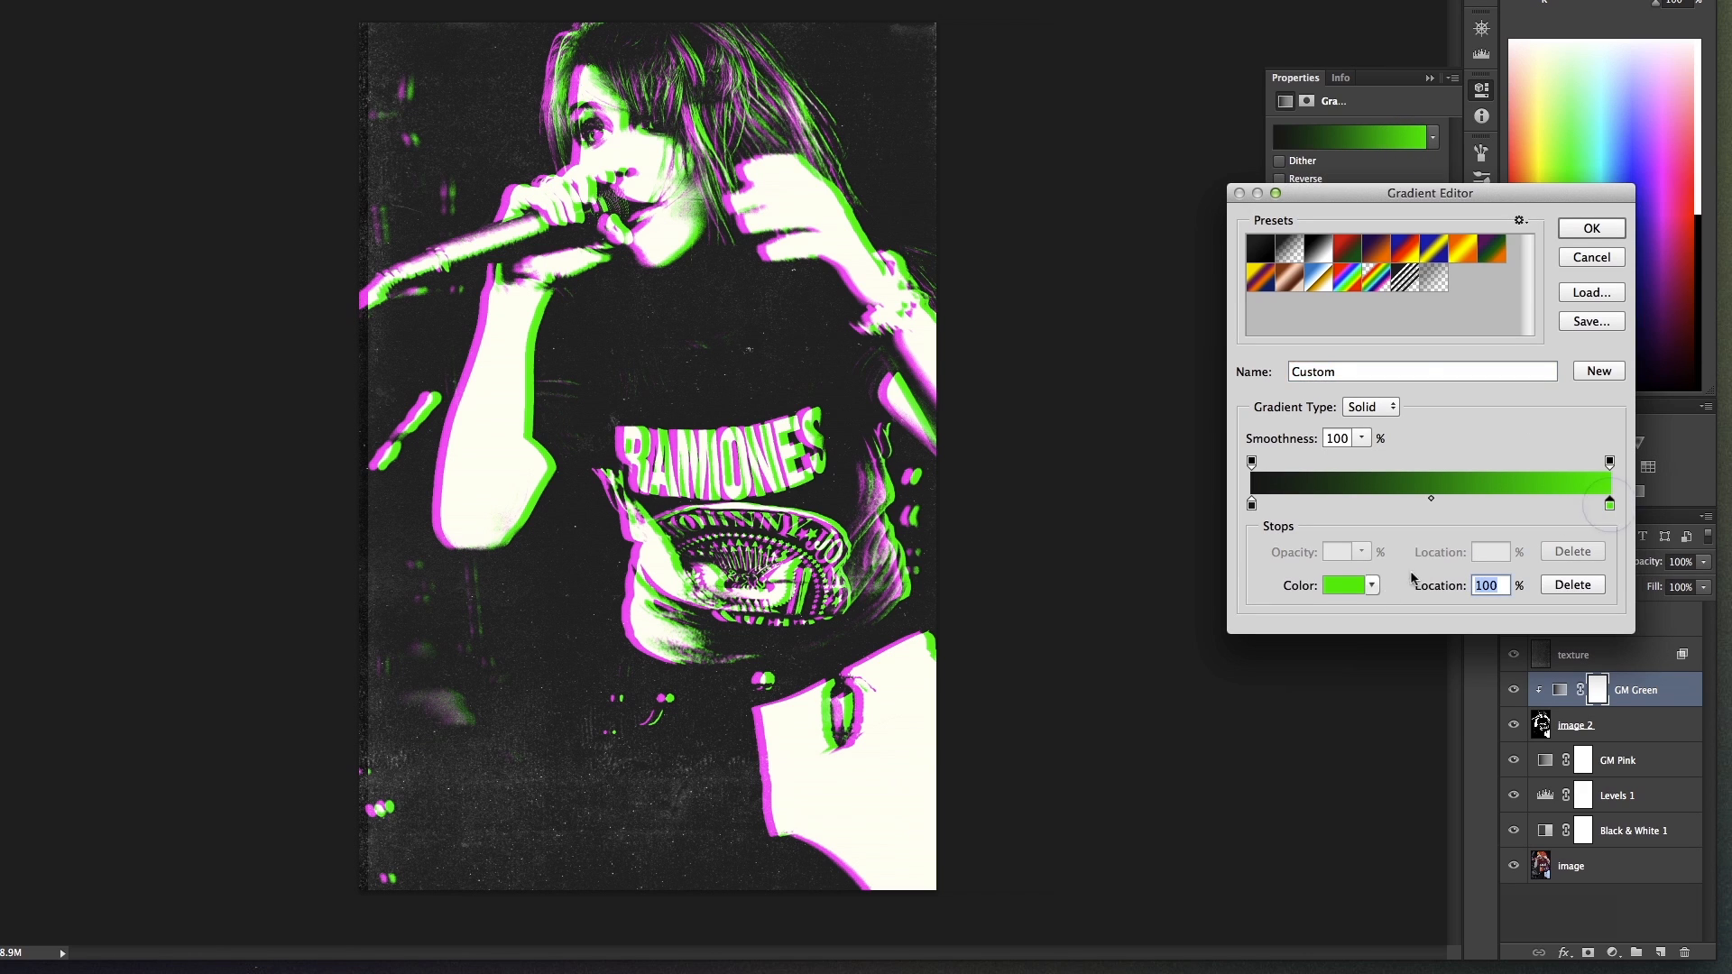
left_click(1346, 586)
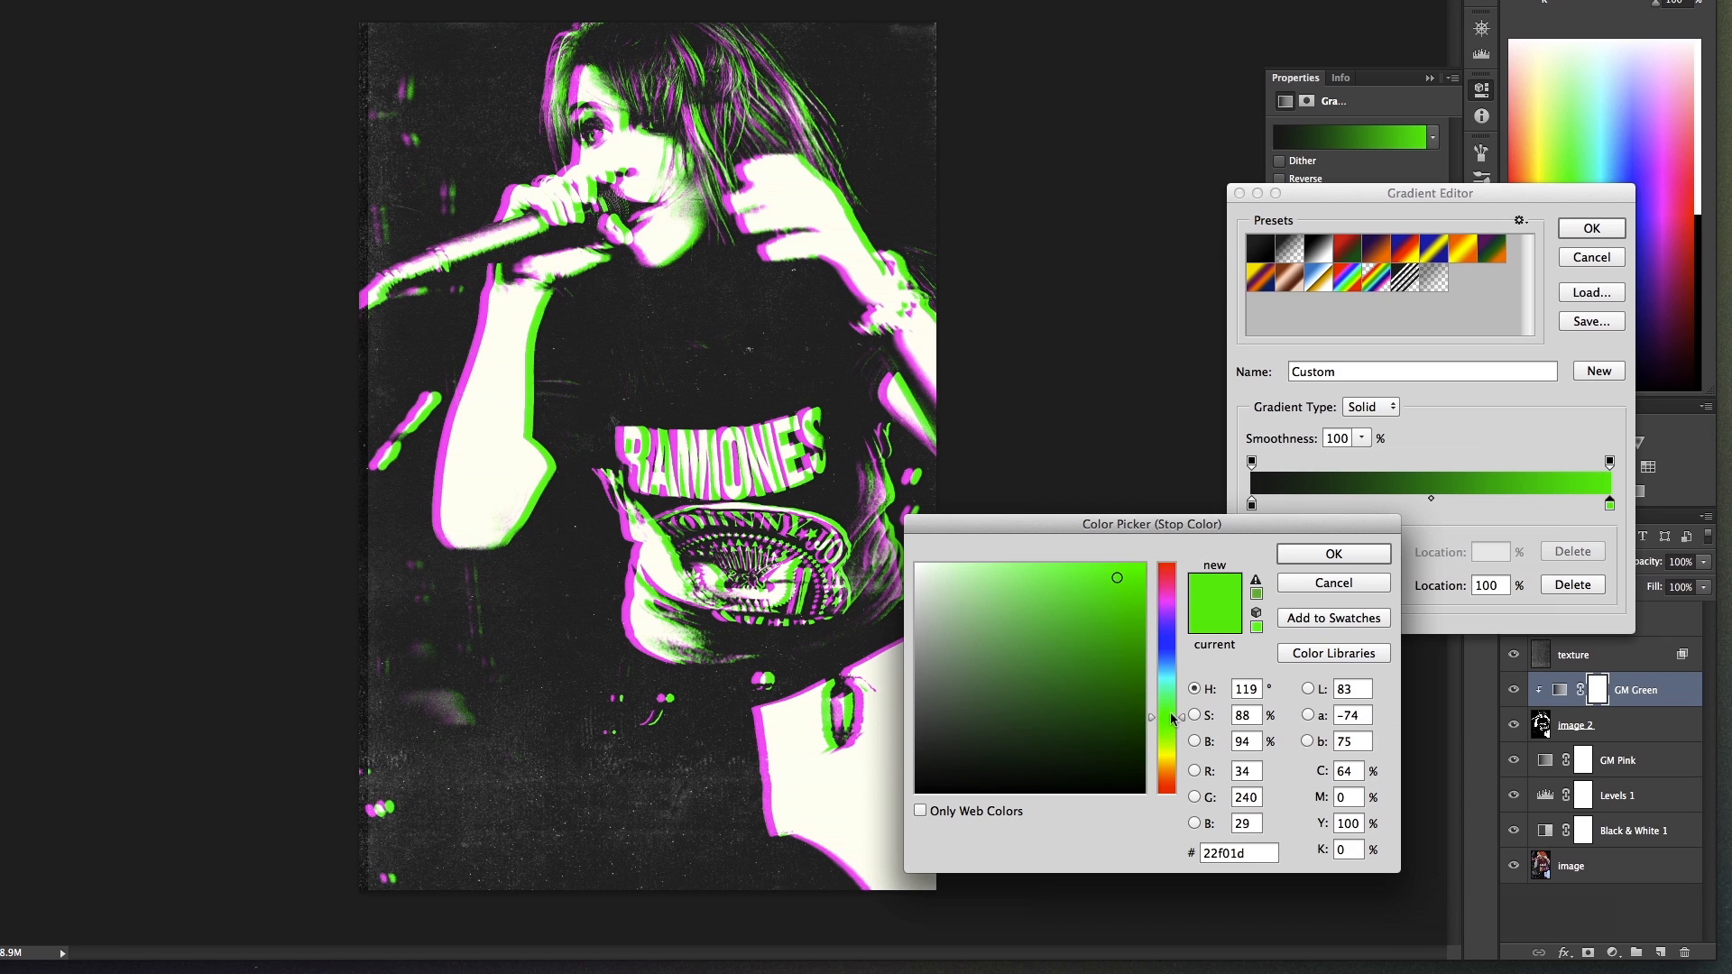
left_click_drag(1170, 717, 1170, 640)
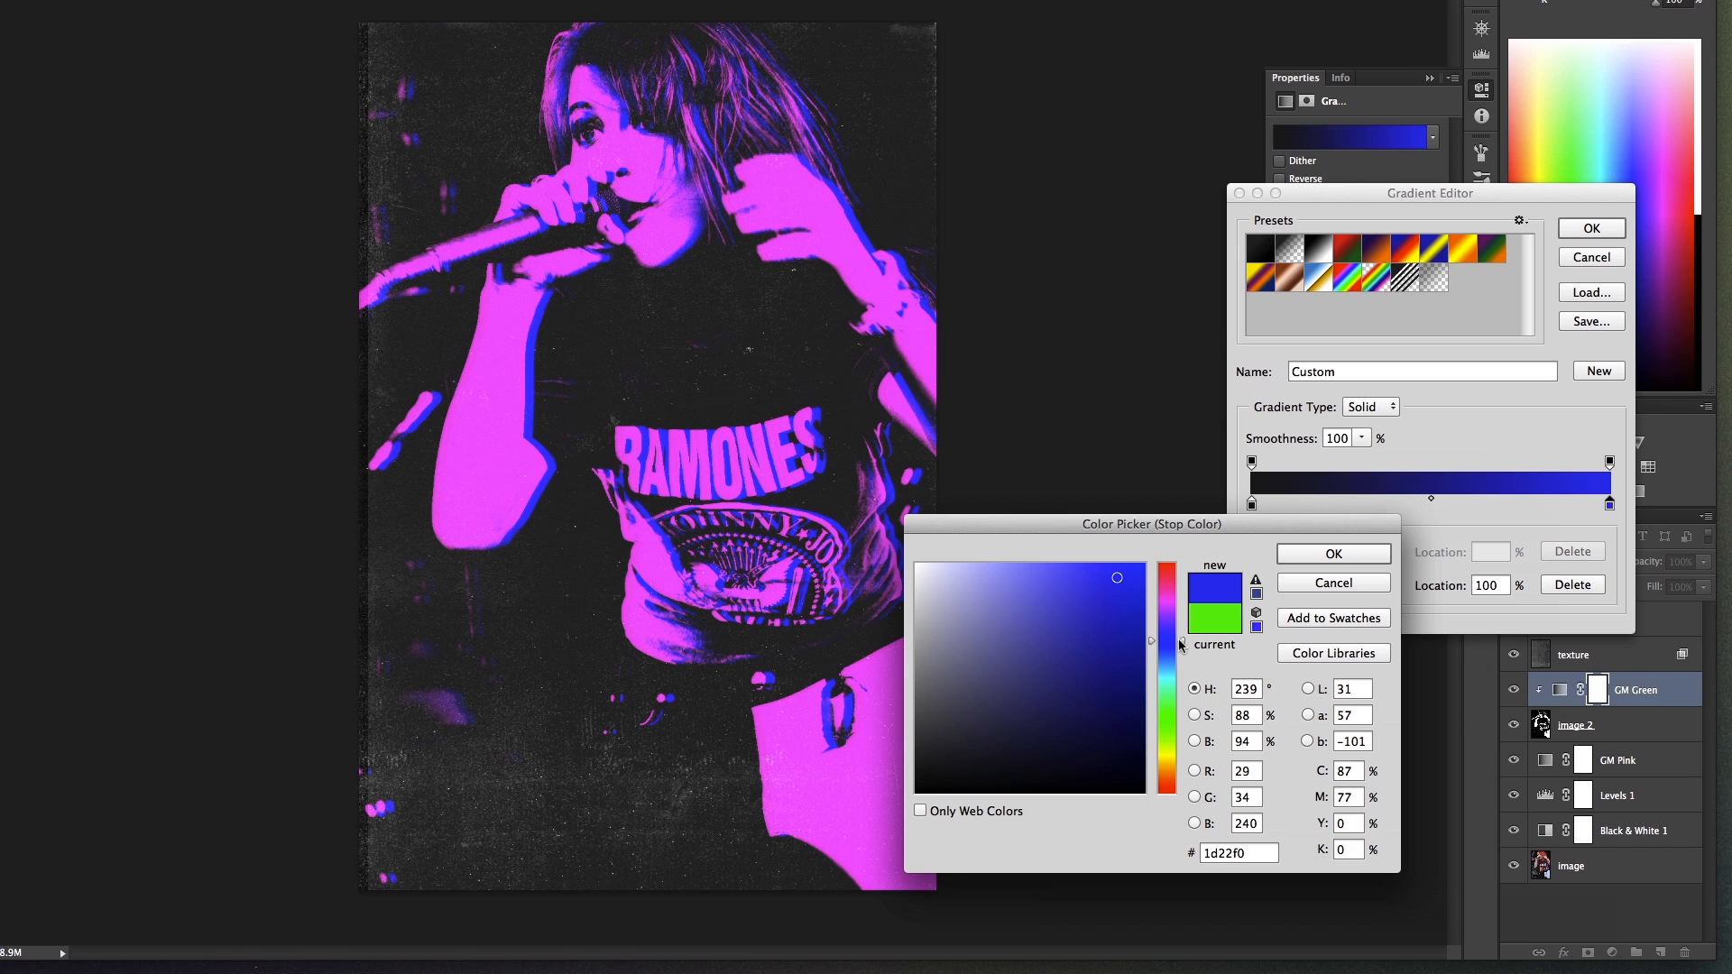
left_click_drag(1181, 642, 1179, 753)
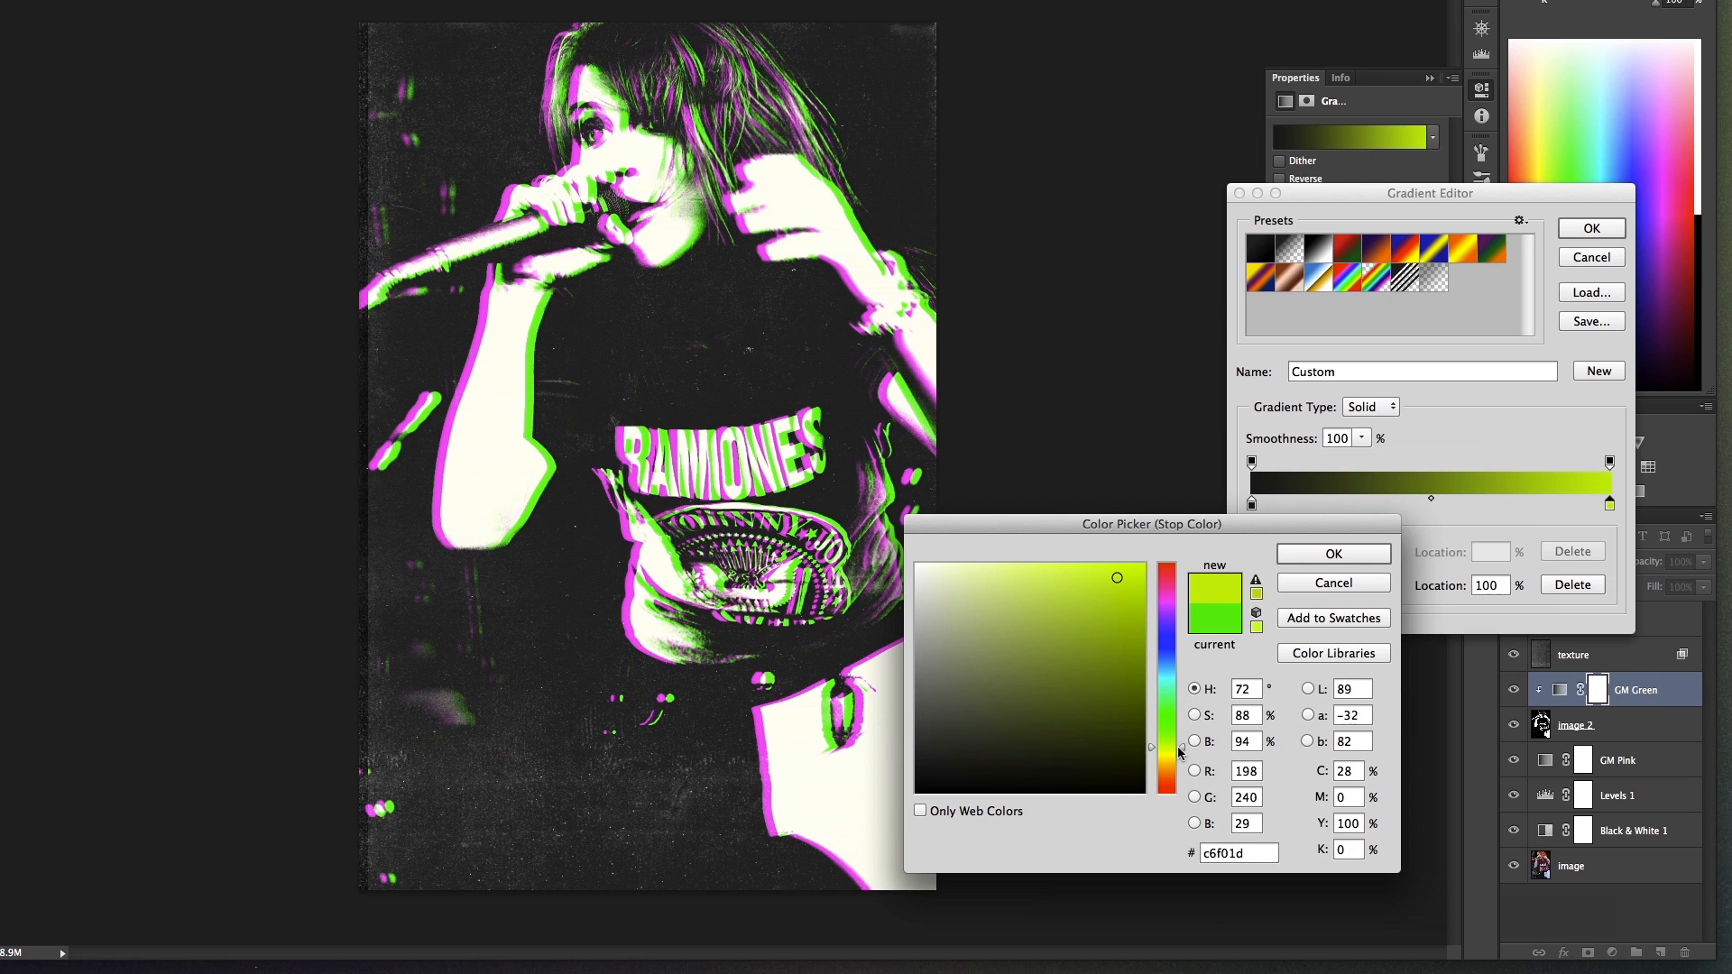
left_click(1333, 556)
left_click(1592, 229)
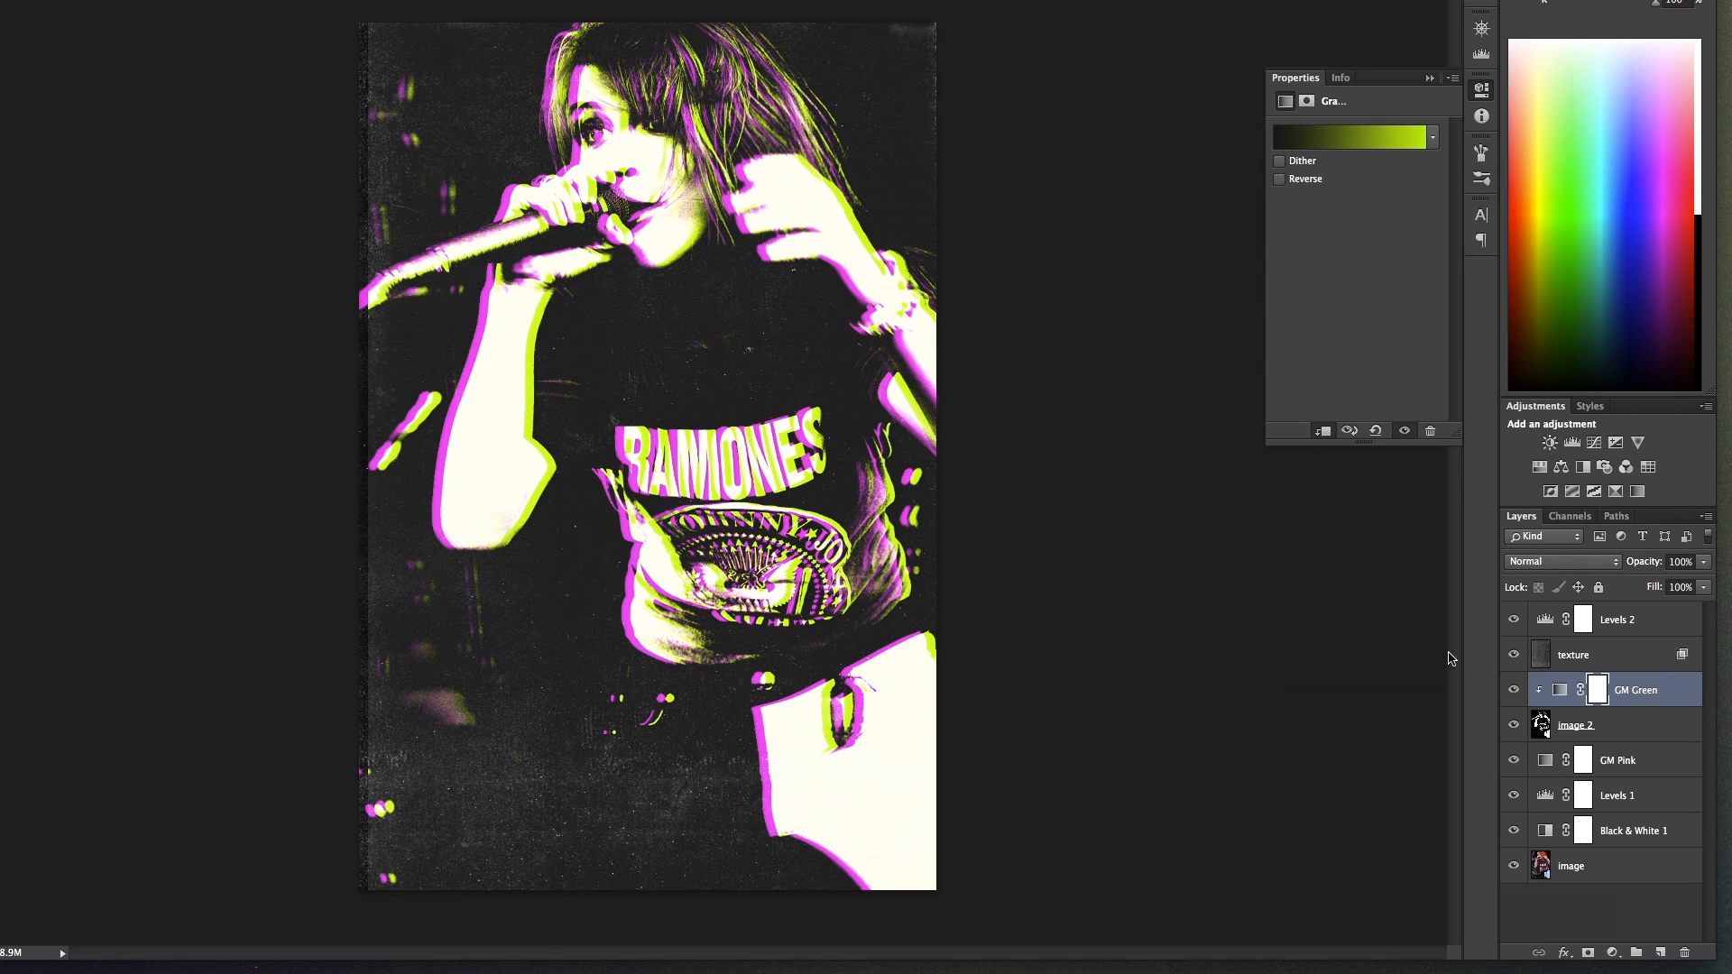
Step: Soften the contrast of the Levels 1 adjustment by setting black input to 92 and white input to 163
left_click(1547, 801)
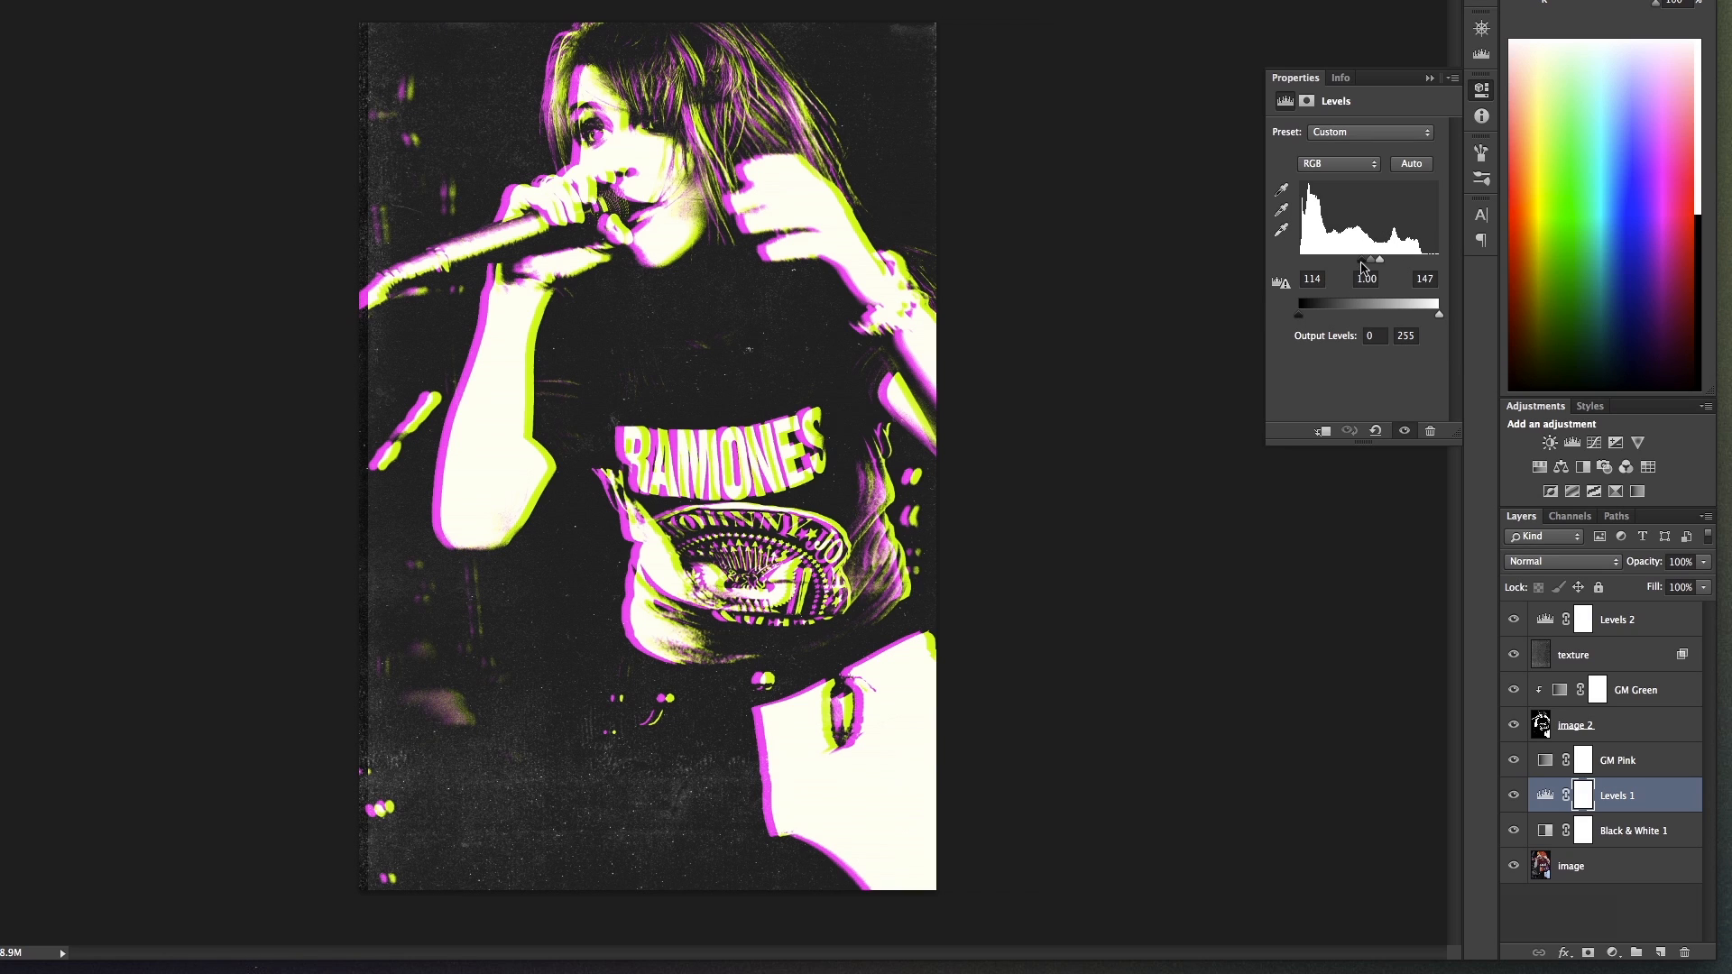
left_click_drag(1362, 262, 1385, 264)
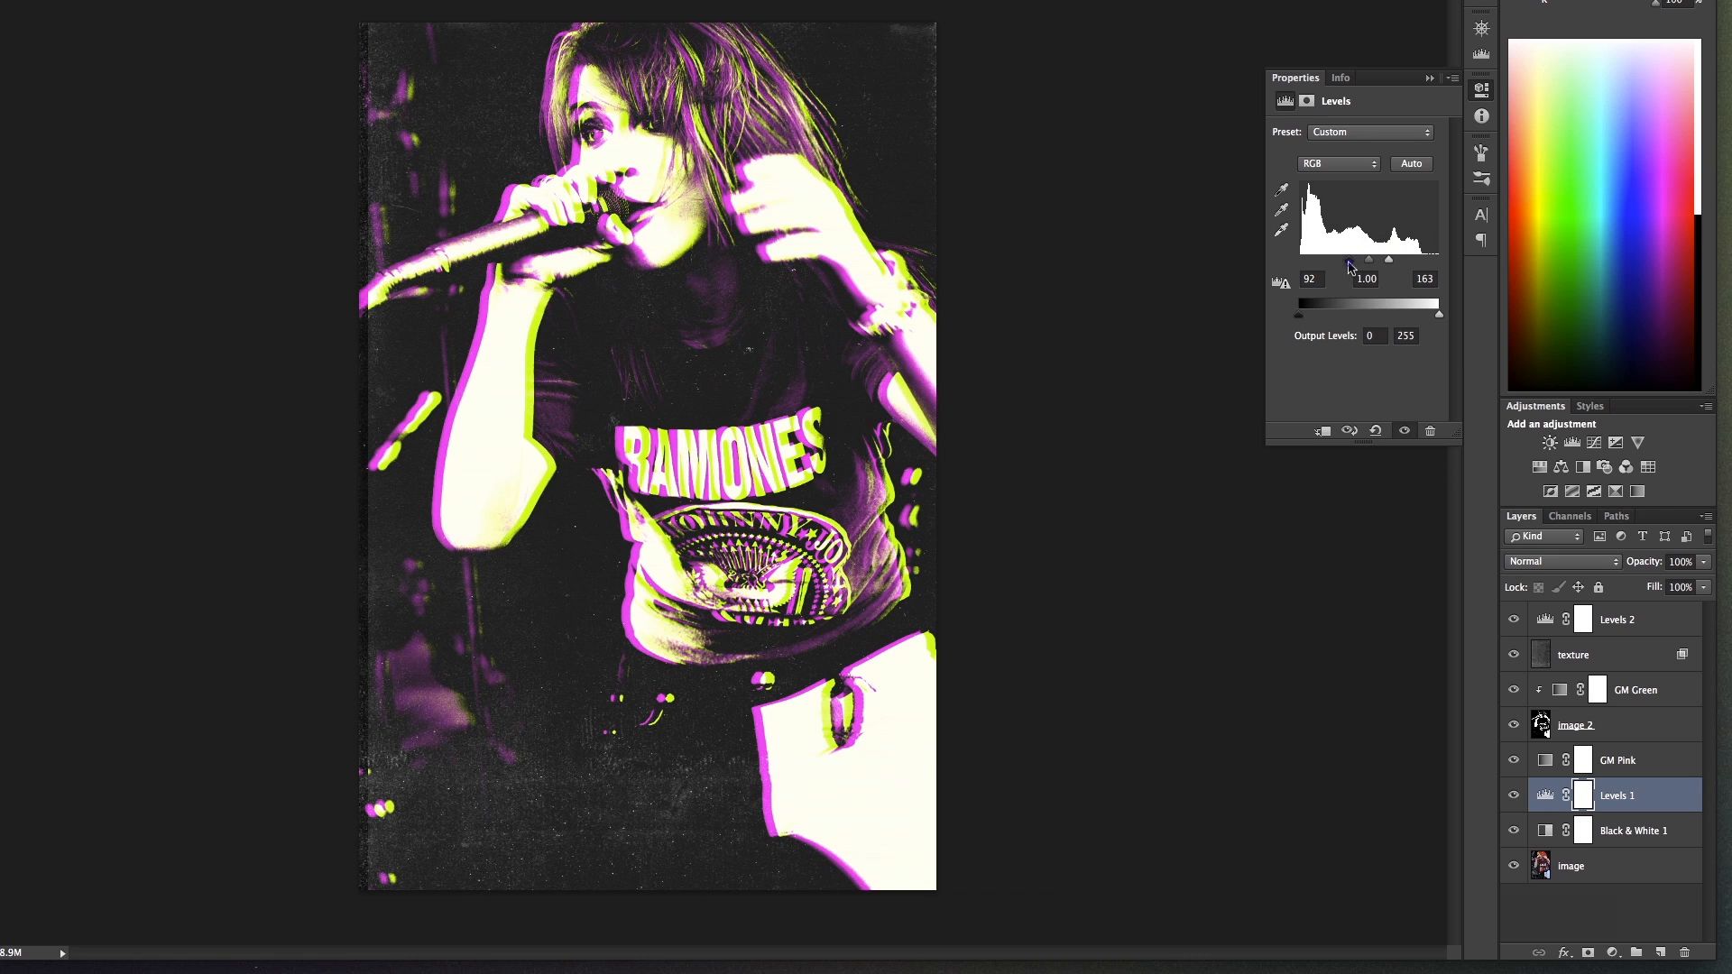
mouse_move(1349, 262)
left_mouse_down()
mouse_move(1391, 260)
mouse_move(1350, 261)
left_mouse_up()
Step: Try 20% opacity on the texture layer and reselect the Levels 2 adjustment
left_click(1619, 622)
left_click(1611, 657)
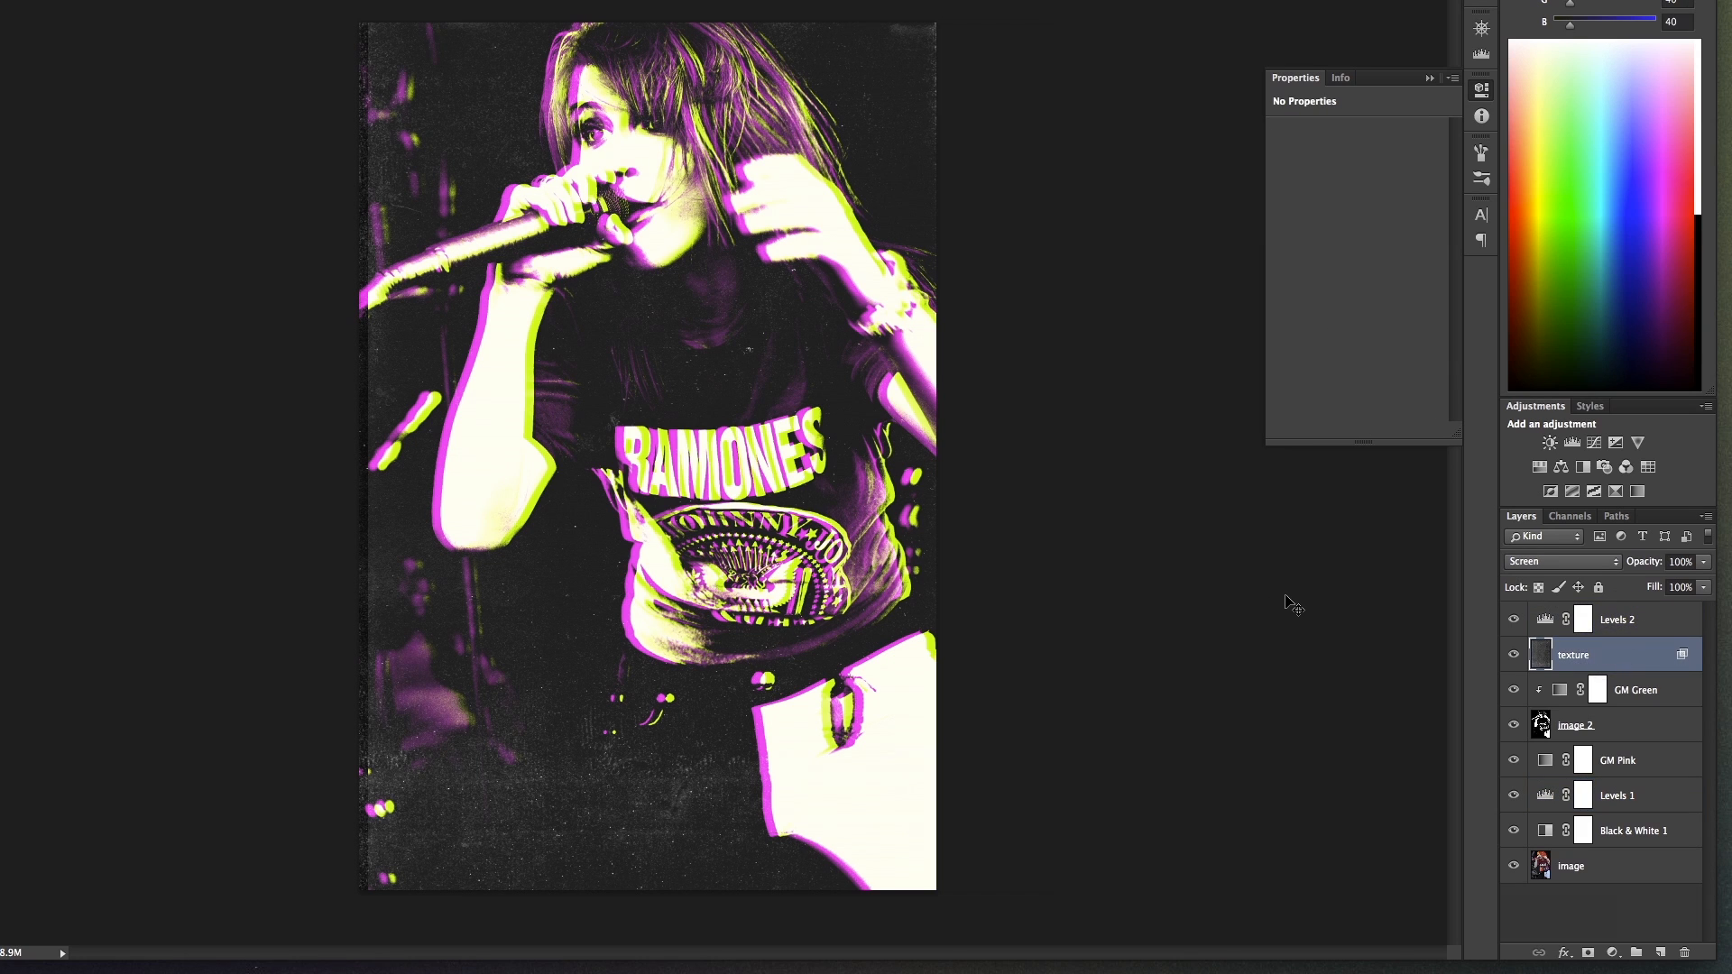
key("2")
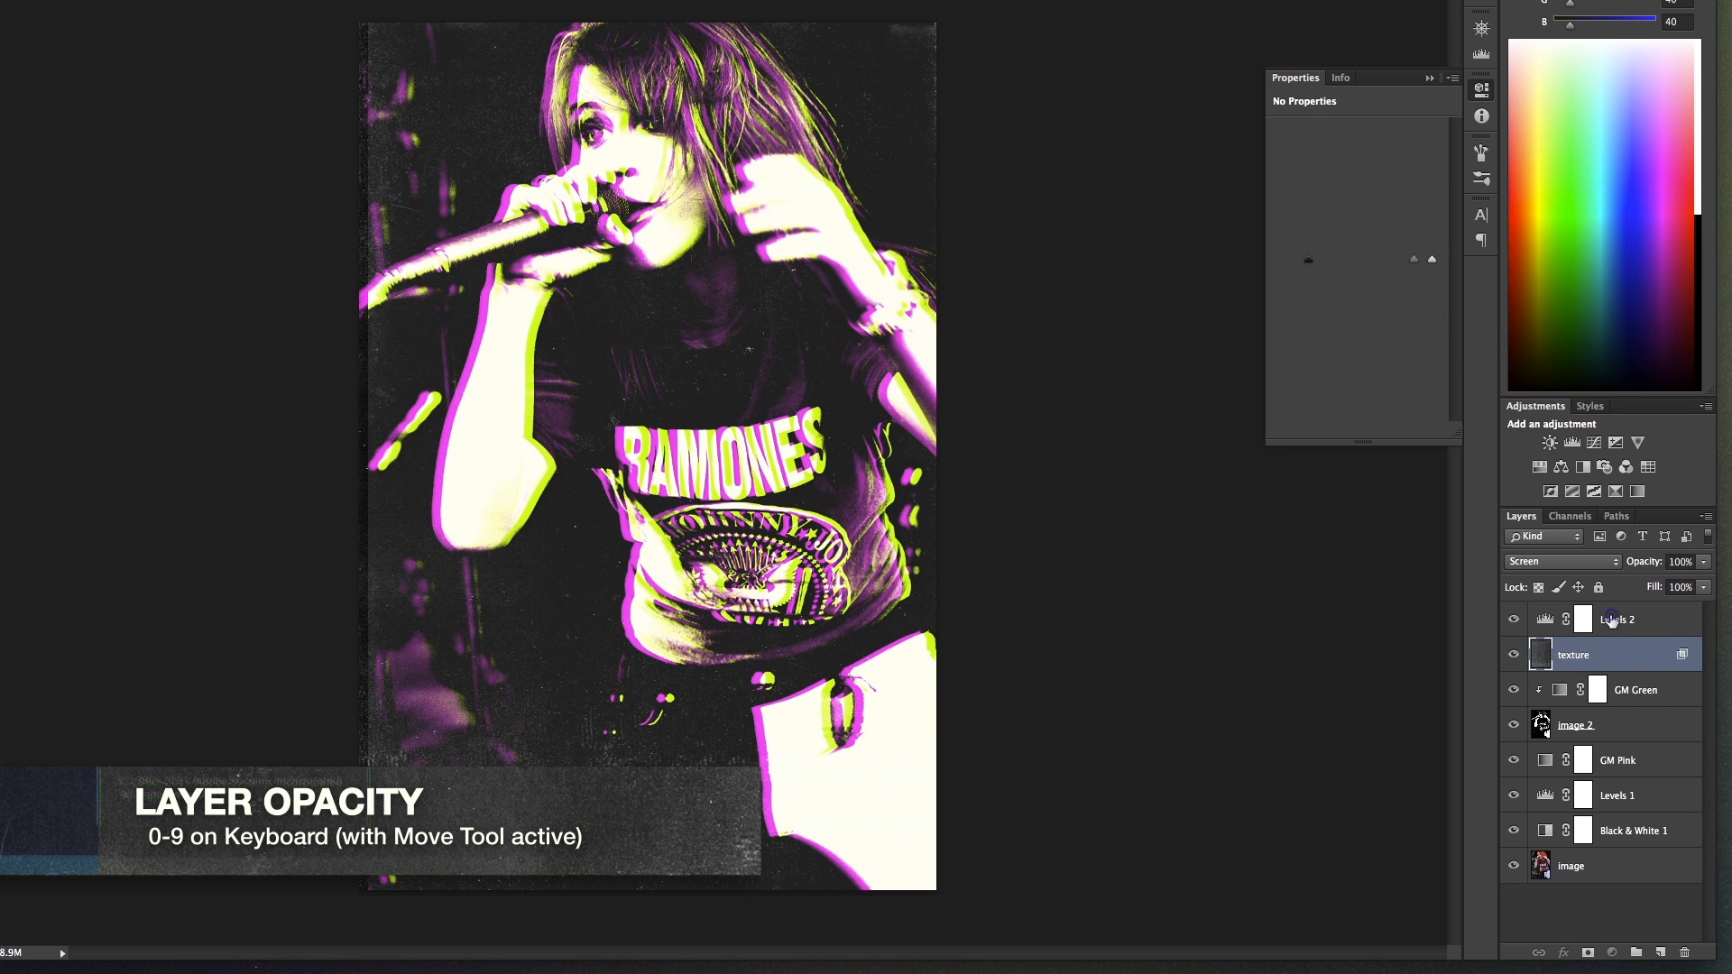
left_click(1612, 631)
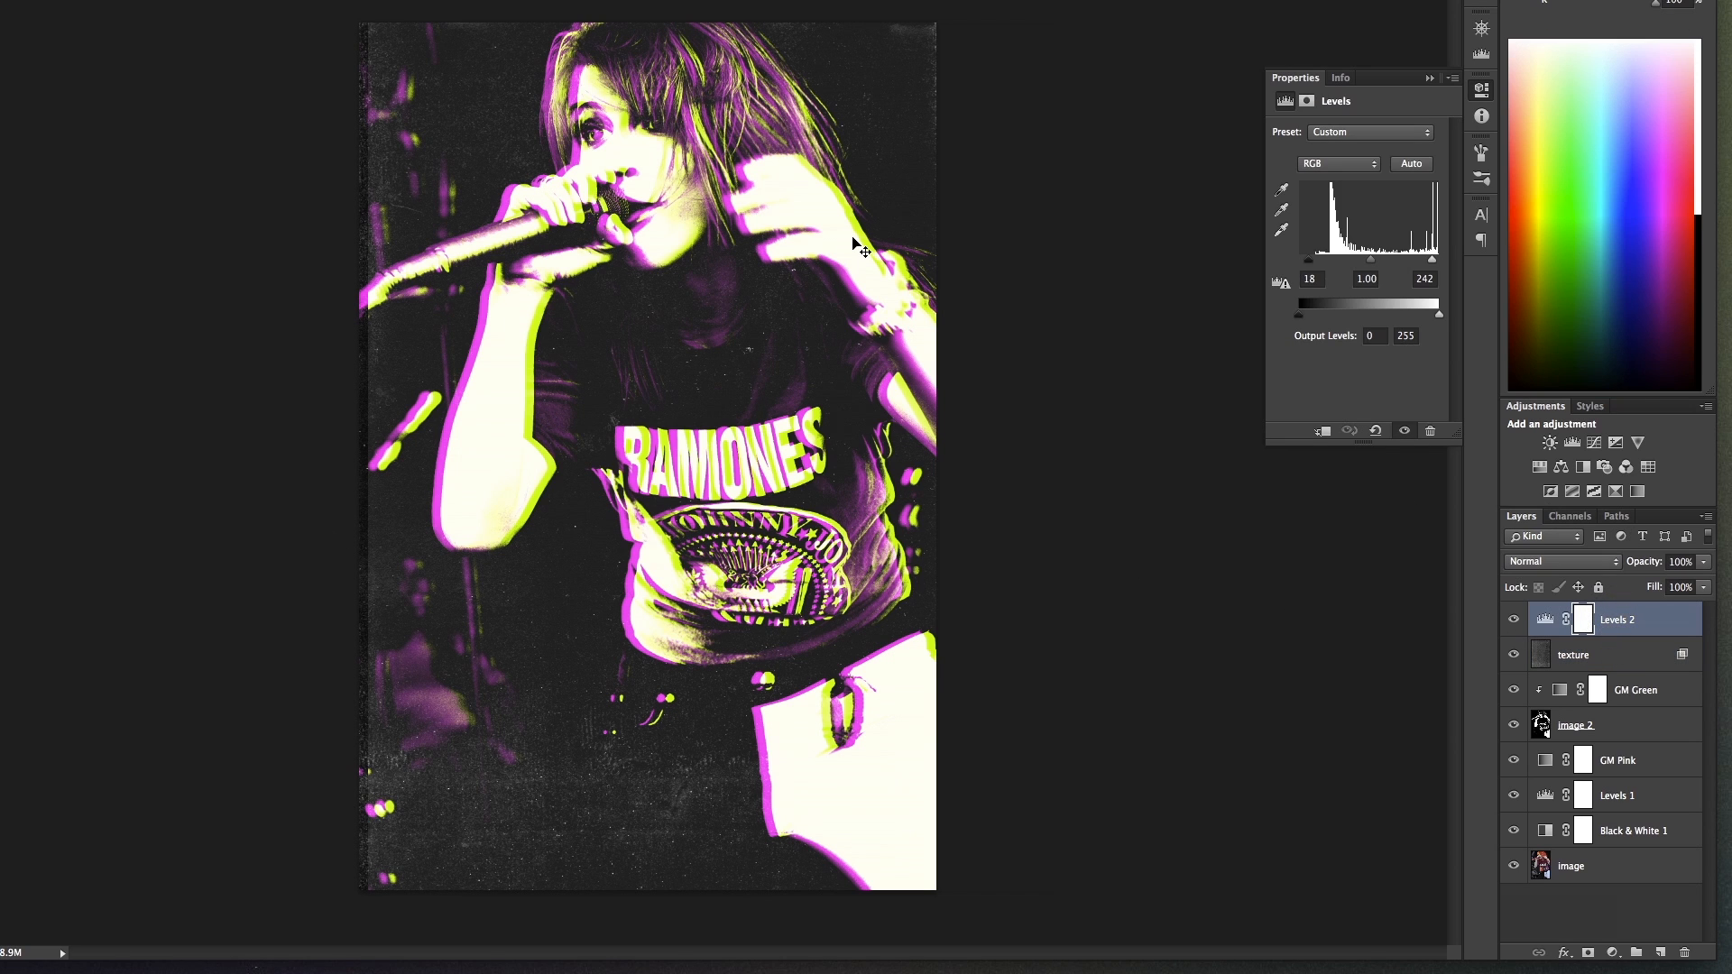